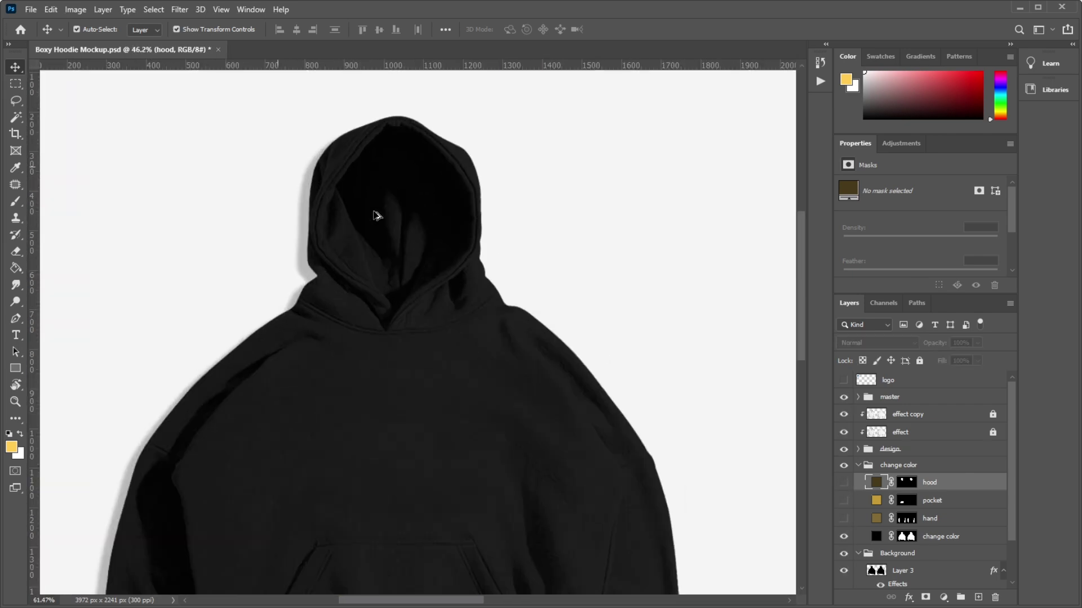
- Hide the hood, pocket and sleeve colour layers, then collapse the change color group
left_click(844, 483)
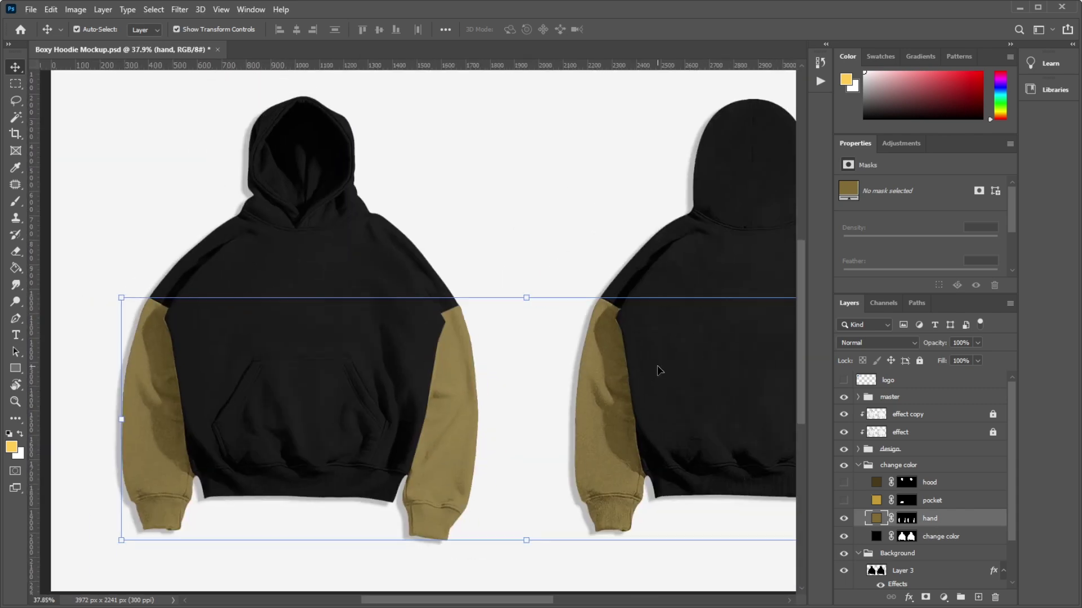
left_click(844, 519)
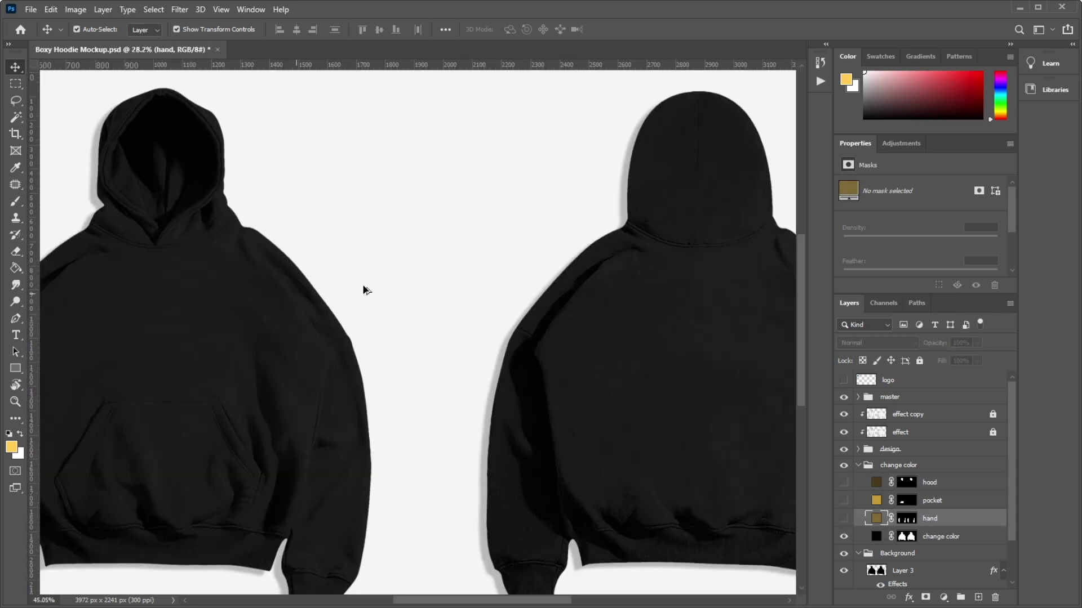
left_click(859, 466)
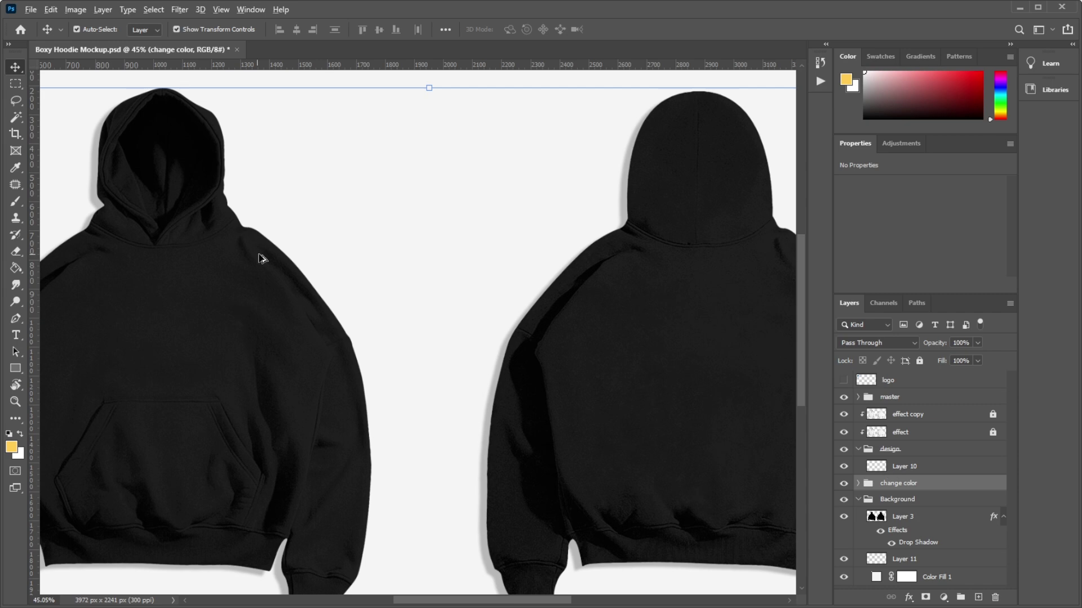
- Place back.png above Layer 10, scaled down to 700 x 716 px, on the rear hoodie's back
scroll(380, 427, "down", 3)
scroll(205, 314, "up", 4)
scroll(241, 265, "down", 2)
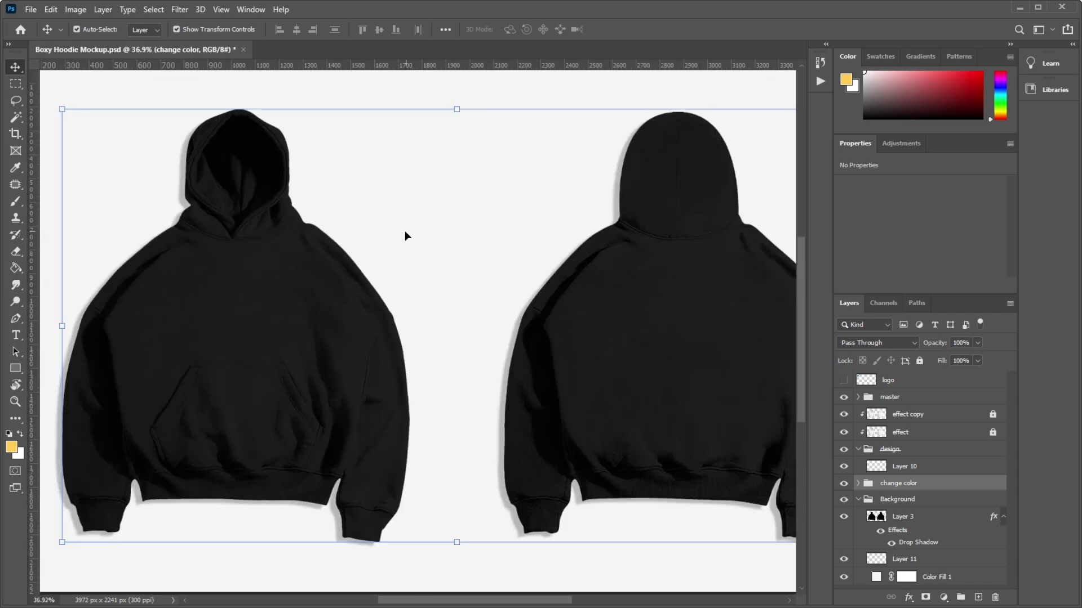
scroll(405, 235, "down", 2)
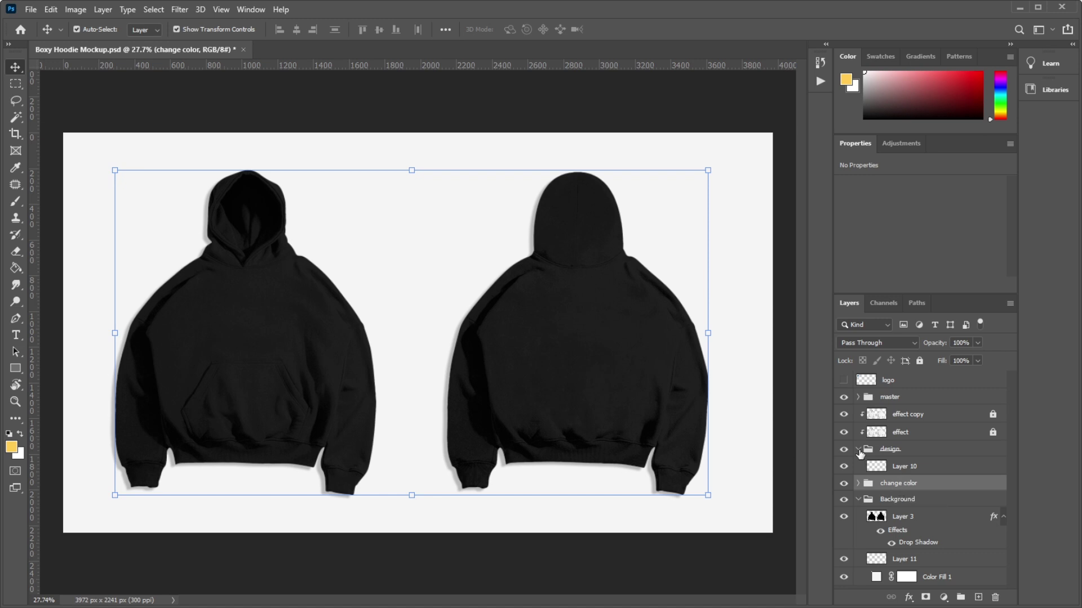
left_click(901, 467)
key("alt+Tab")
mouse_move(473, 149)
left_mouse_down()
mouse_move(505, 338)
mouse_move(562, 356)
mouse_move(586, 345)
left_mouse_up()
key("alt+Tab")
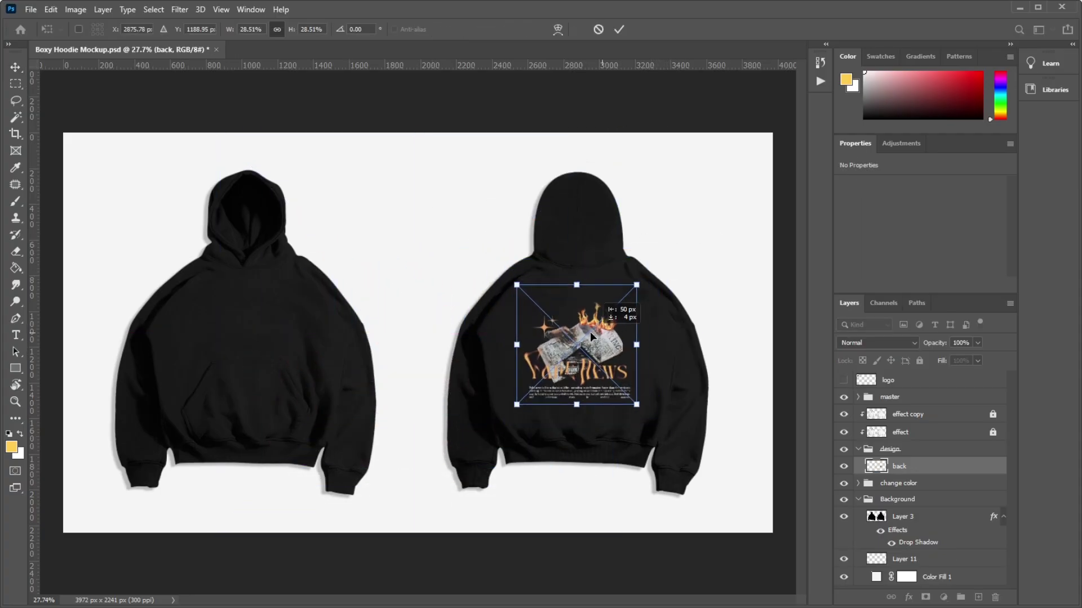
left_click_drag(674, 258, 646, 285)
left_click_drag(577, 355, 586, 329)
- Commit the back print, then move its layer above master and back into the design group
key("Return")
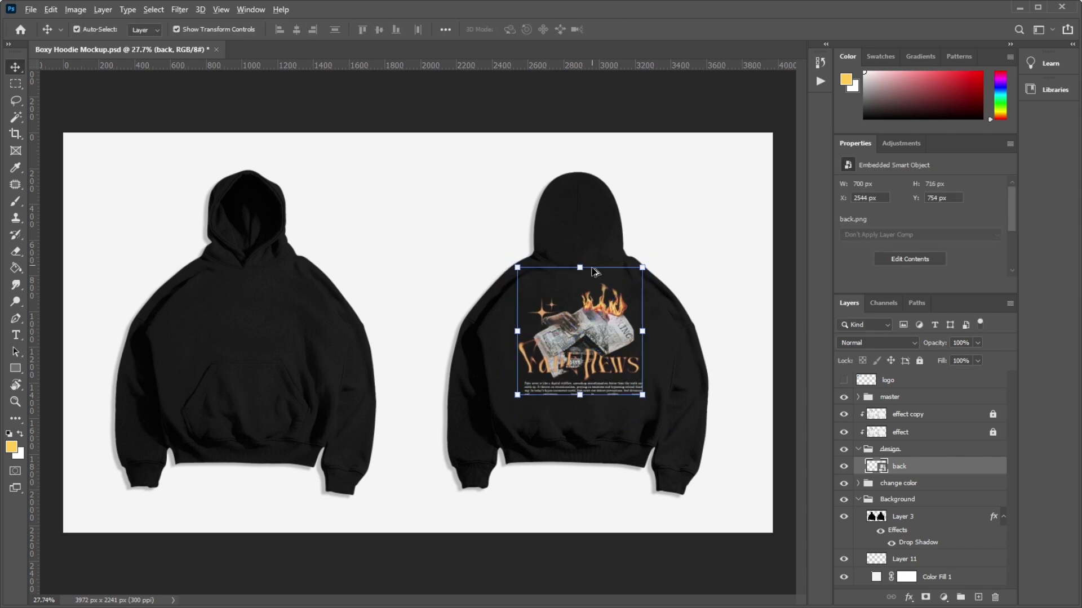
scroll(588, 361, "up", 5)
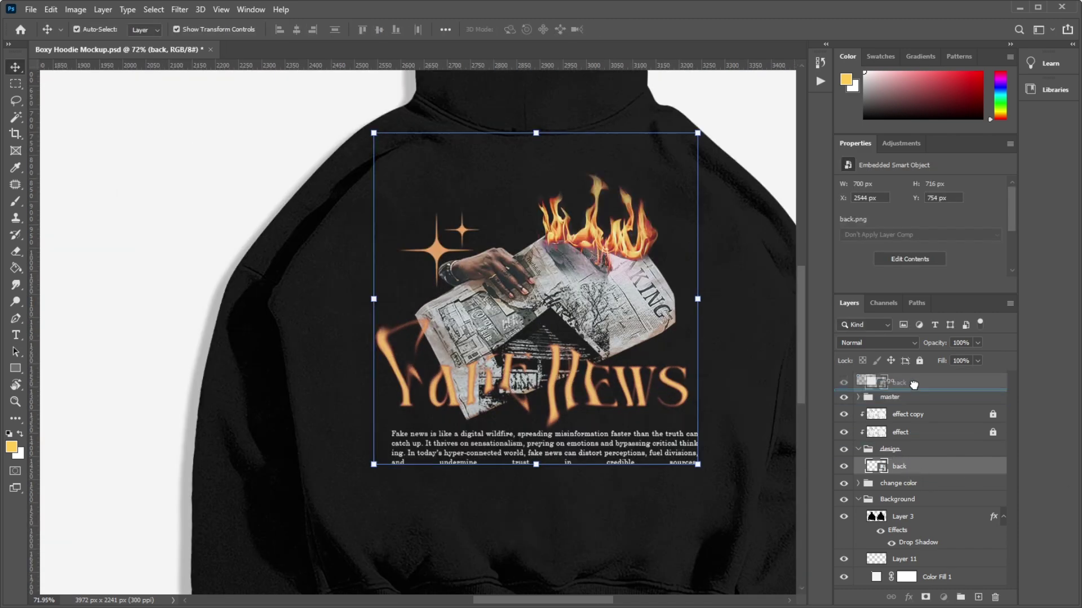
left_click_drag(911, 471, 871, 400)
left_click(870, 417)
scroll(395, 385, "up", 2)
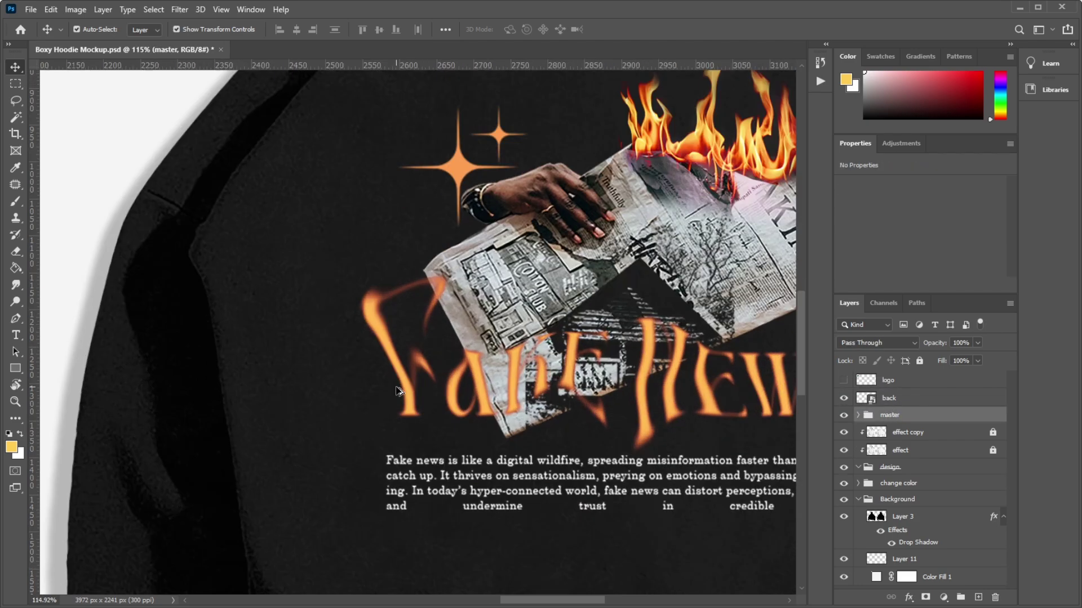
scroll(395, 385, "down", 5)
left_click_drag(888, 398, 900, 473)
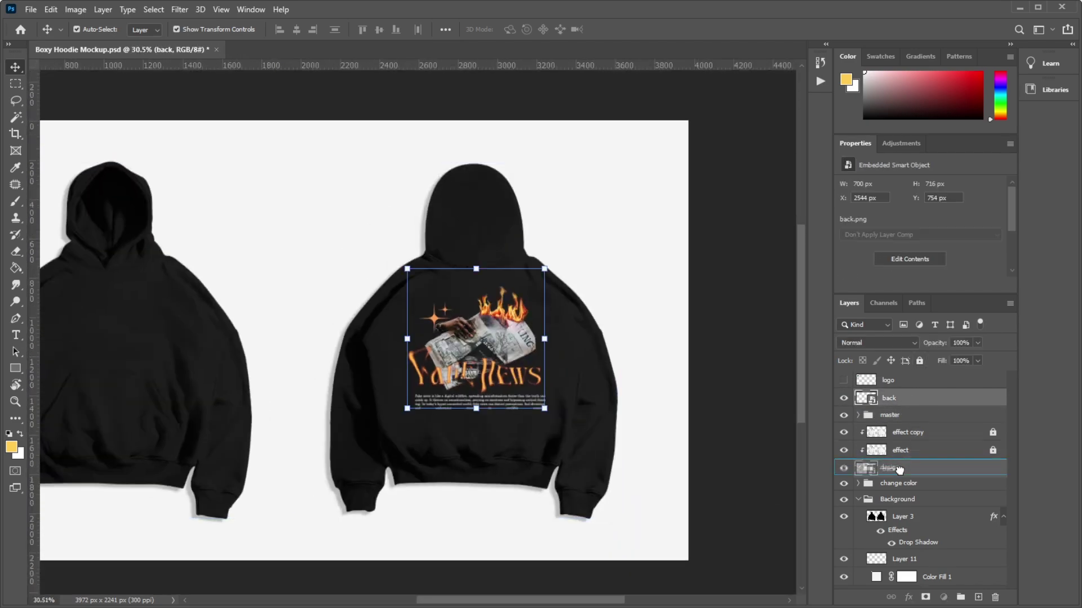
- Fit the document in view and drop front.png onto the front hoodie's chest
key("ctrl+0")
scroll(527, 209, "up", 5)
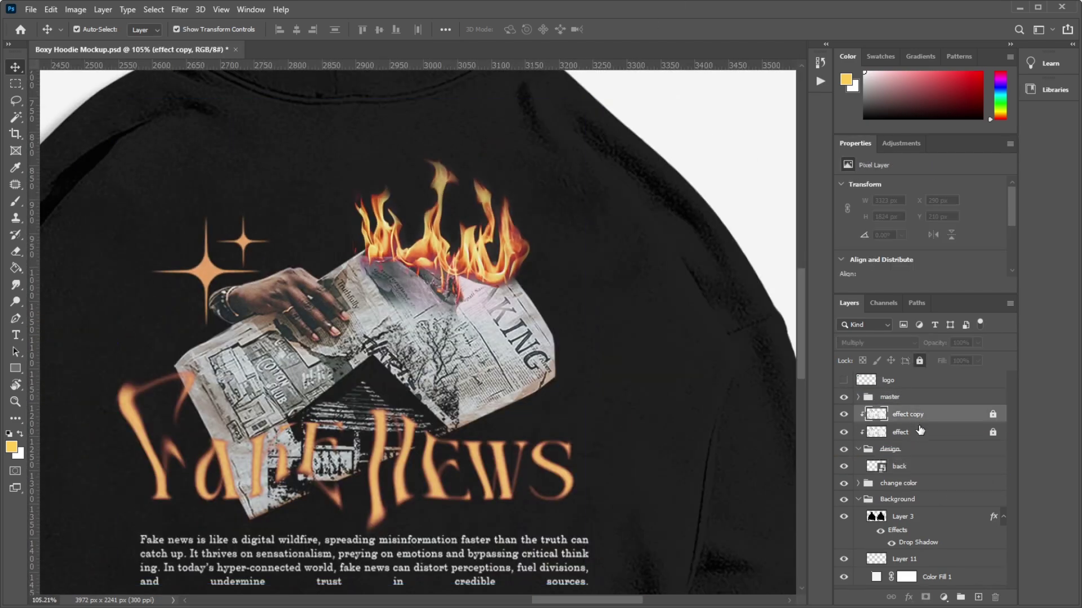
left_click(900, 432)
scroll(526, 356, "up", 3)
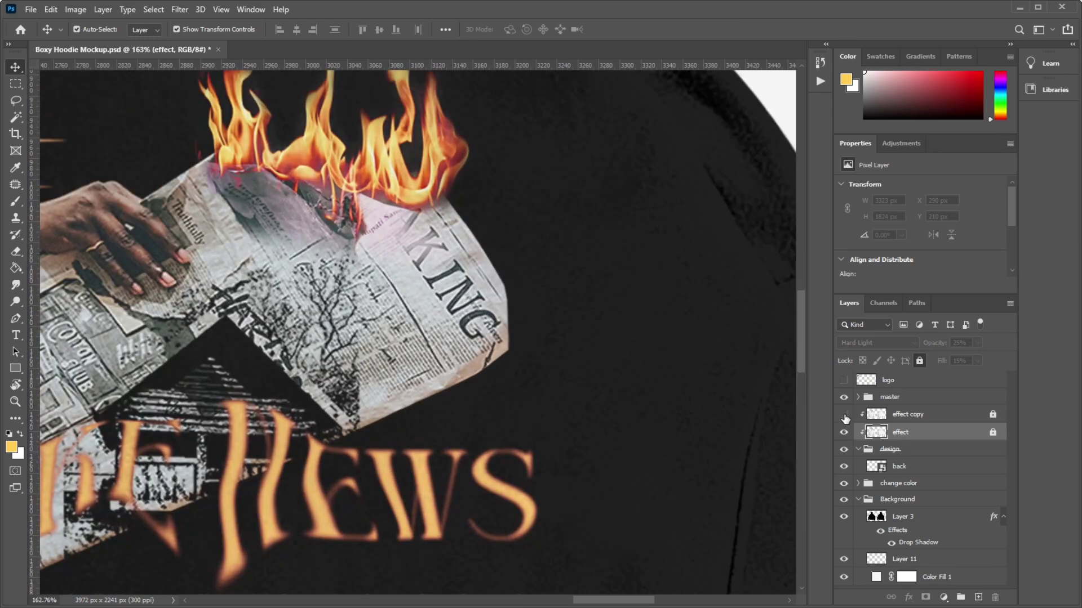
scroll(619, 324, "down", 6)
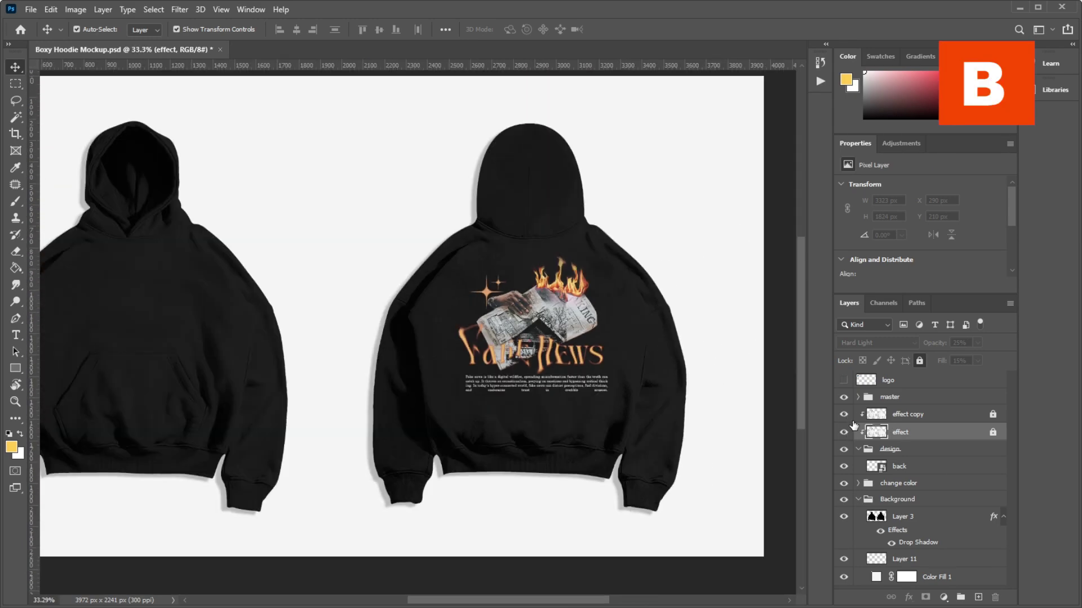
left_click(896, 466)
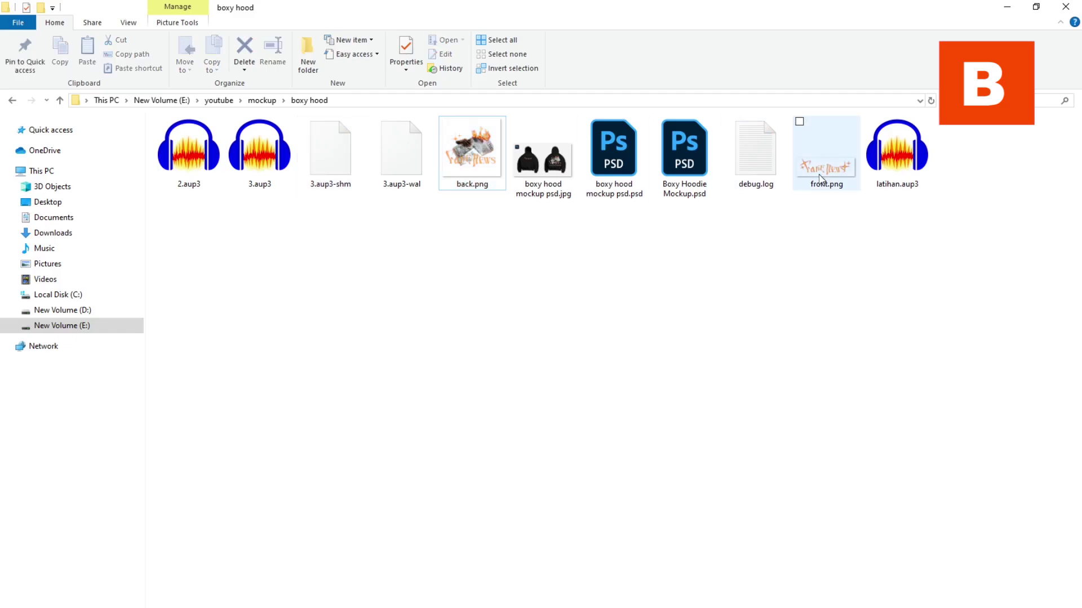
mouse_move(828, 149)
left_mouse_down()
mouse_move(217, 341)
mouse_move(578, 241)
mouse_move(304, 281)
left_mouse_up()
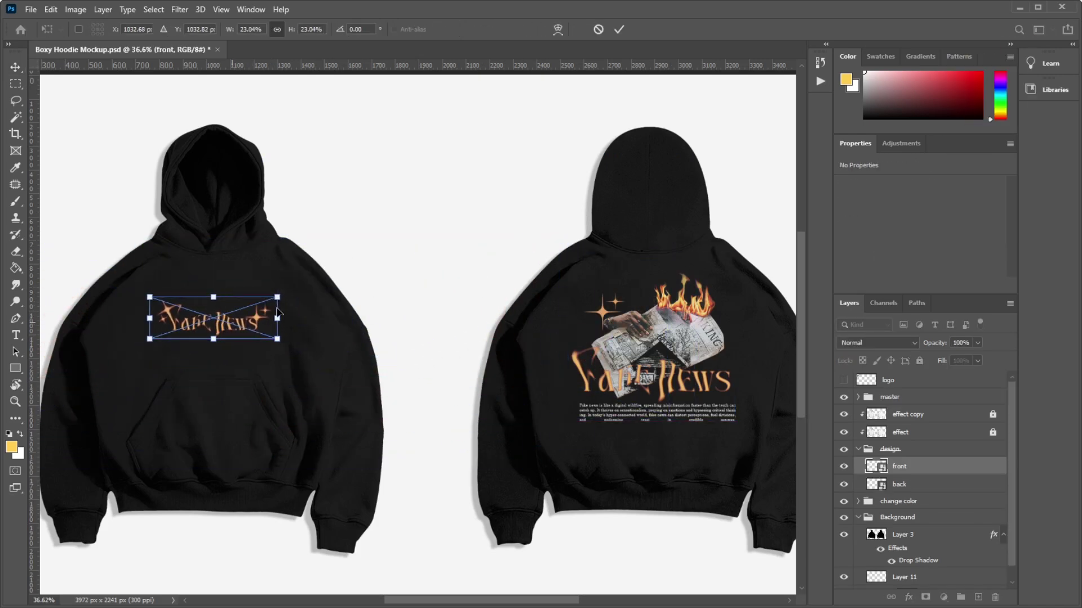
- Resize the chest print to 656 x 220 px and commit it
left_click_drag(304, 282, 254, 290)
key("Return")
scroll(242, 303, "up", 3)
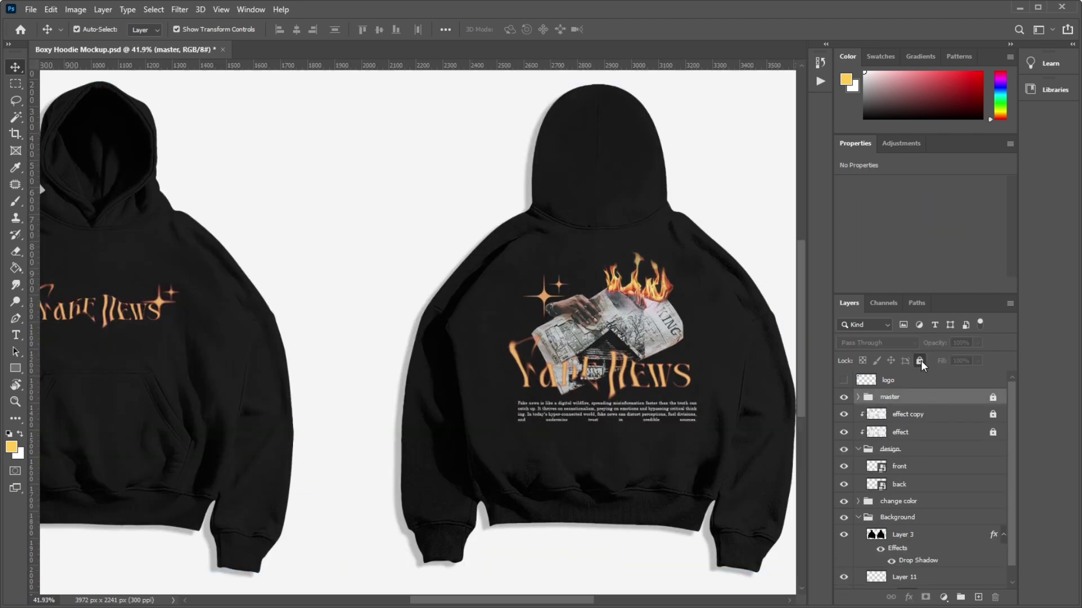
- Select the back print layer and scale it up slightly with Free Transform
left_click(900, 432)
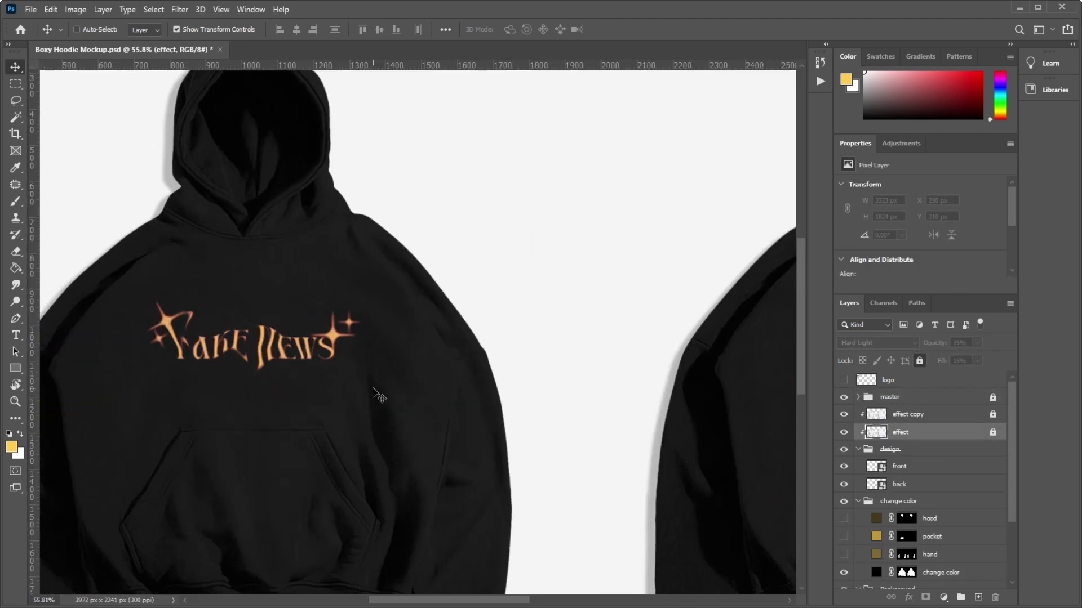
left_click(899, 484)
key("ctrl+t")
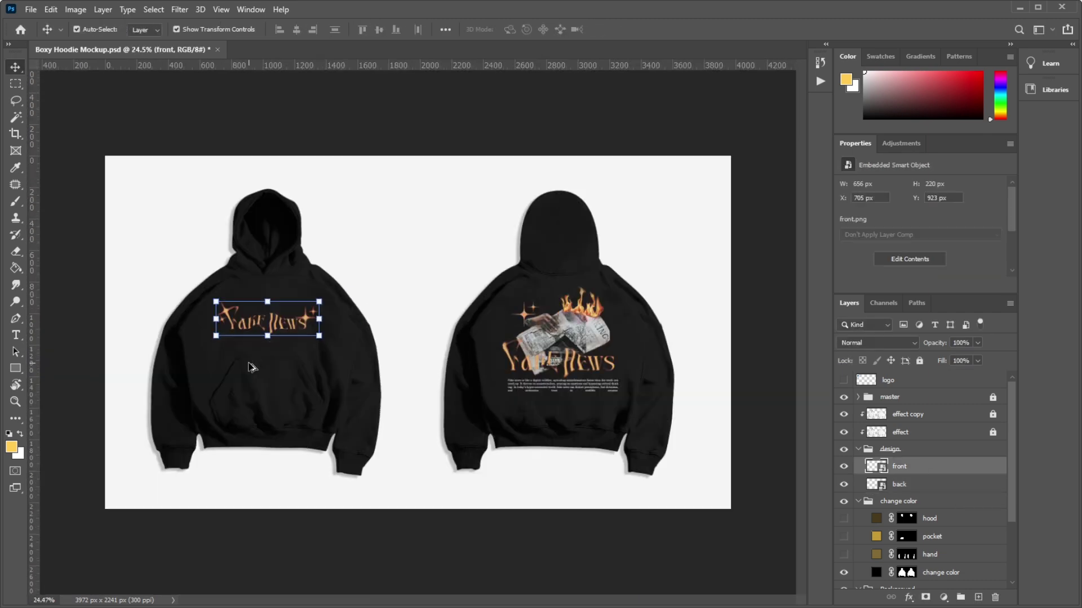
scroll(251, 368, "up", 2)
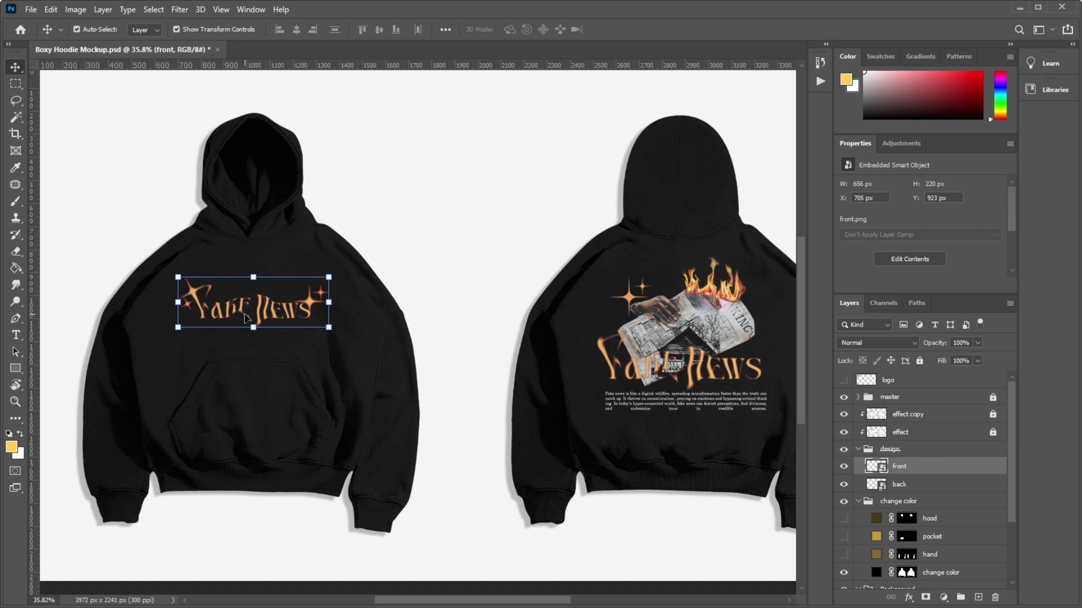
- Duplicate the chest print, rotate it vertical and shrink it onto one sleeve
left_click(929, 479)
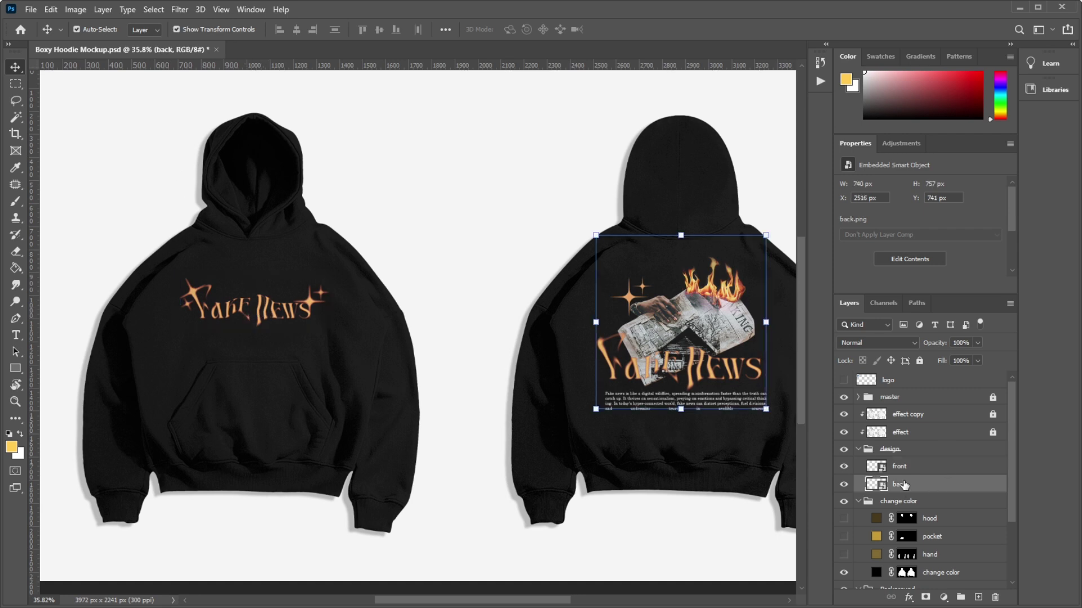
key("ctrl+j")
left_click_drag(281, 322, 456, 416)
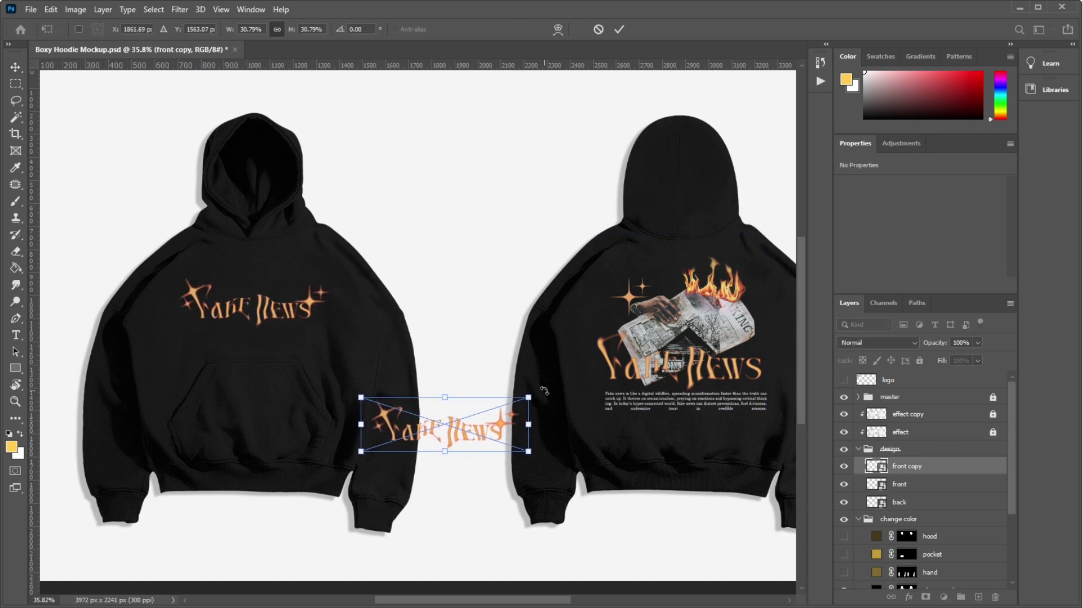
left_click_drag(513, 349, 394, 310)
mouse_move(467, 338)
left_mouse_down()
mouse_move(437, 357)
mouse_move(438, 401)
left_mouse_up()
key("Return")
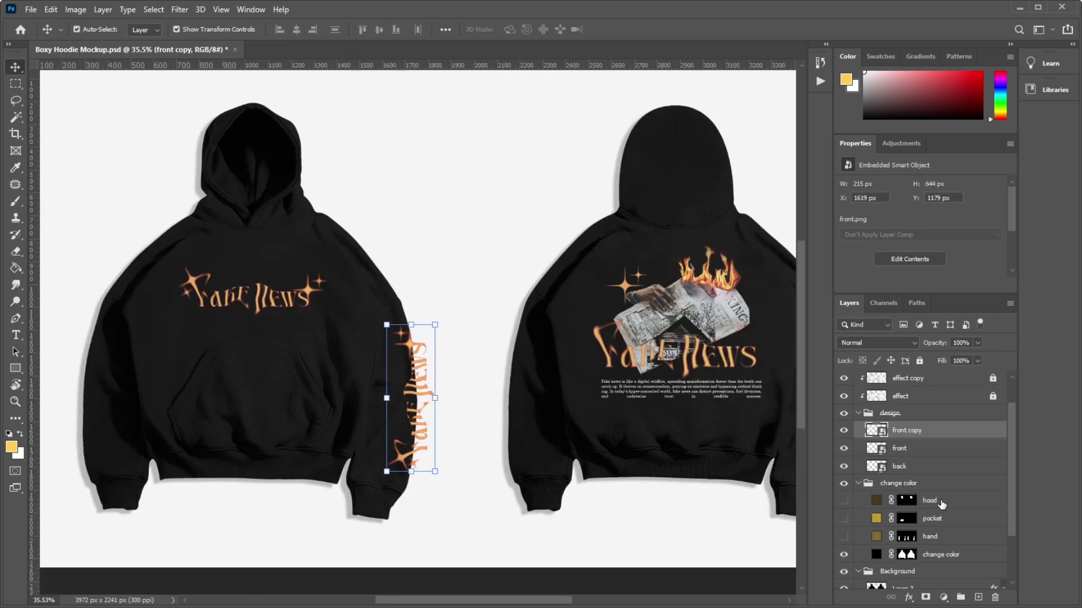
- Mask the sleeve print to the hand layer's sleeve shape
scroll(924, 451, "down", 3)
left_click(906, 468, "ctrl")
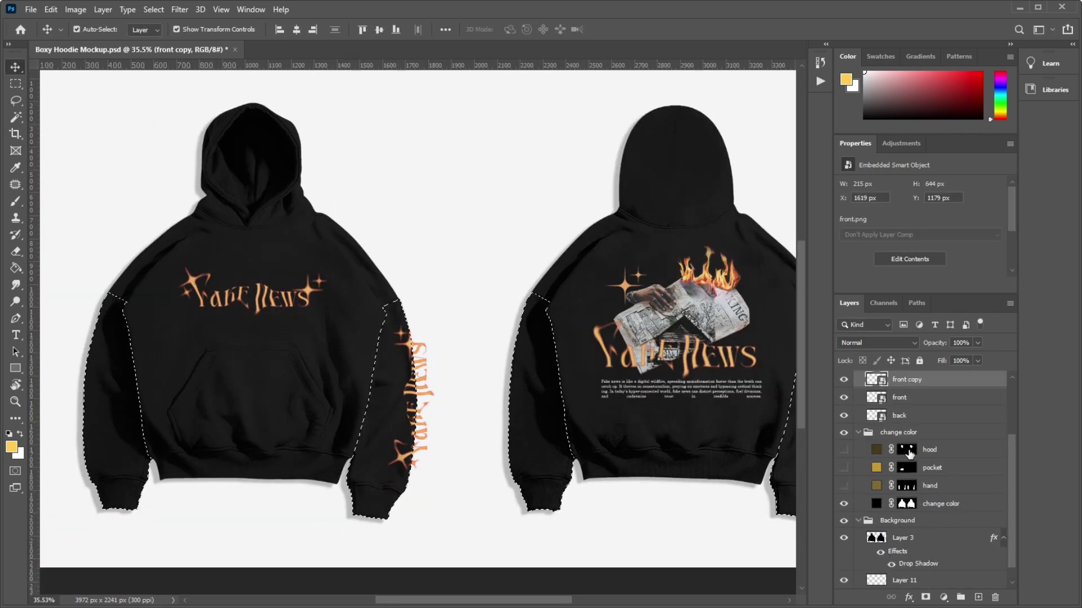
scroll(924, 479, "up", 3)
left_click(926, 597)
scroll(467, 336, "up", 3)
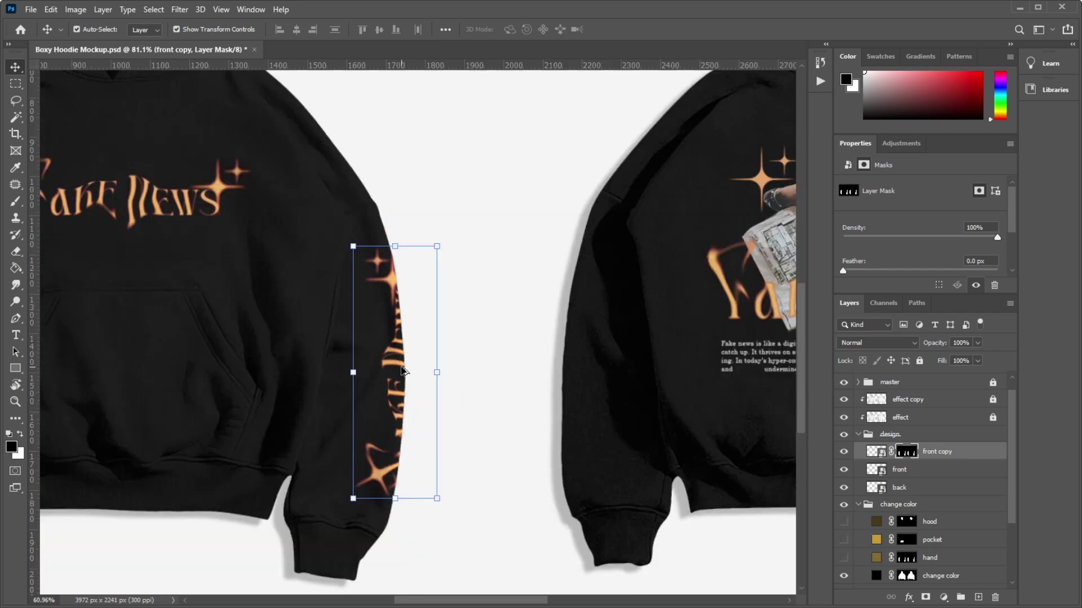
scroll(467, 337, "down", 3)
key("ctrl+2")
scroll(467, 337, "up", 1)
scroll(467, 337, "down", 1)
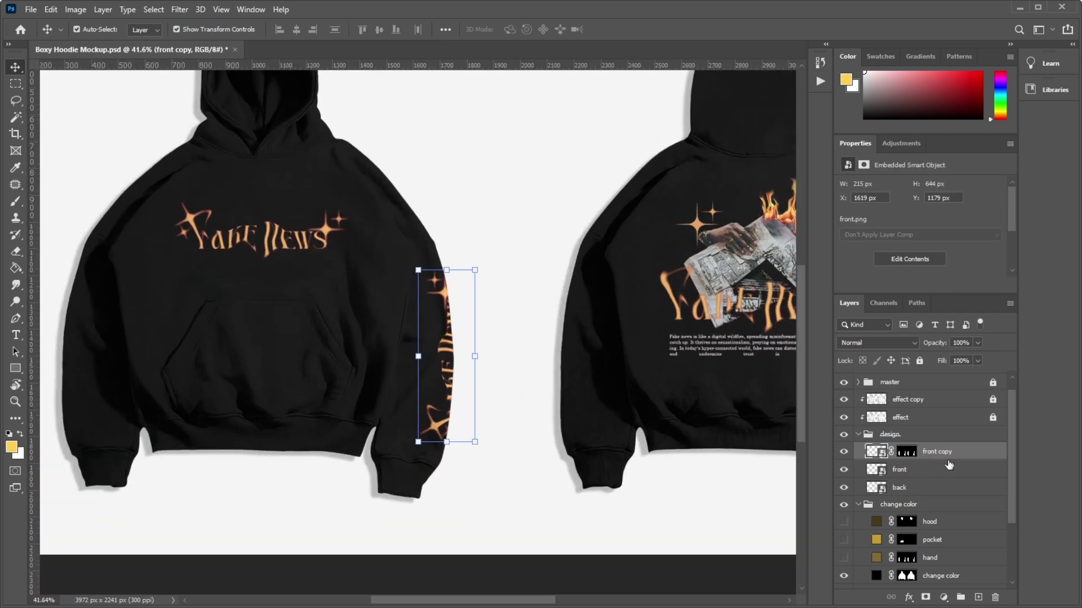
- Duplicate the sleeve print, delete the extra copy, and remove the mask from the second copy
left_click(950, 467)
left_click(935, 454)
key("ctrl+j")
key("ctrl+j")
right_click(935, 459)
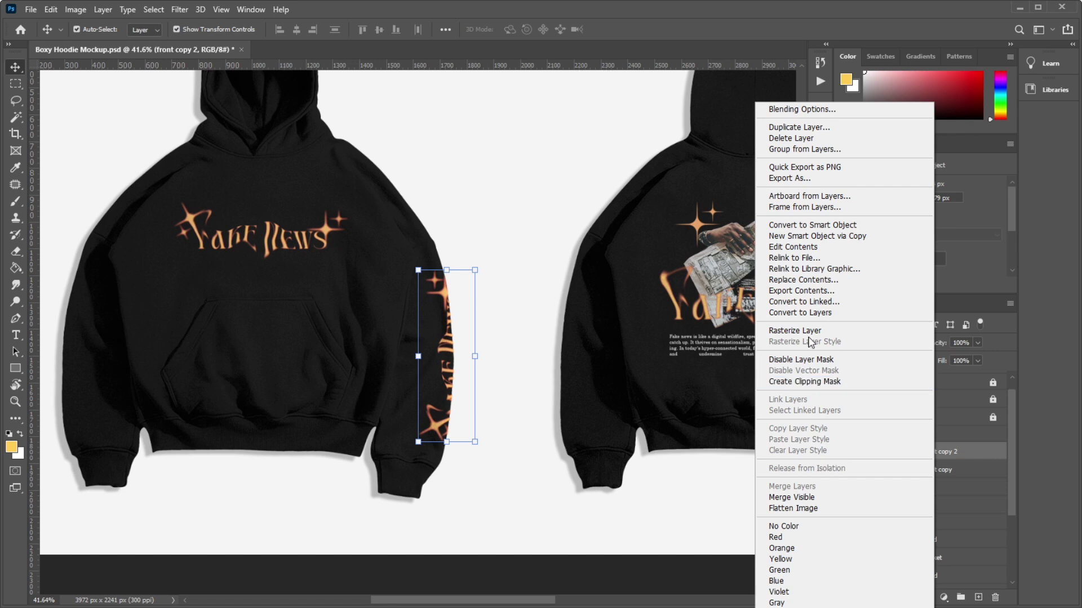
key("Escape")
key("Delete")
right_click(906, 452)
left_click(942, 475)
- Move the second copy onto the other sleeve, rotated to read the other way
left_click_drag(446, 355, 84, 329)
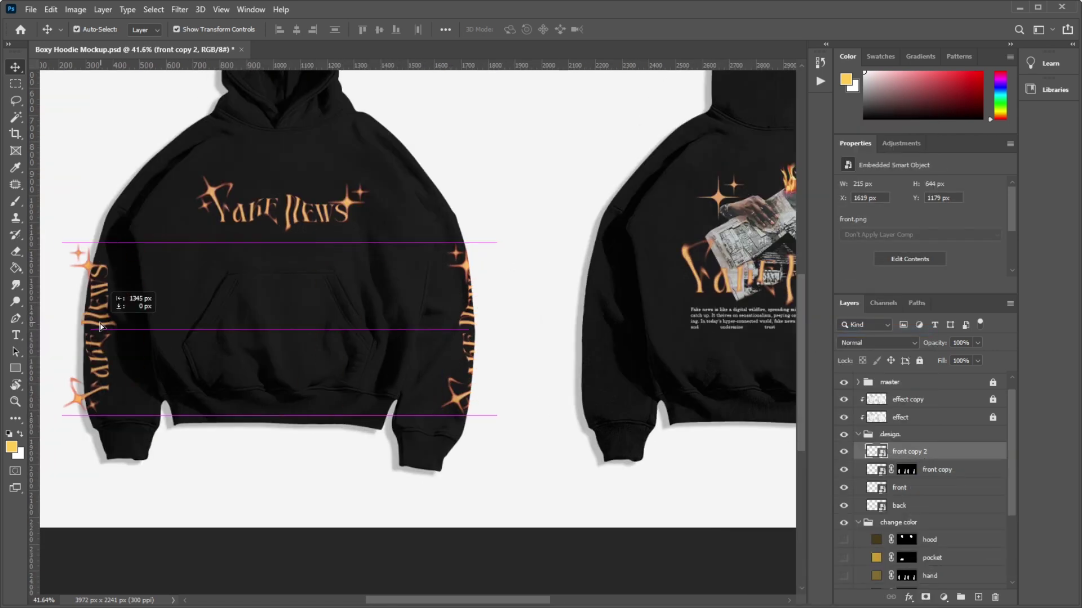
left_click_drag(118, 234, 159, 232)
key("Return")
scroll(219, 264, "down", 2)
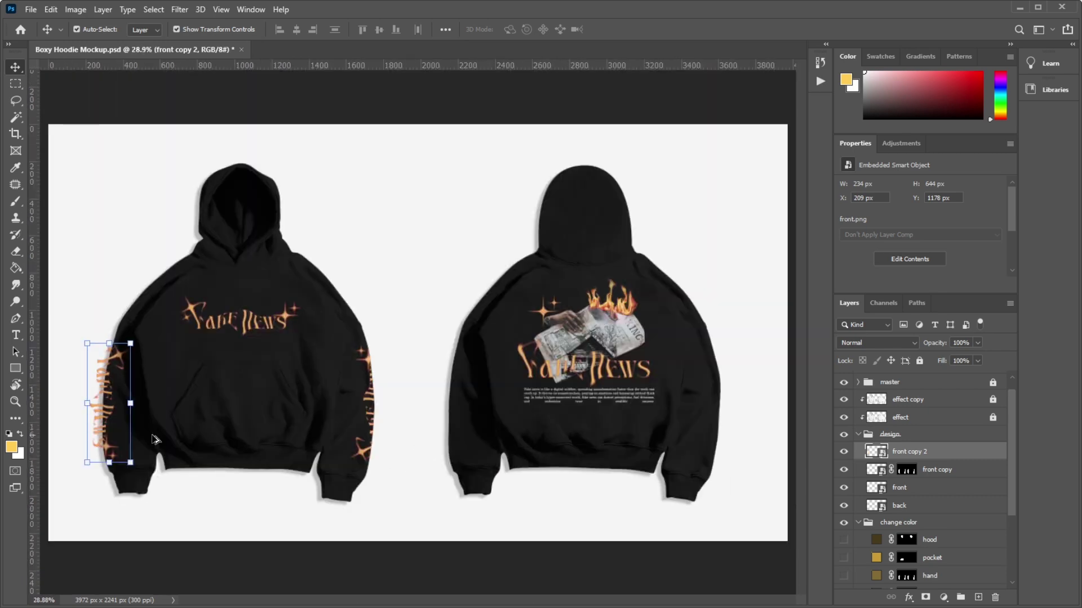
scroll(220, 265, "up", 3)
scroll(120, 317, "up", 2)
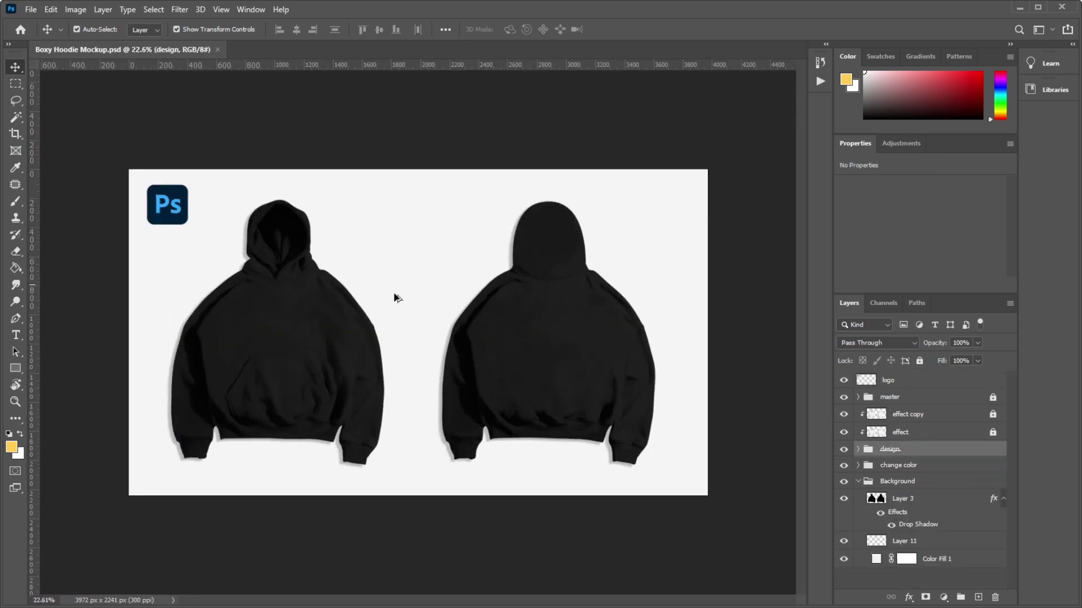
scroll(389, 295, "up", 4)
scroll(394, 306, "up", 2)
scroll(397, 301, "down", 3)
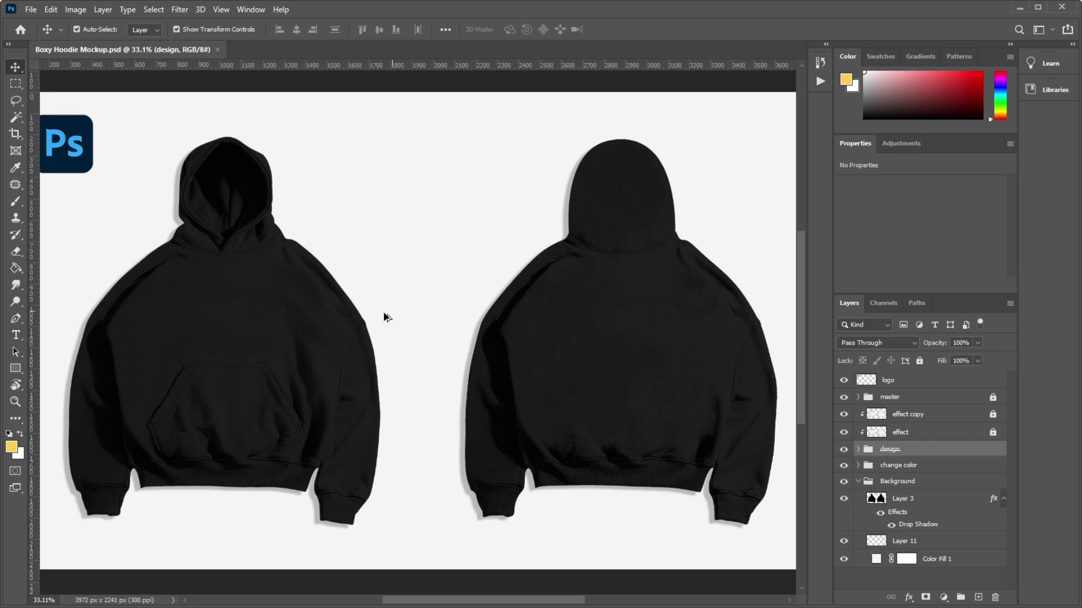
scroll(357, 326, "up", 3)
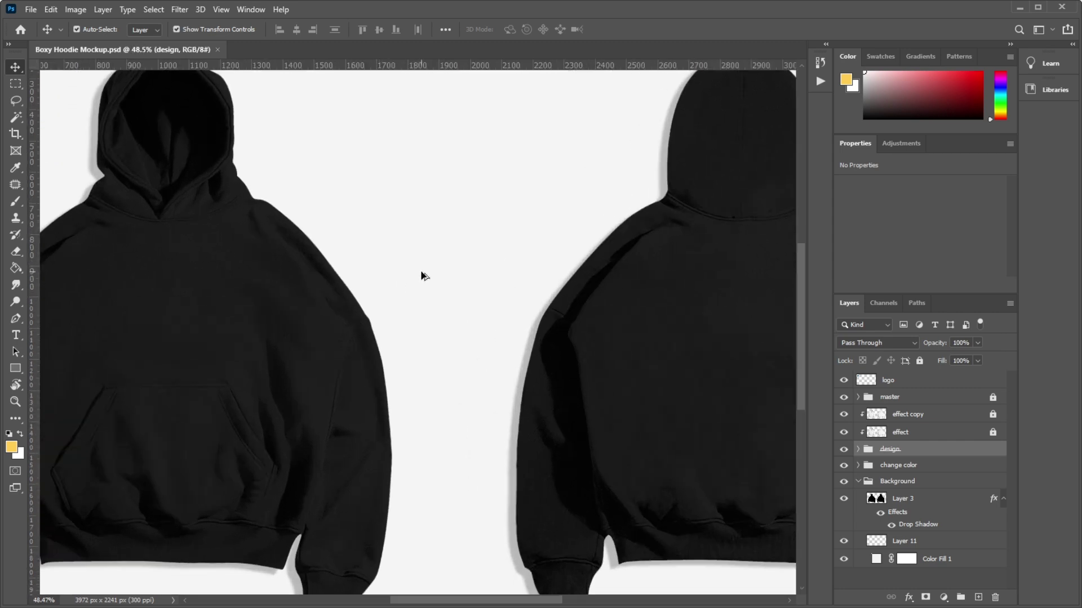
scroll(420, 270, "down", 3)
scroll(332, 324, "up", 2)
scroll(326, 324, "up", 2)
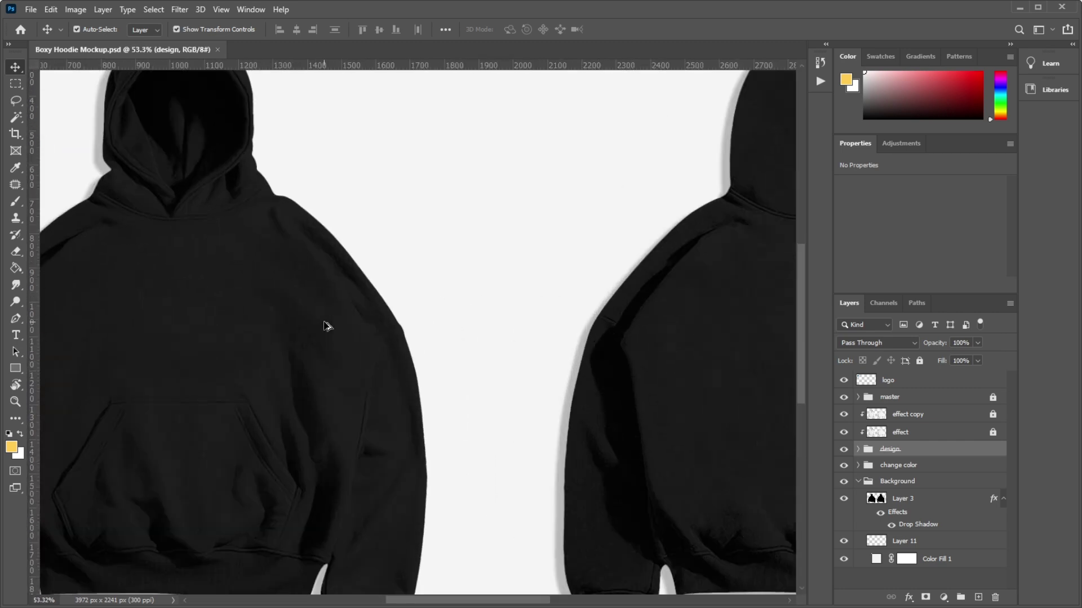
scroll(376, 293, "down", 1)
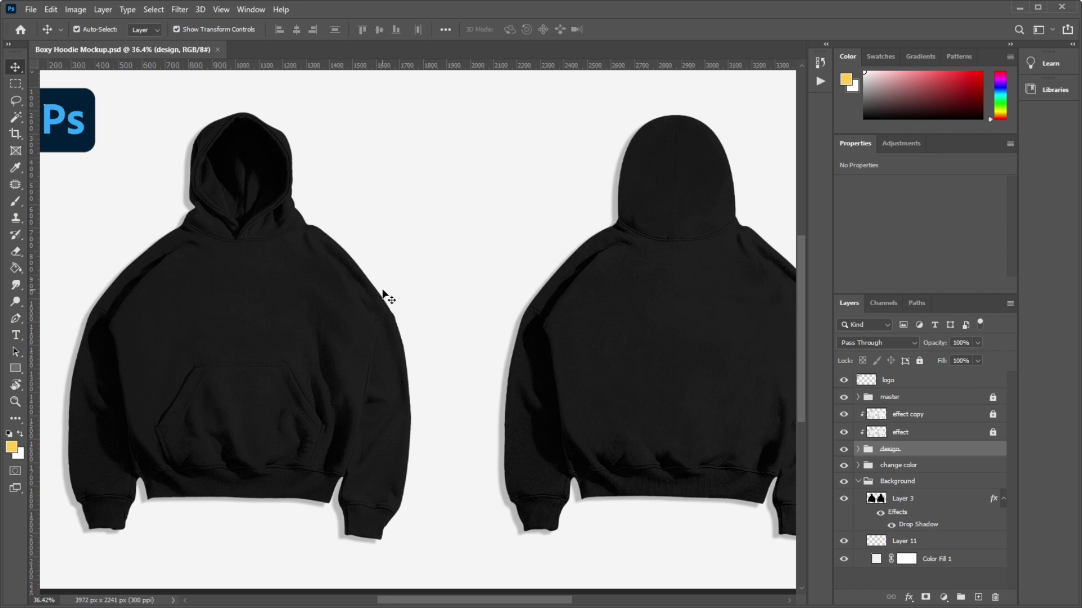
scroll(276, 274, "down", 2)
scroll(284, 278, "up", 2)
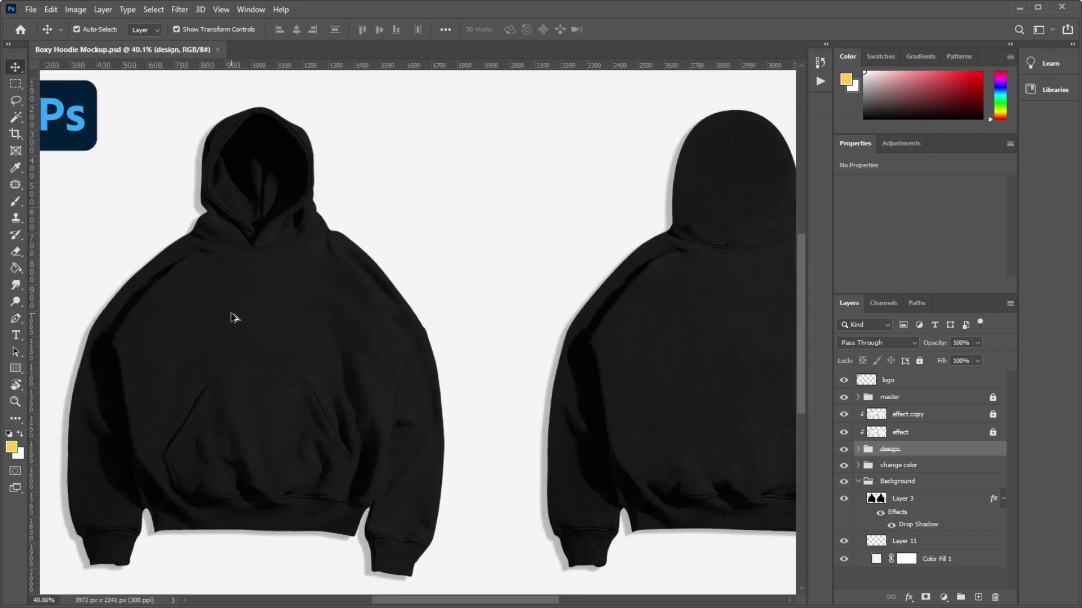
scroll(300, 250, "down", 1)
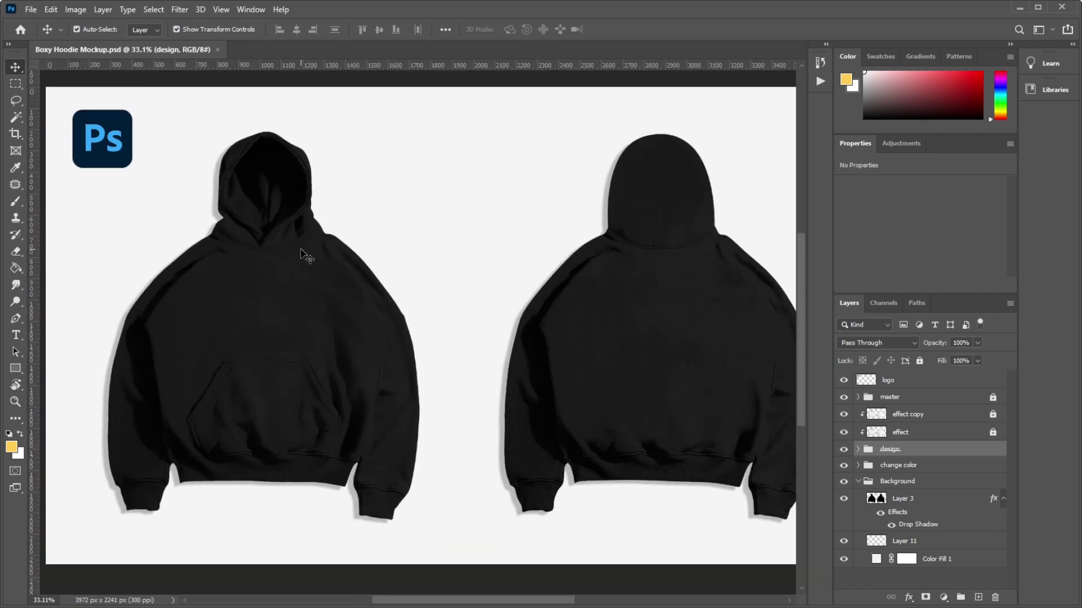
scroll(300, 249, "down", 1)
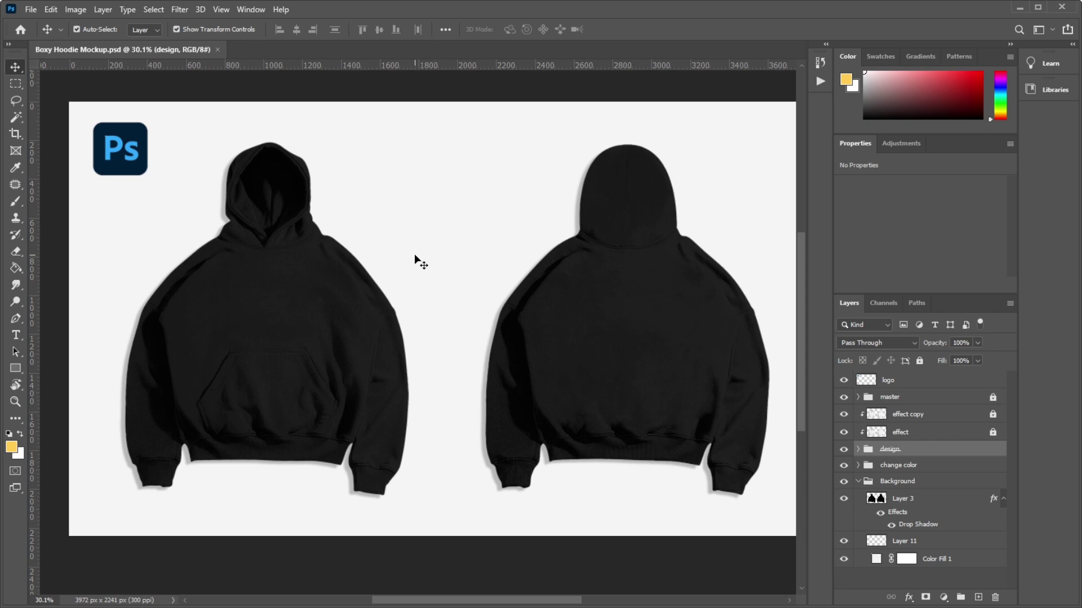
scroll(212, 299, "up", 1)
scroll(319, 275, "up", 1)
scroll(321, 276, "up", 1)
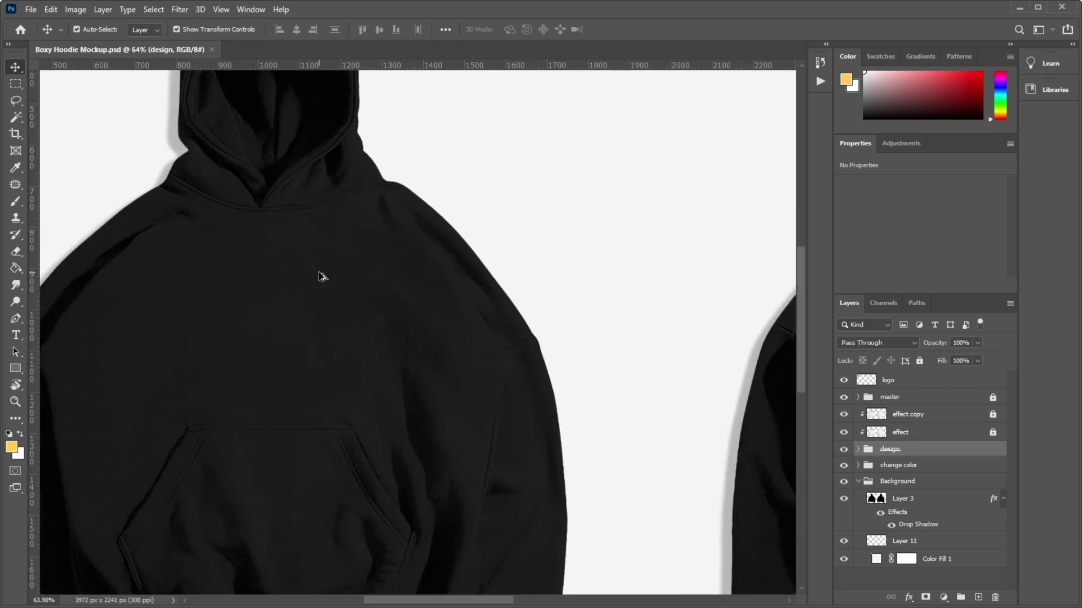
scroll(321, 276, "down", 1)
scroll(321, 276, "down", 1)
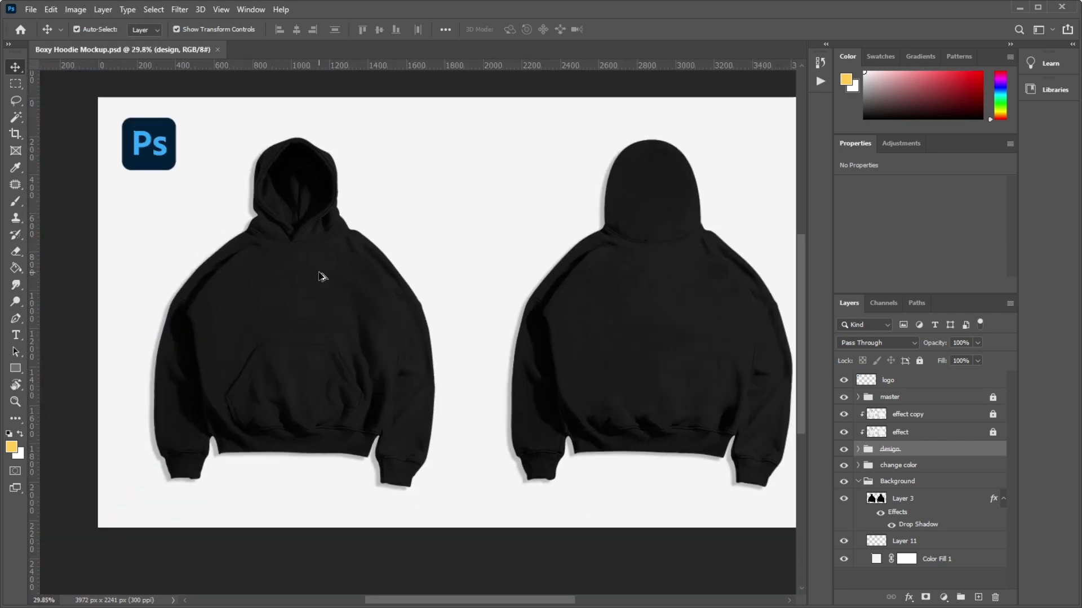
scroll(321, 276, "down", 2)
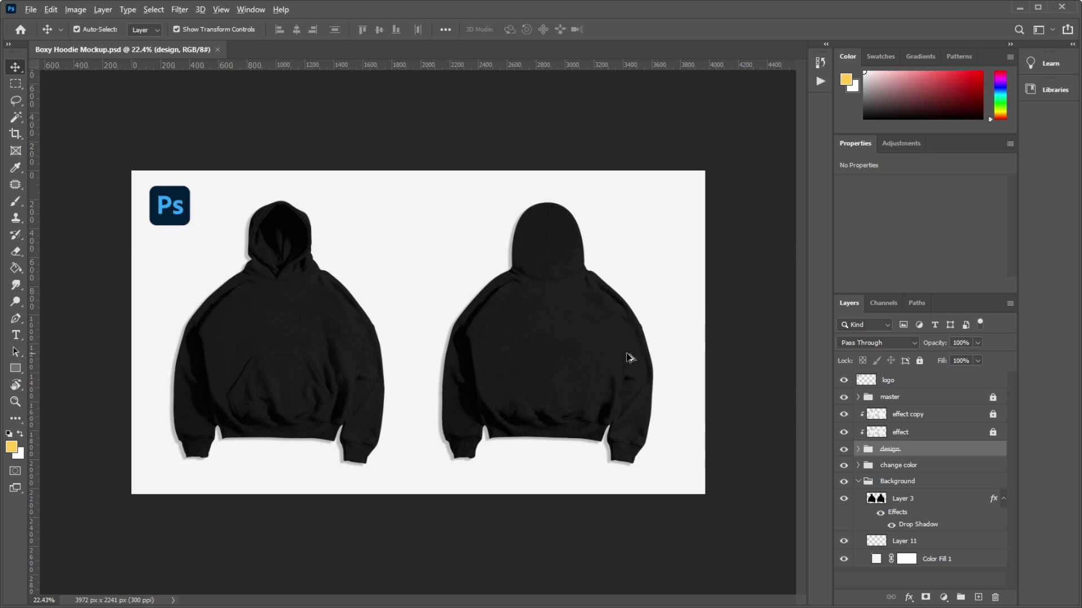
- Hide the Ps logo layer, then select the master group
left_click(911, 383)
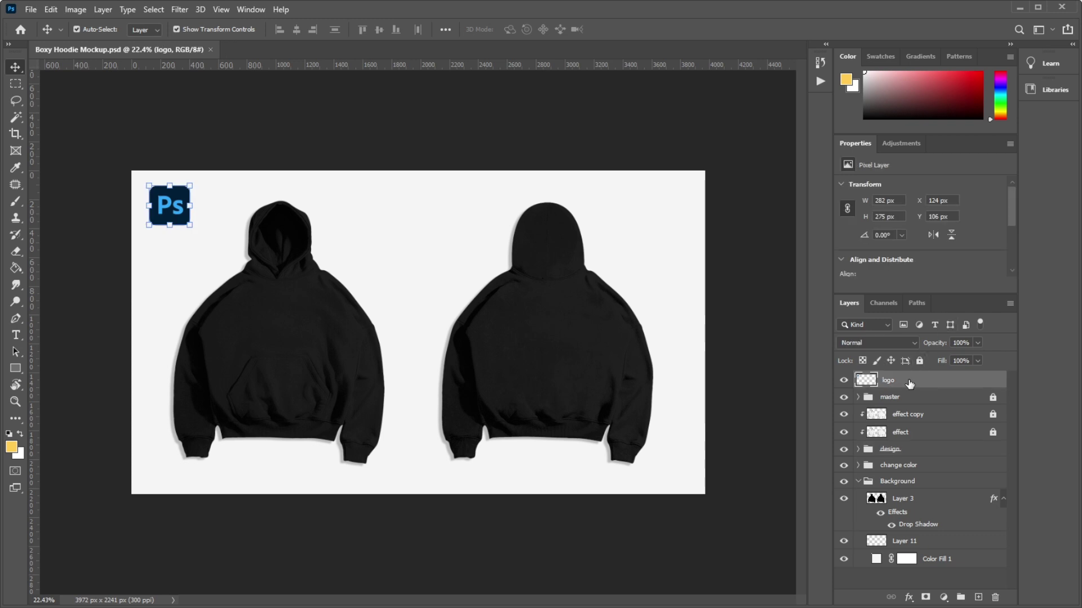
scroll(185, 206, "up", 3)
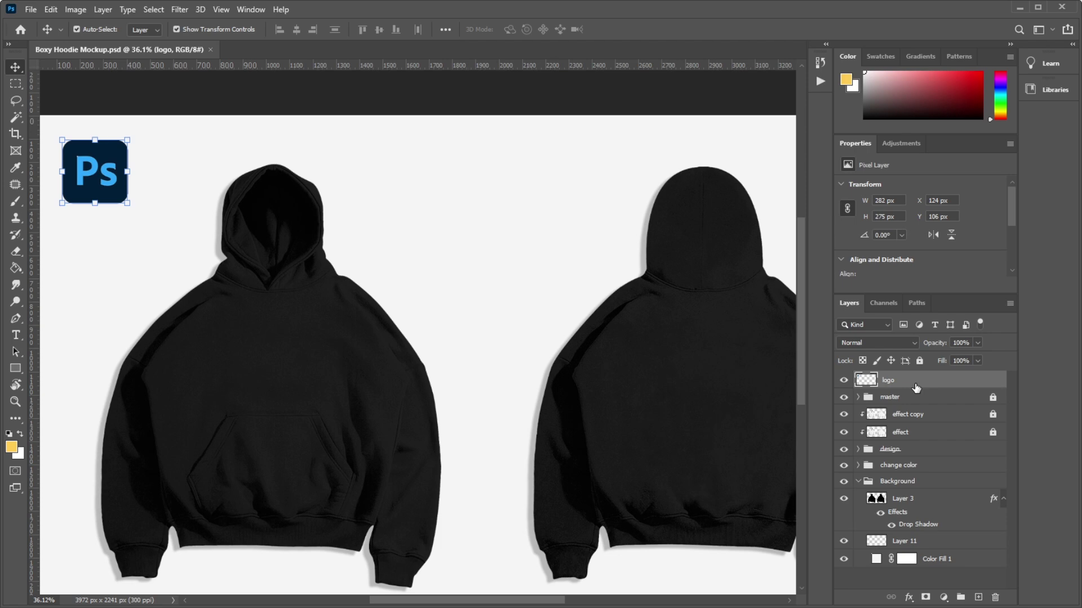
scroll(495, 345, "down", 2)
scroll(338, 271, "up", 3)
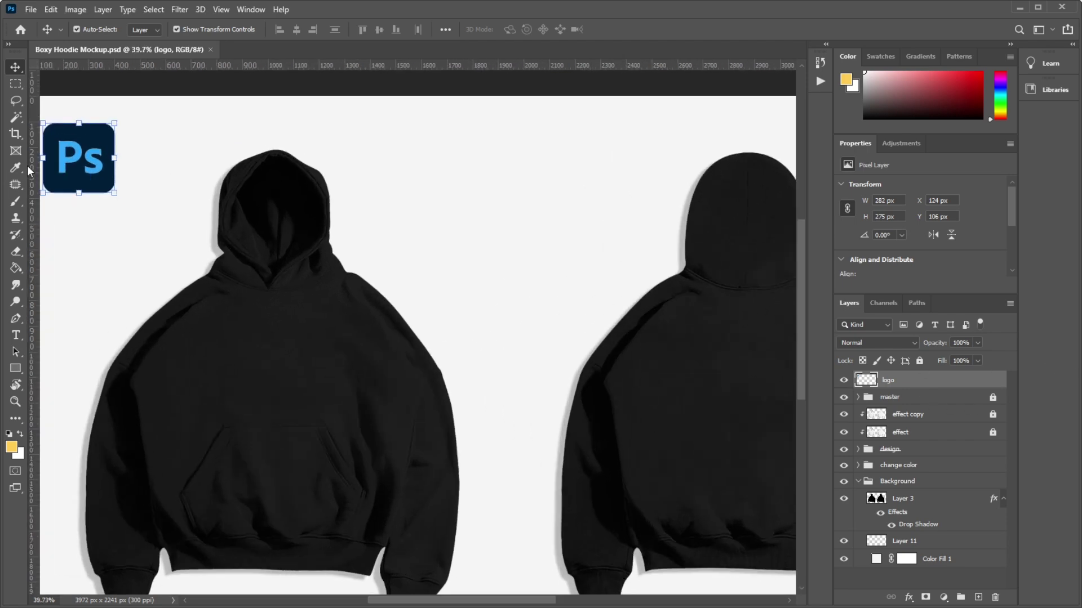
left_click(844, 383)
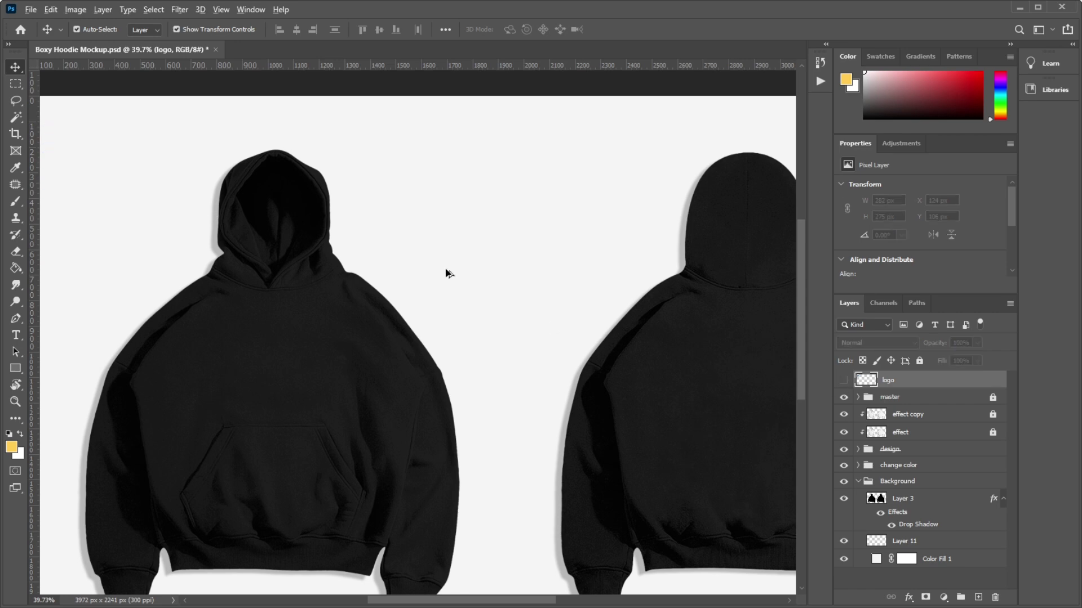
scroll(445, 253, "down", 1)
scroll(252, 351, "up", 2)
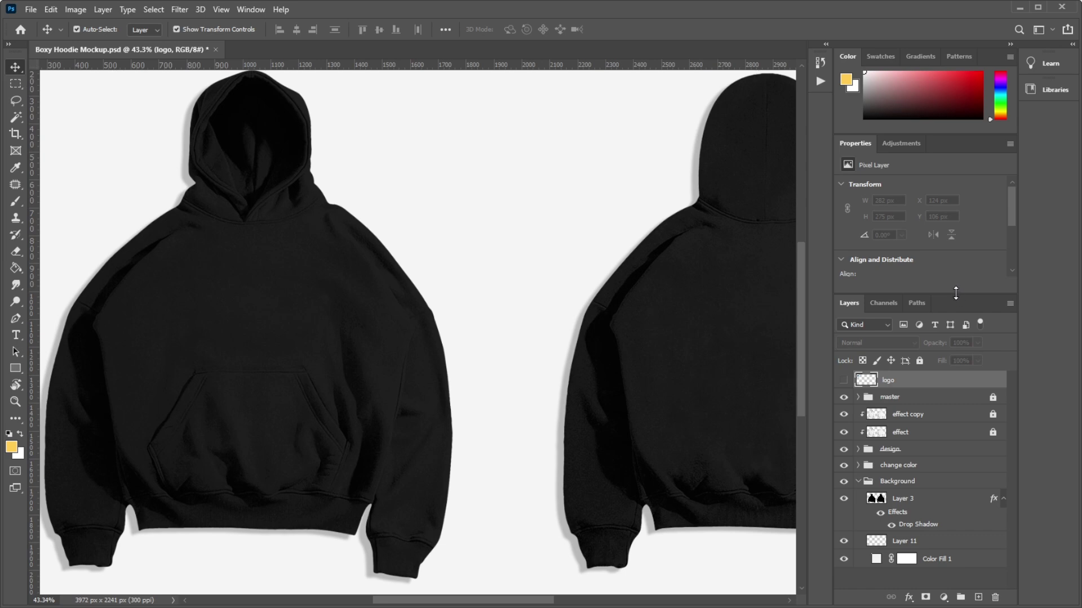
left_click(908, 398)
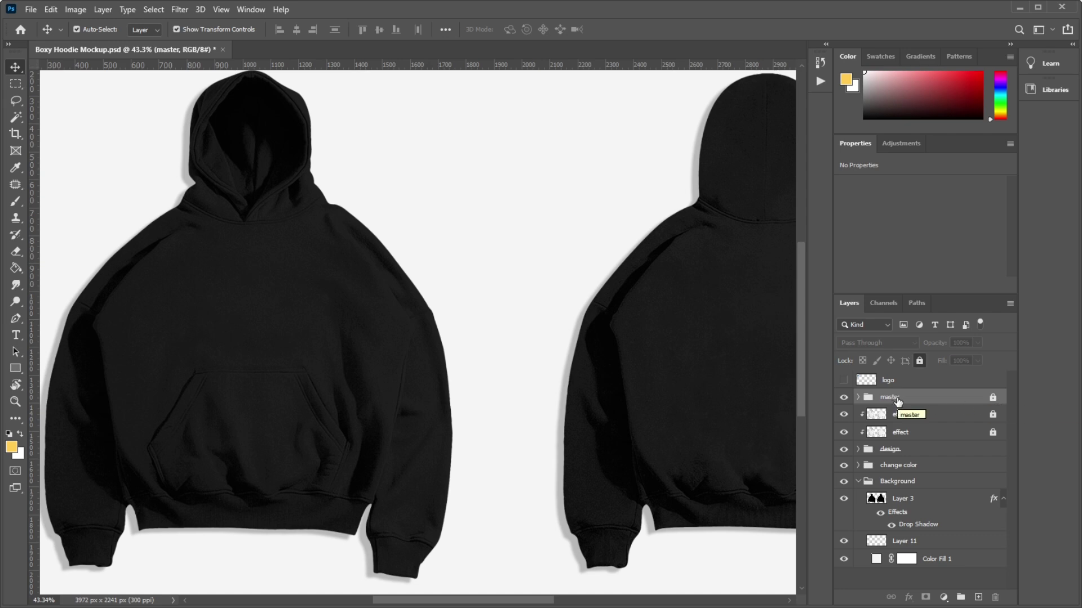
- Expand the master group and review the blend settings of its four Group 1 layers
left_click(858, 398)
left_click(911, 415)
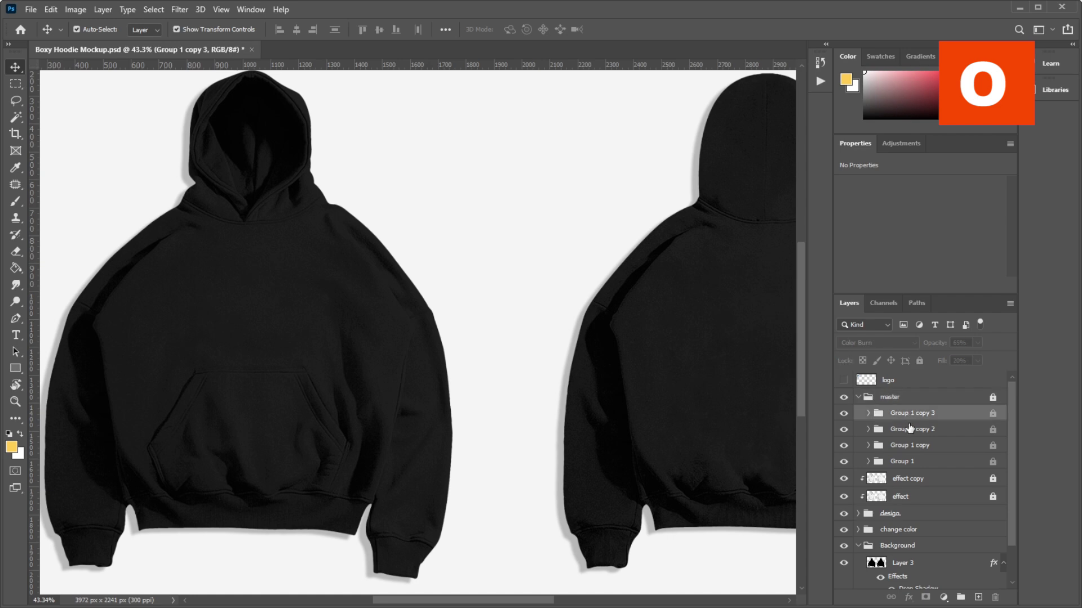
left_click(907, 431)
left_click(905, 462)
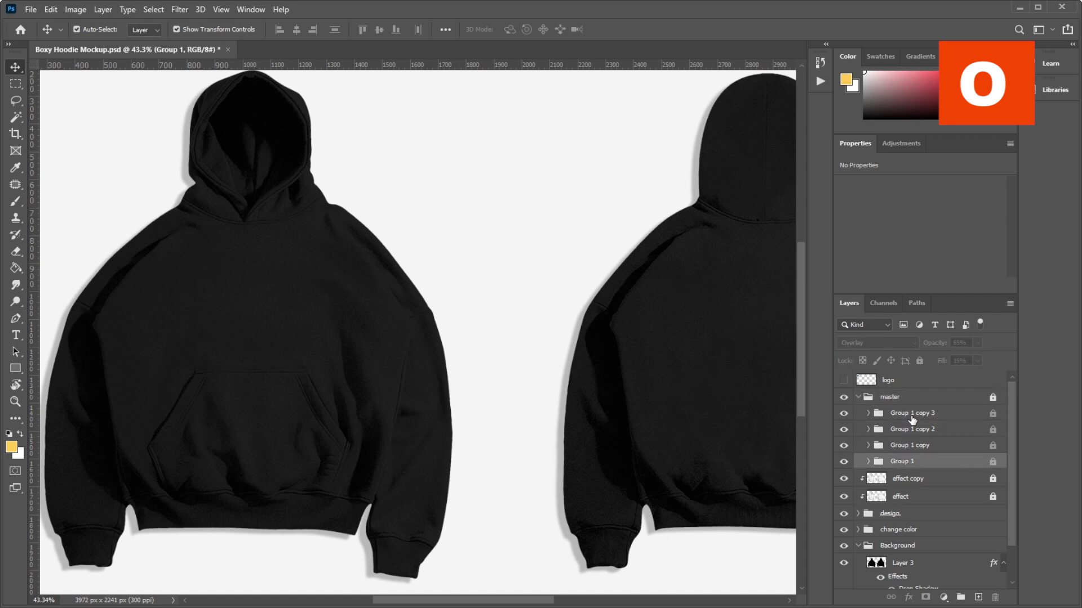
left_click(911, 414)
left_click(910, 447)
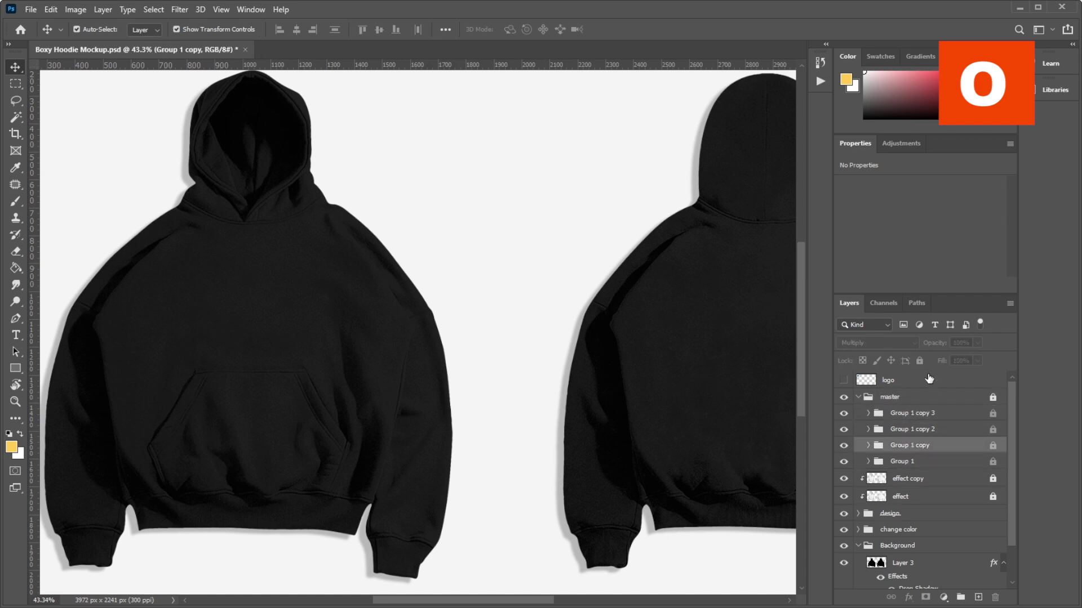
left_click(919, 414)
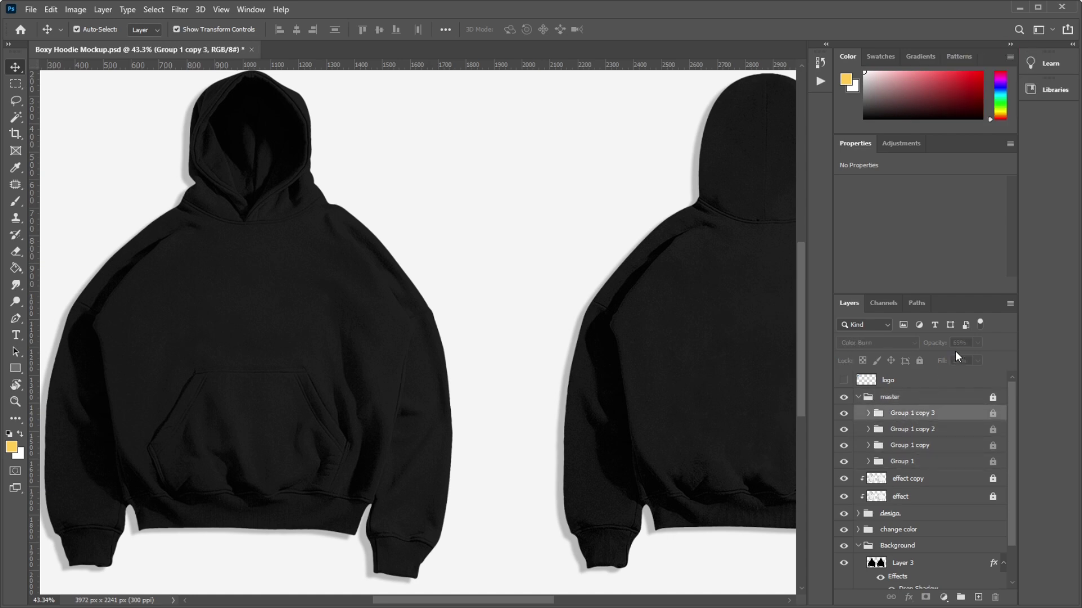
- Unlock the master group and compare Hard Light, Multiply, Overlay and Color Burn blends, ending on Group 1 copy 2
left_click(992, 398)
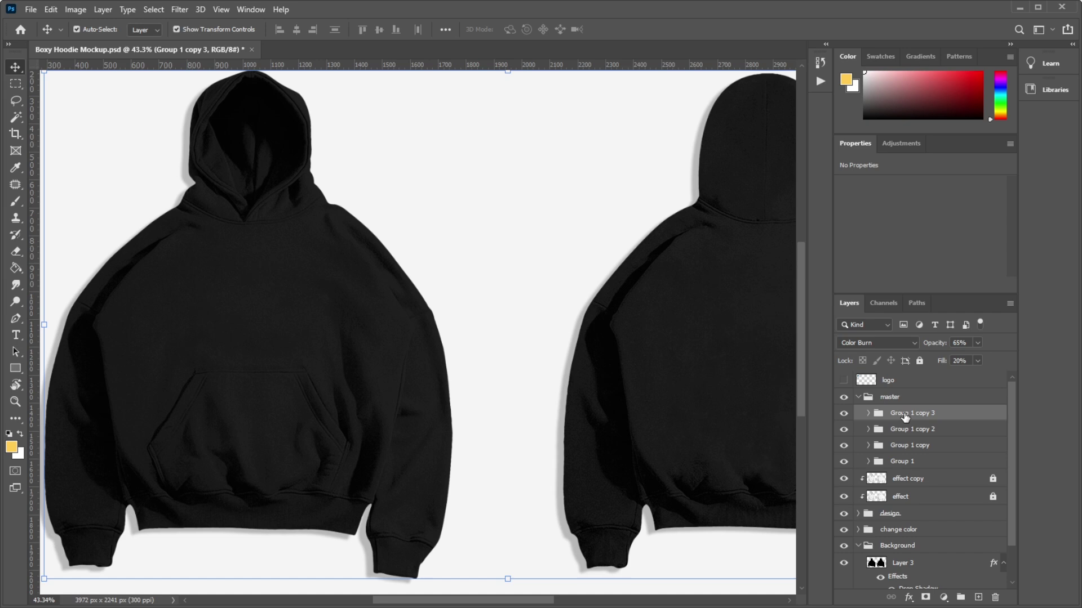
left_click(903, 431)
left_click(906, 463)
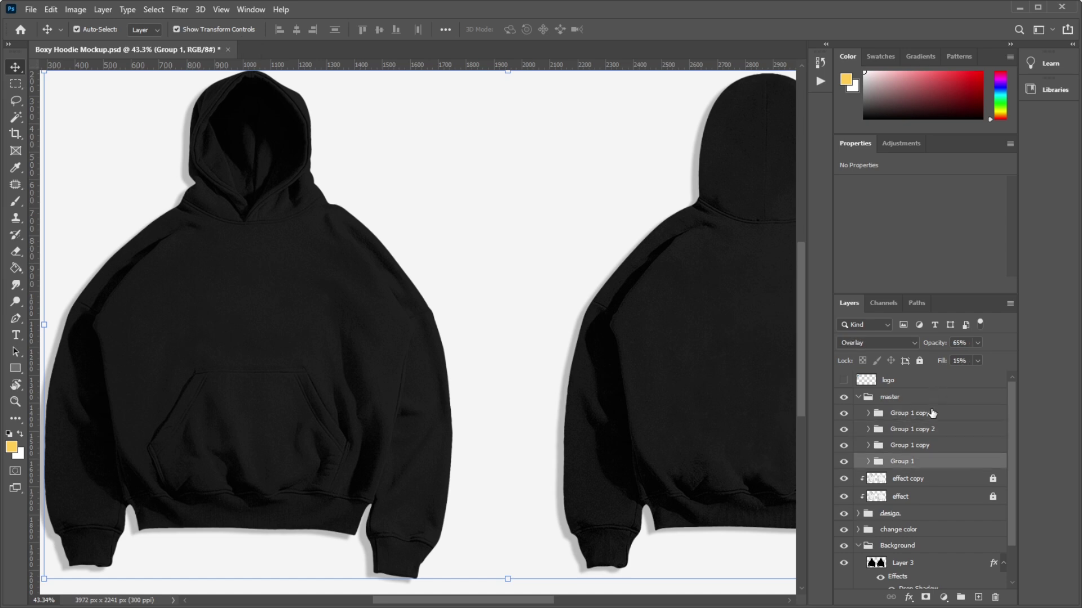
left_click(929, 414)
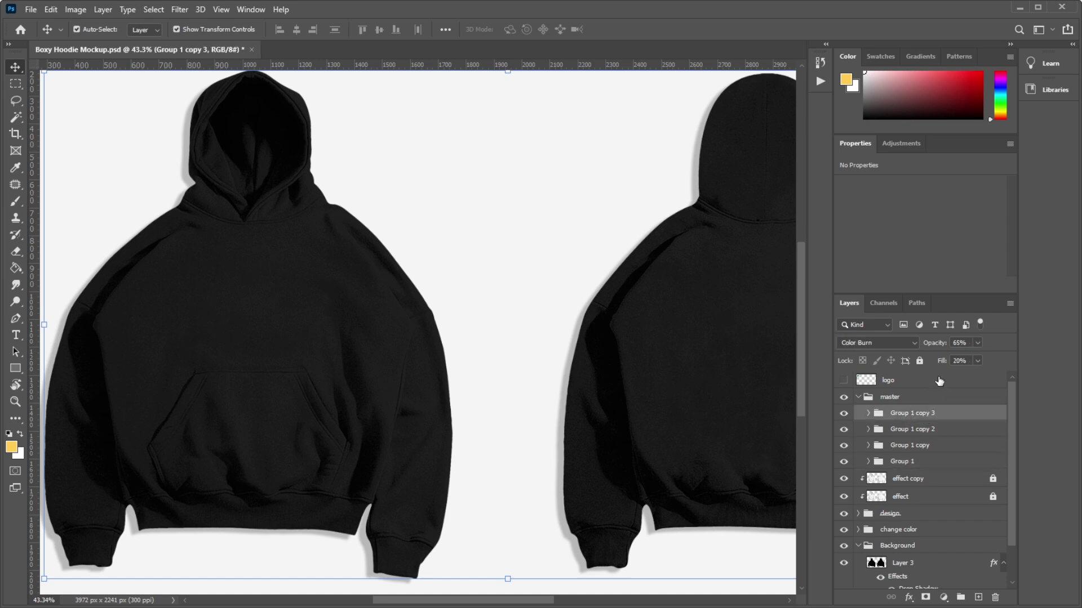
left_click(906, 434)
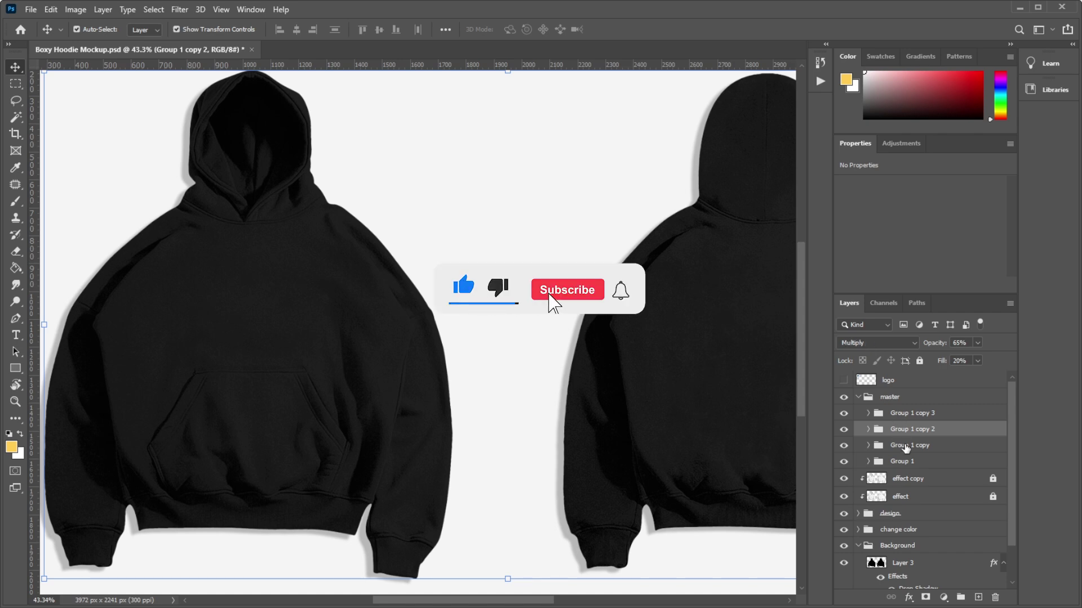
left_click(905, 446)
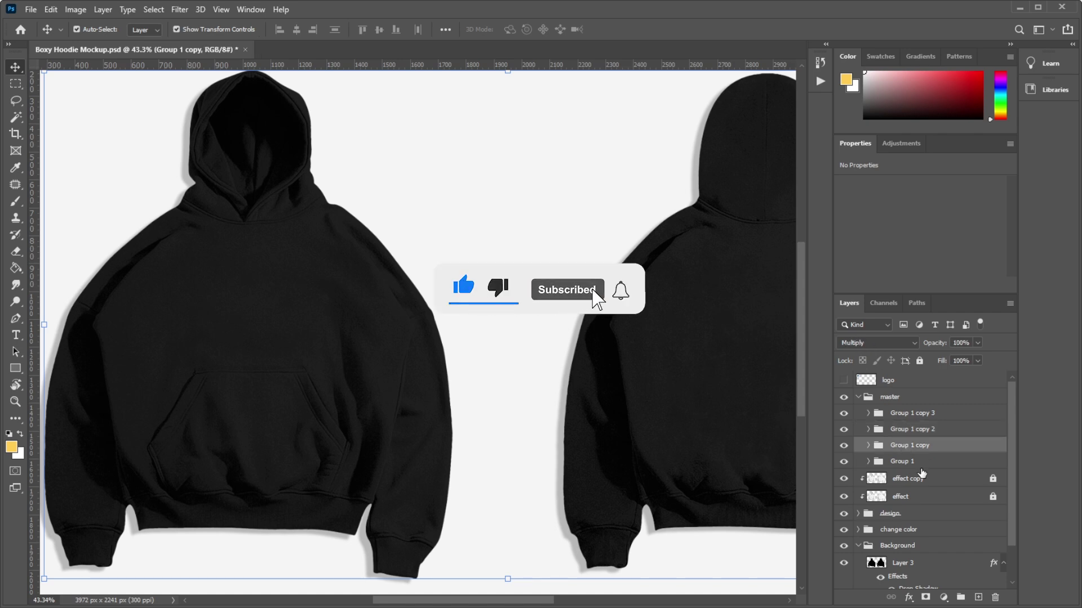
left_click(903, 461)
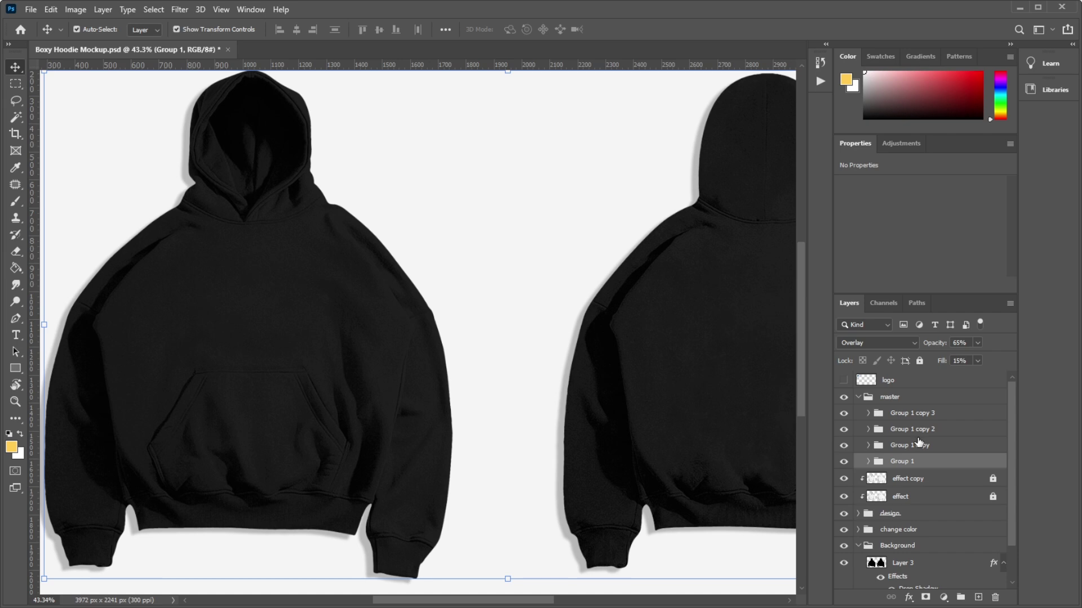
left_click(924, 417)
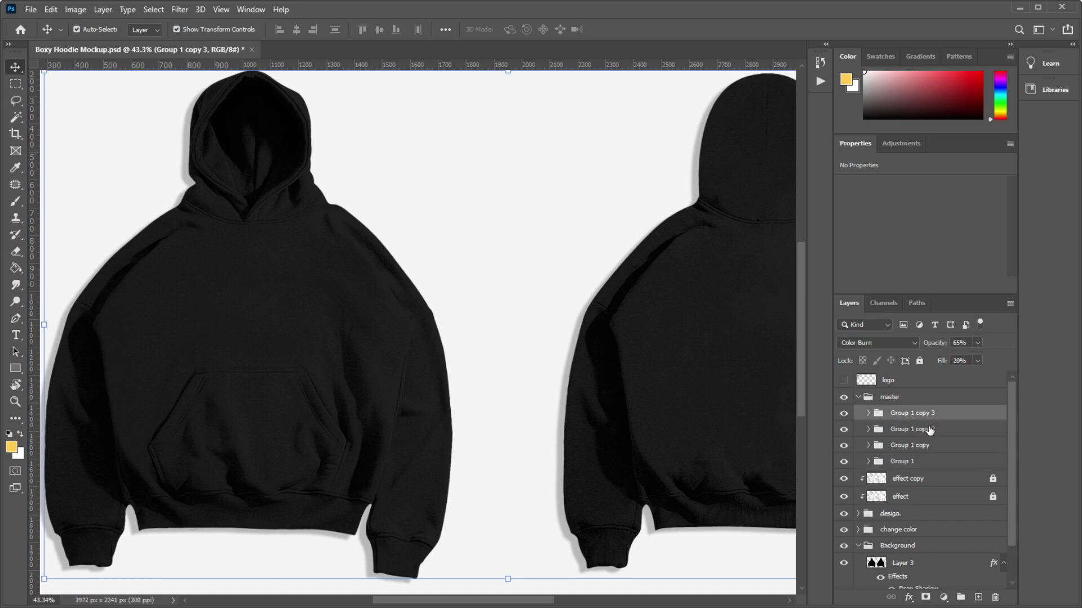
left_click(915, 433)
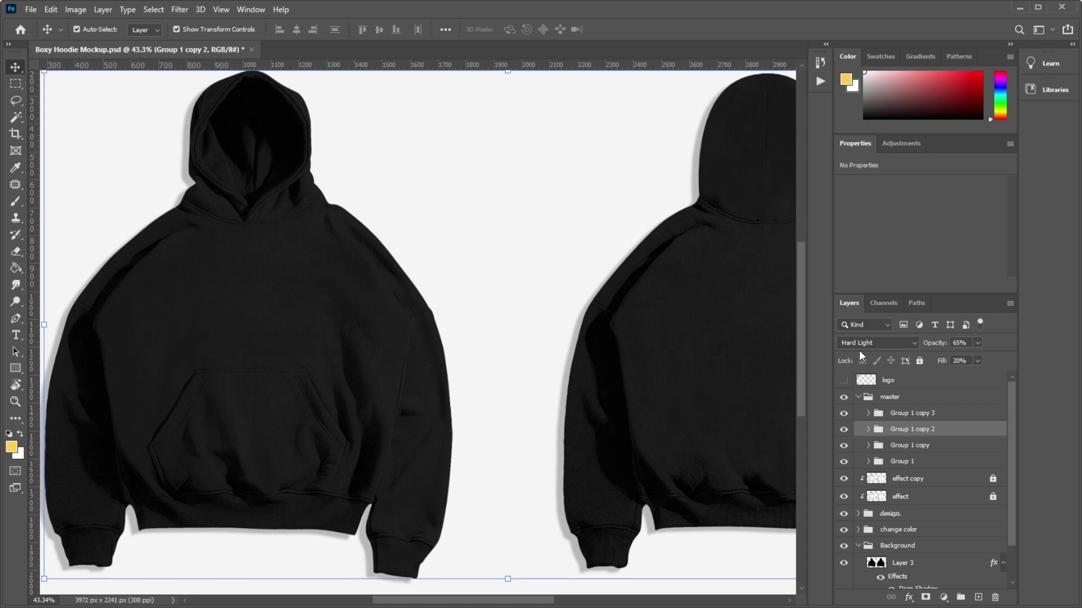
- Try Group 1 copy 2's fill at 15% and then 10%
scroll(283, 386, "down", 1)
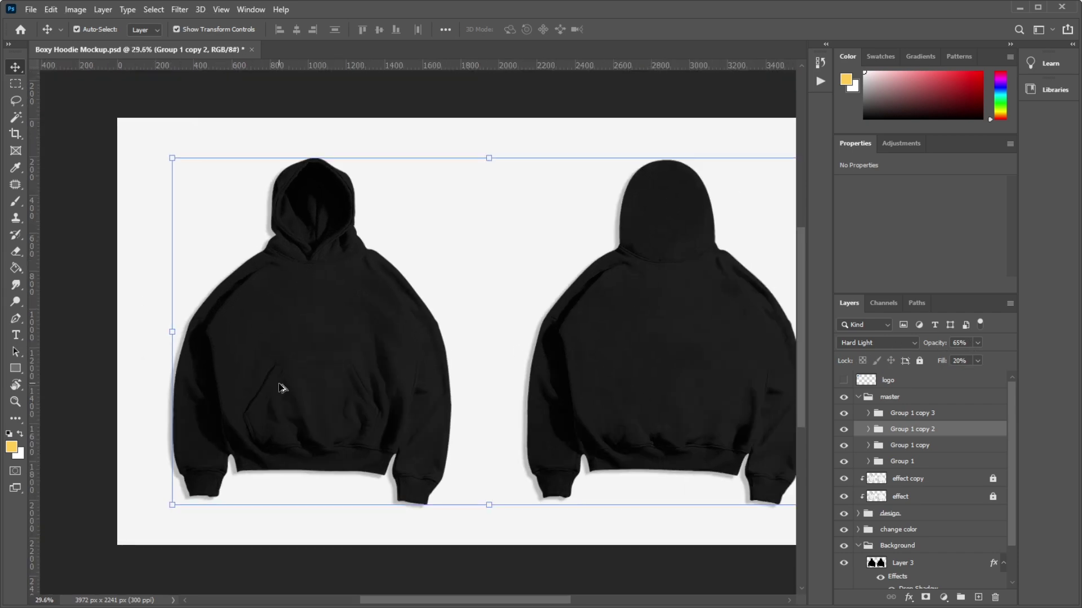
scroll(283, 387, "up", 2)
scroll(282, 387, "up", 1)
scroll(283, 388, "down", 2)
scroll(283, 388, "up", 1)
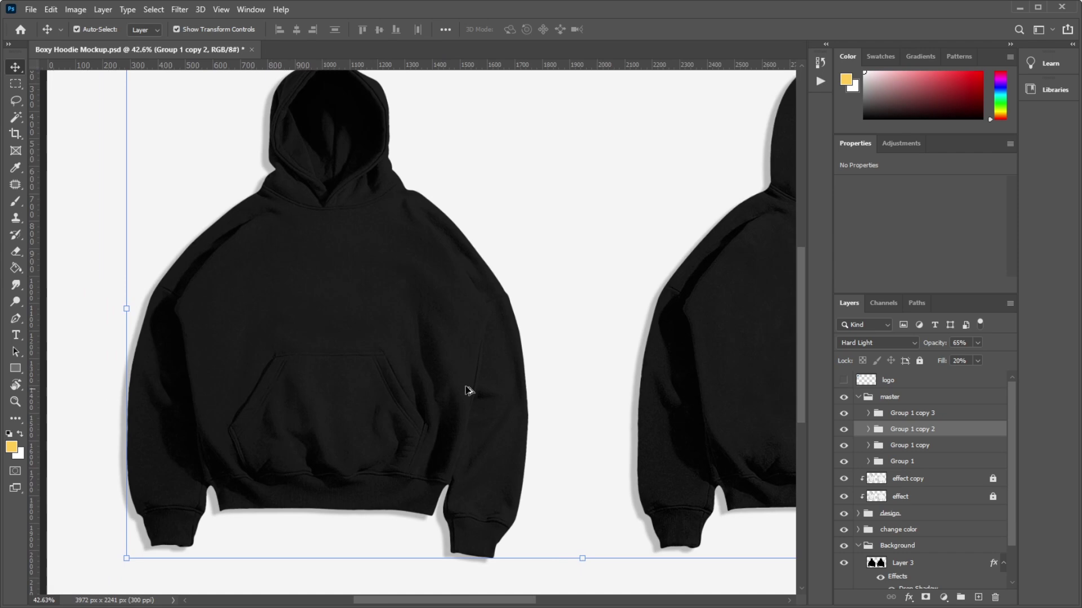
scroll(471, 392, "up", 1)
scroll(394, 386, "down", 1)
scroll(362, 398, "up", 1)
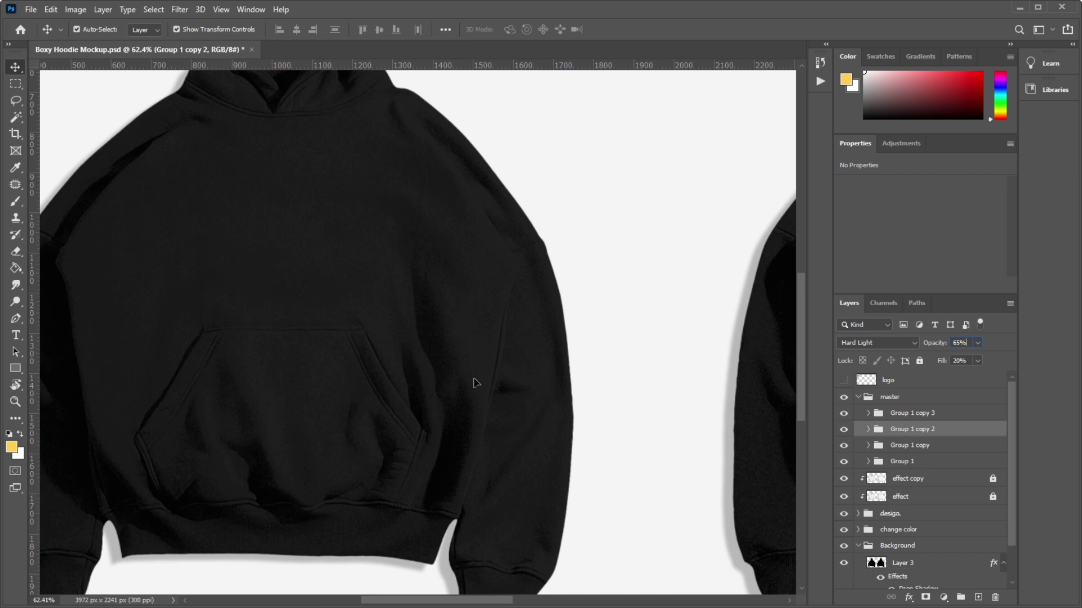
left_click(968, 360)
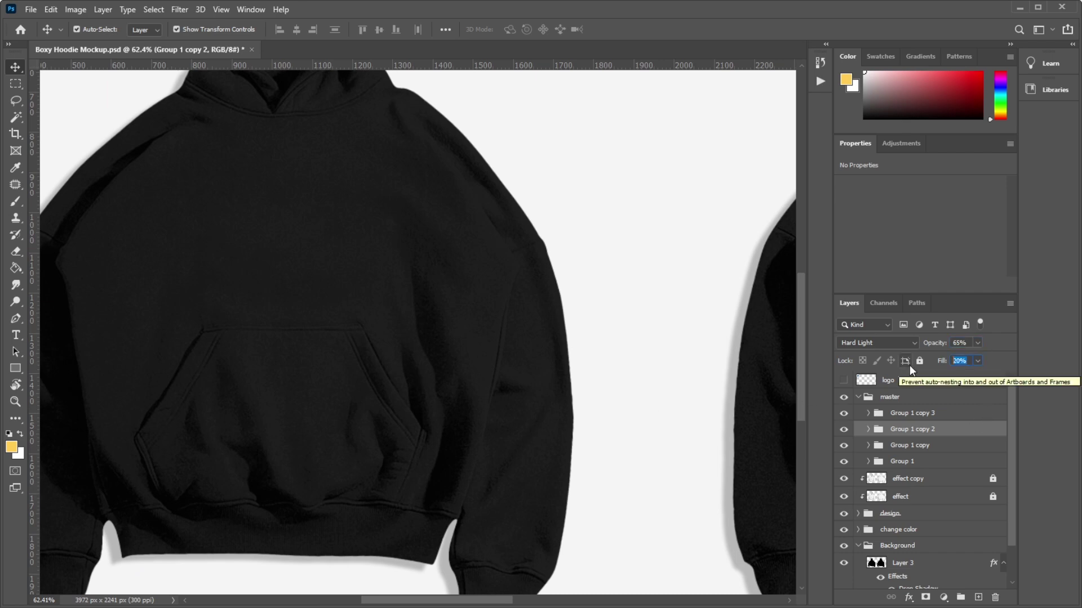
type("15")
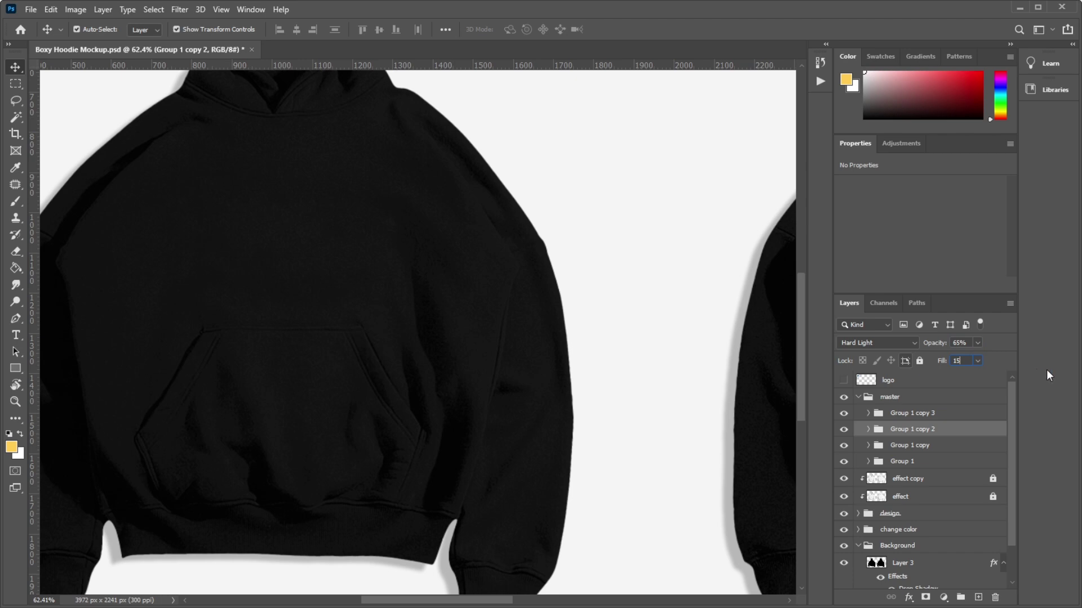
key("Return")
type("1")
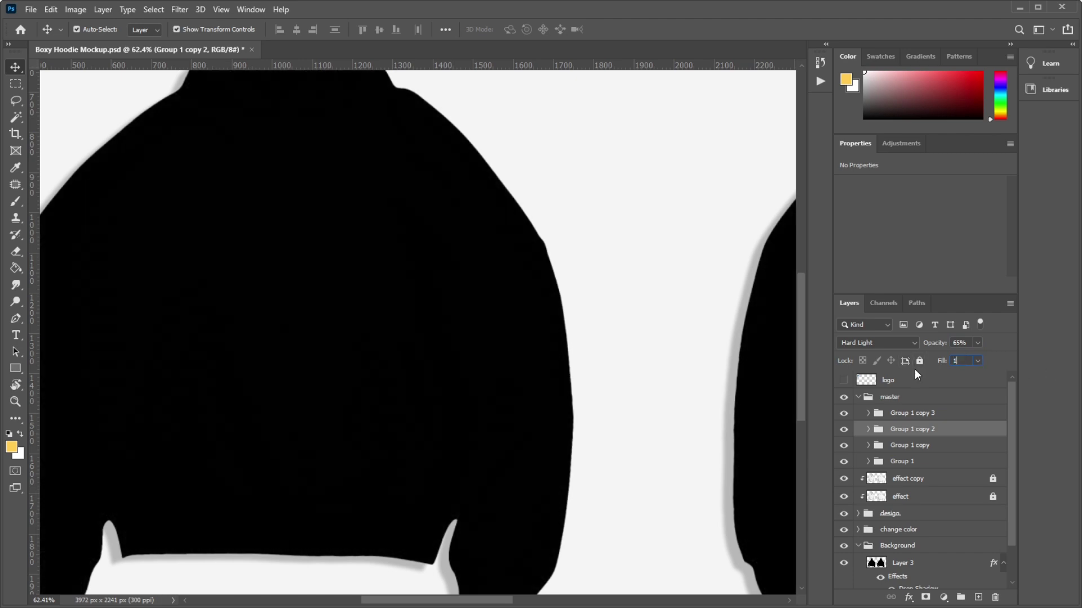
type("0")
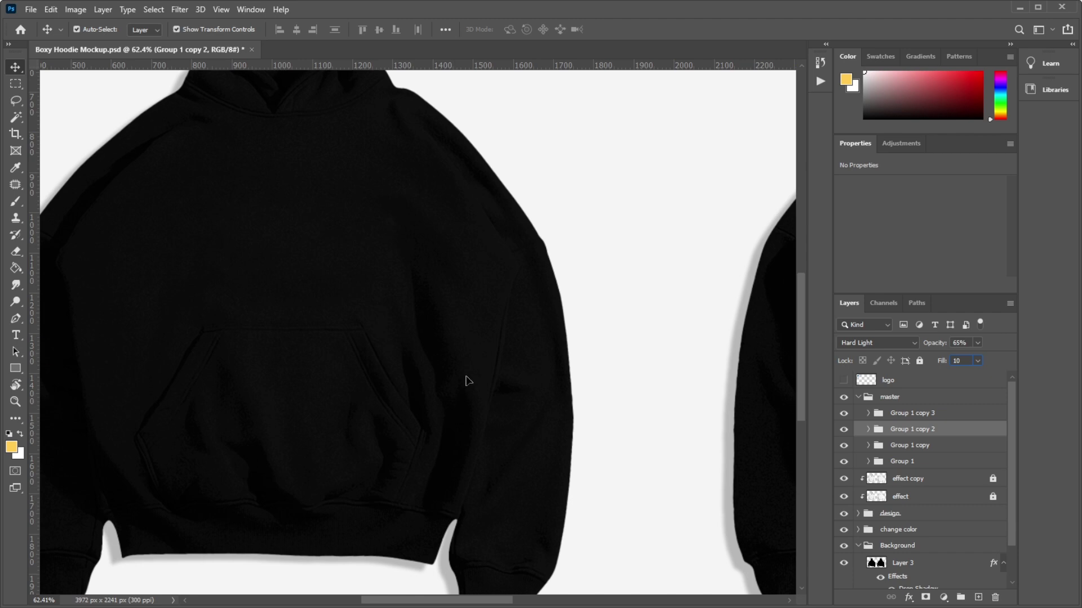
- Compare both hoodies, then restore Group 1 copy 2's fill to 20%
key("ctrl+minus")
key("ctrl+minus")
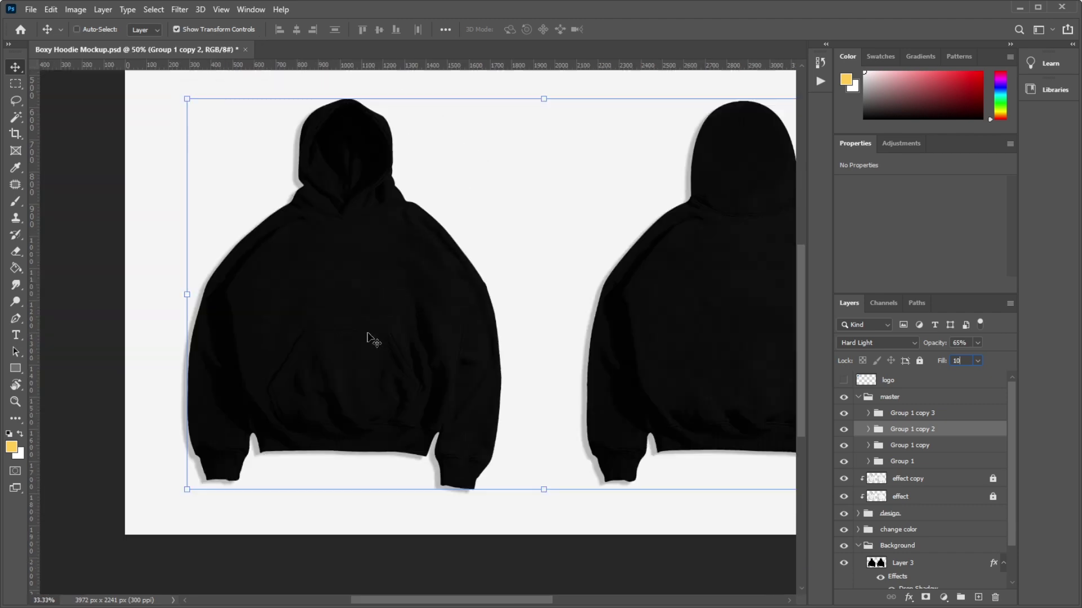
key("ctrl+minus")
key("ctrl+minus")
key("ctrl+minus")
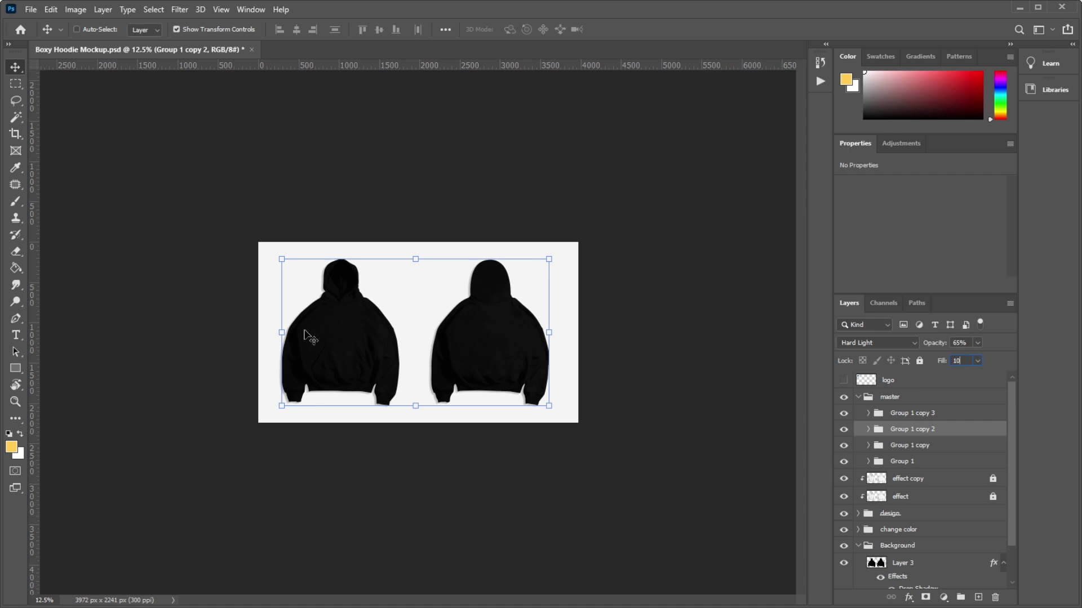
left_click(304, 332, "ctrl")
key("ctrl+plus")
key("ctrl+plus")
key("ctrl+plus")
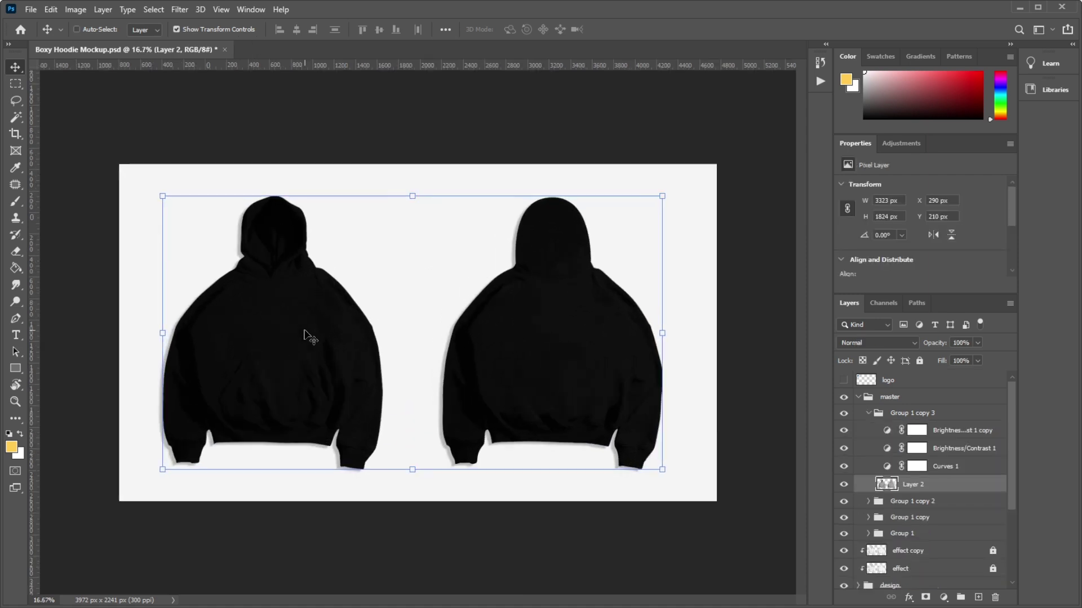
key("ctrl")
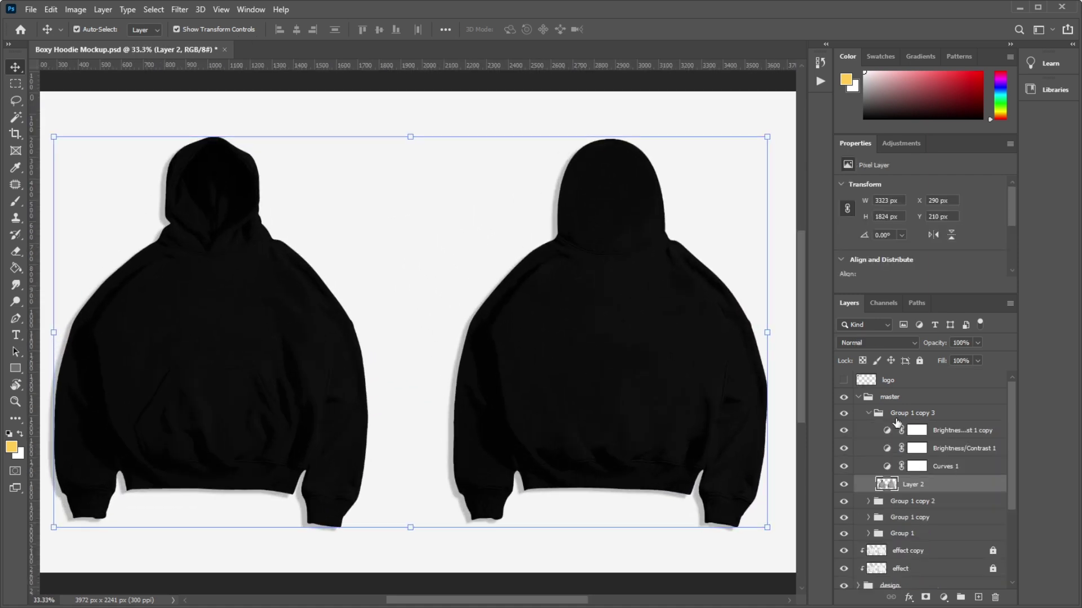
left_click(867, 414)
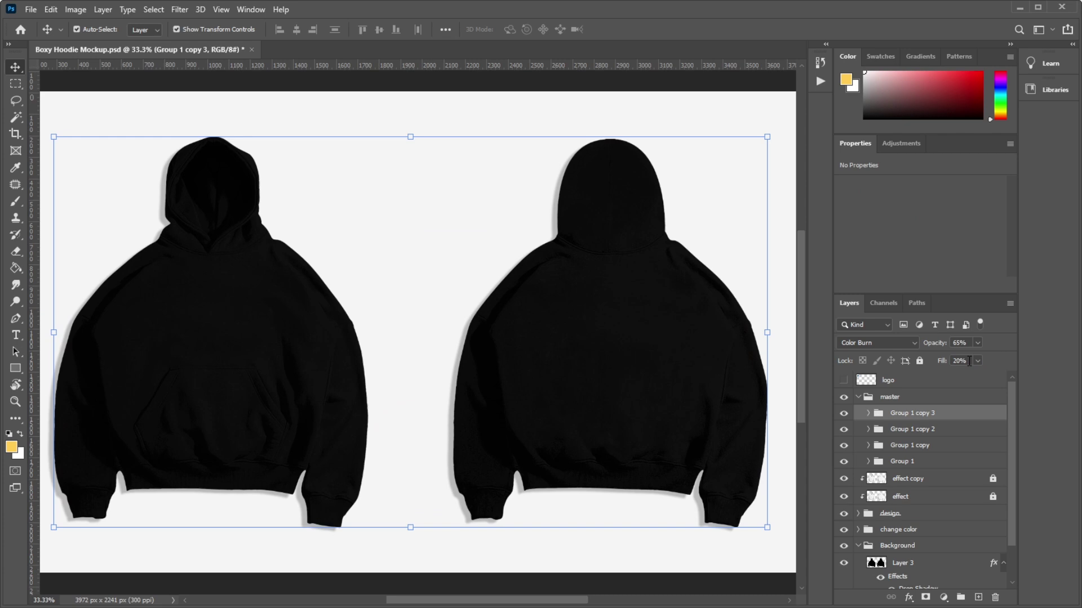
left_click(955, 374)
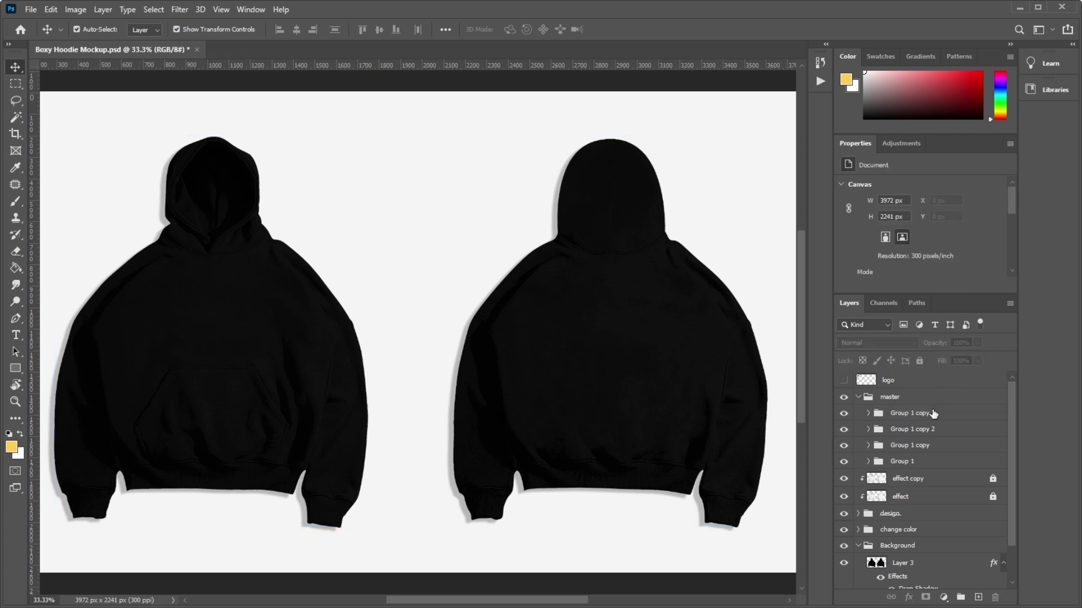
left_click(924, 429)
left_click(964, 361)
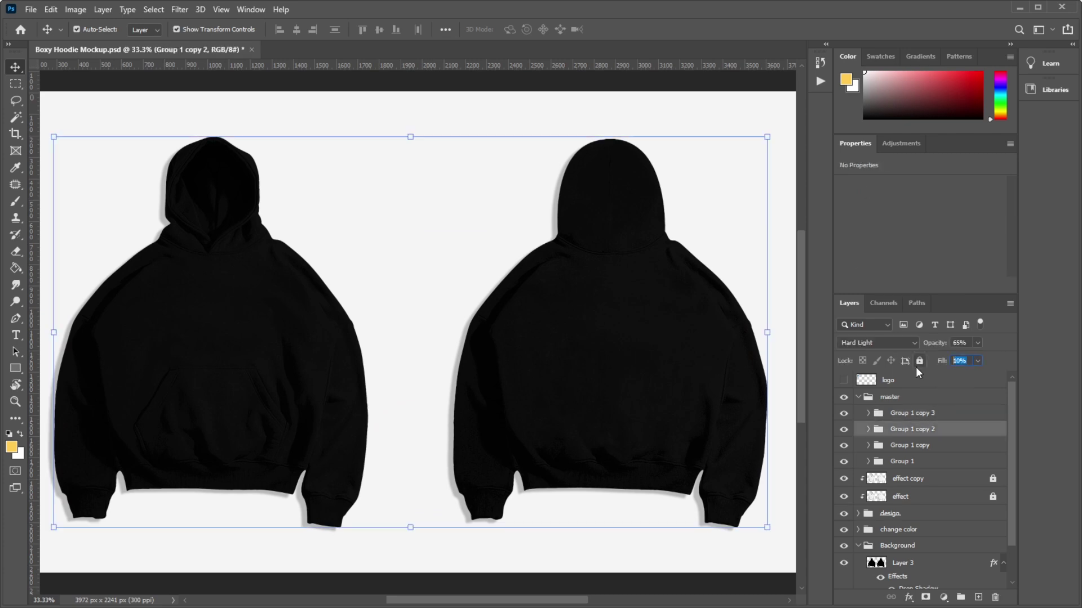
type("20")
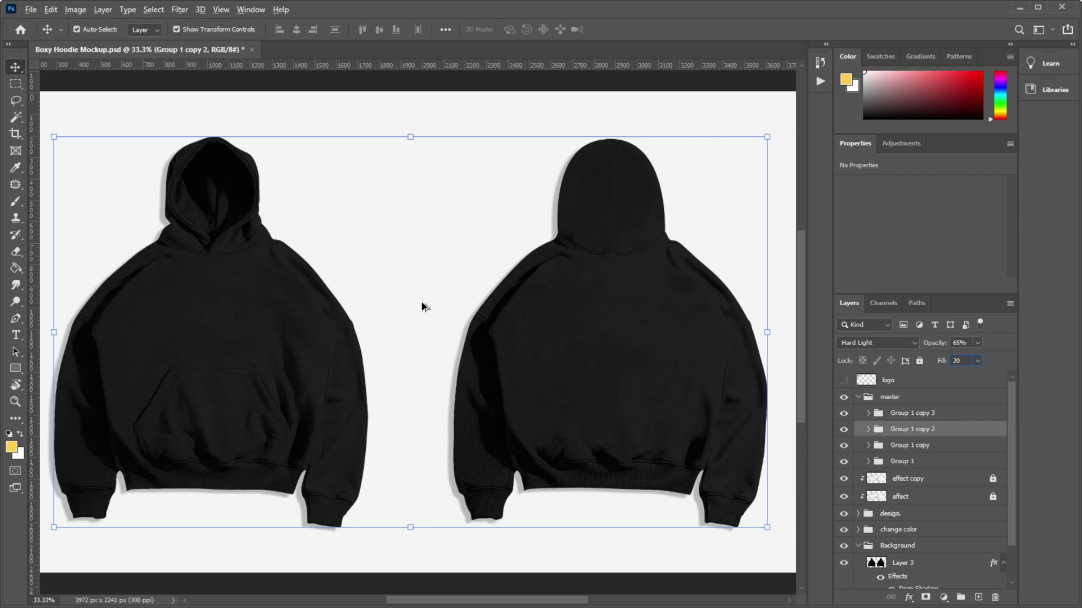
left_click(156, 117)
- Zoom out and fold the master group closed, checking the hoodies' lighter folds and pocket
key("ctrl+minus")
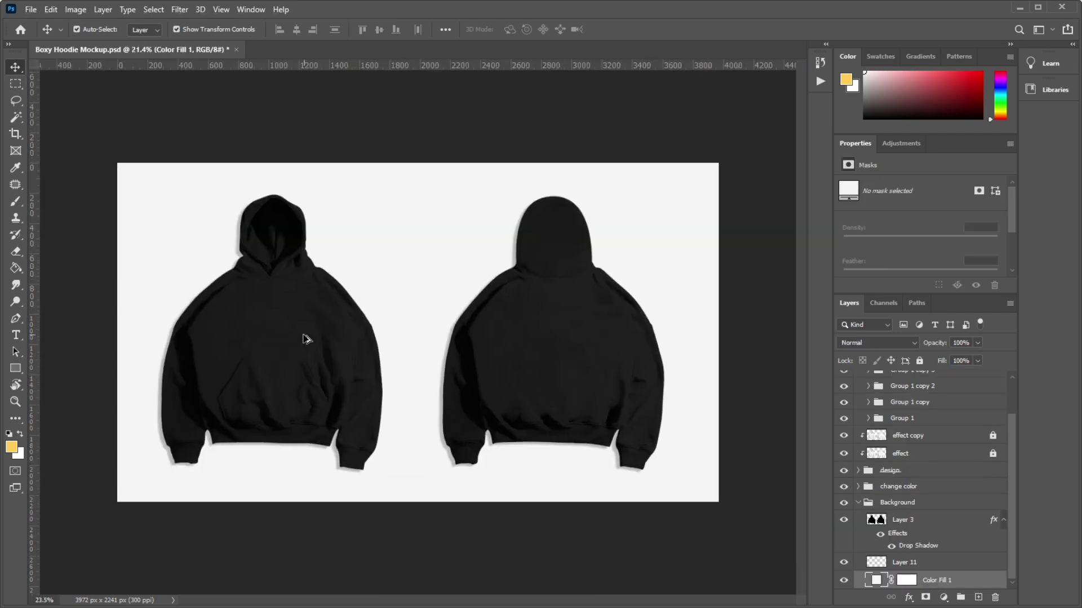
scroll(305, 338, "up", 5)
scroll(890, 419, "up", 2)
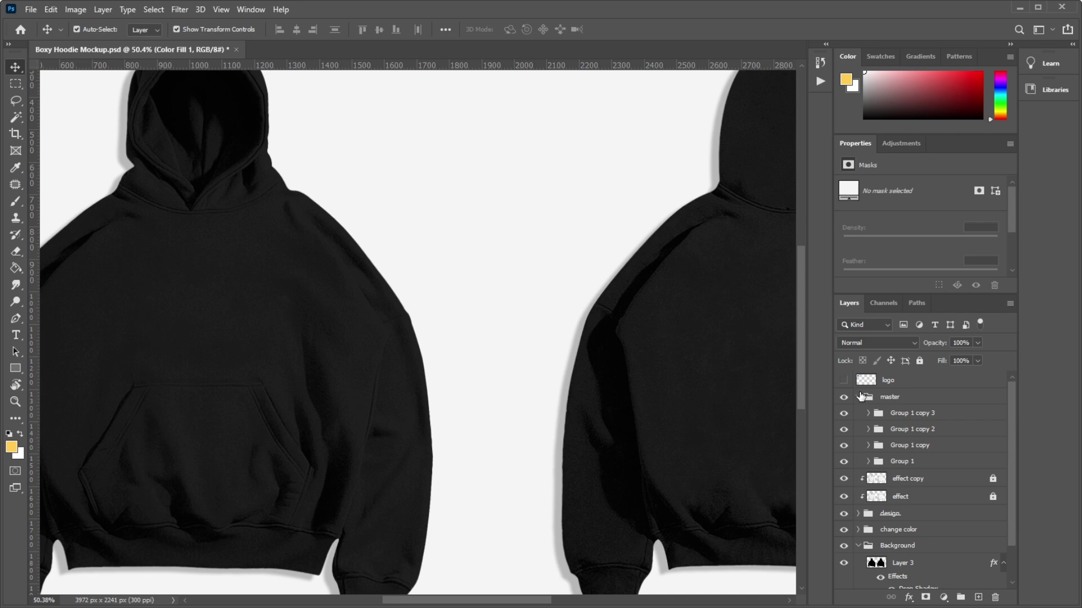
left_click(858, 397)
left_click(859, 398)
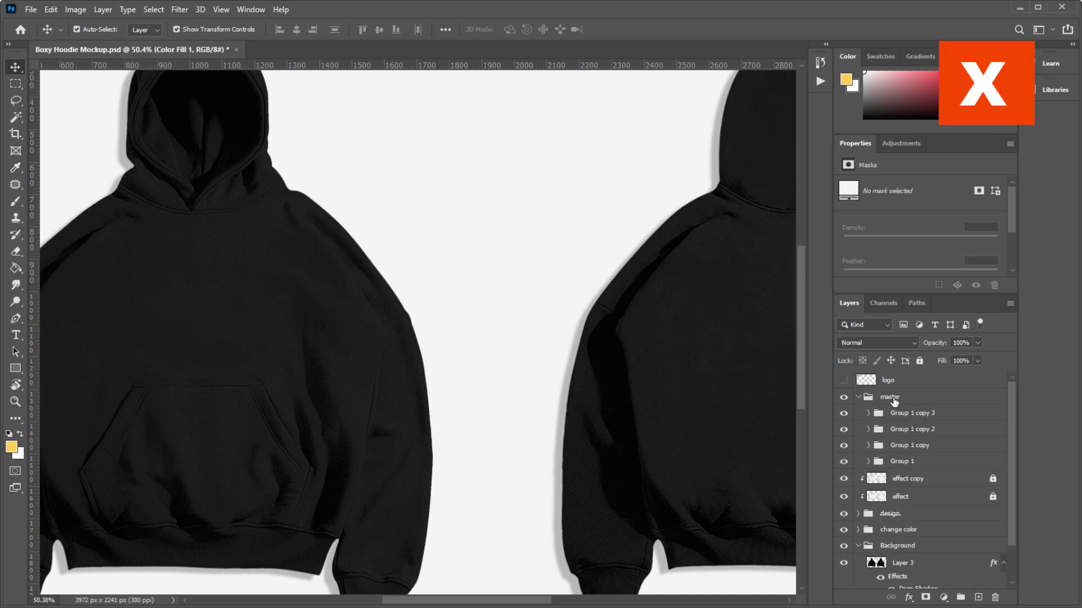
left_click(858, 398)
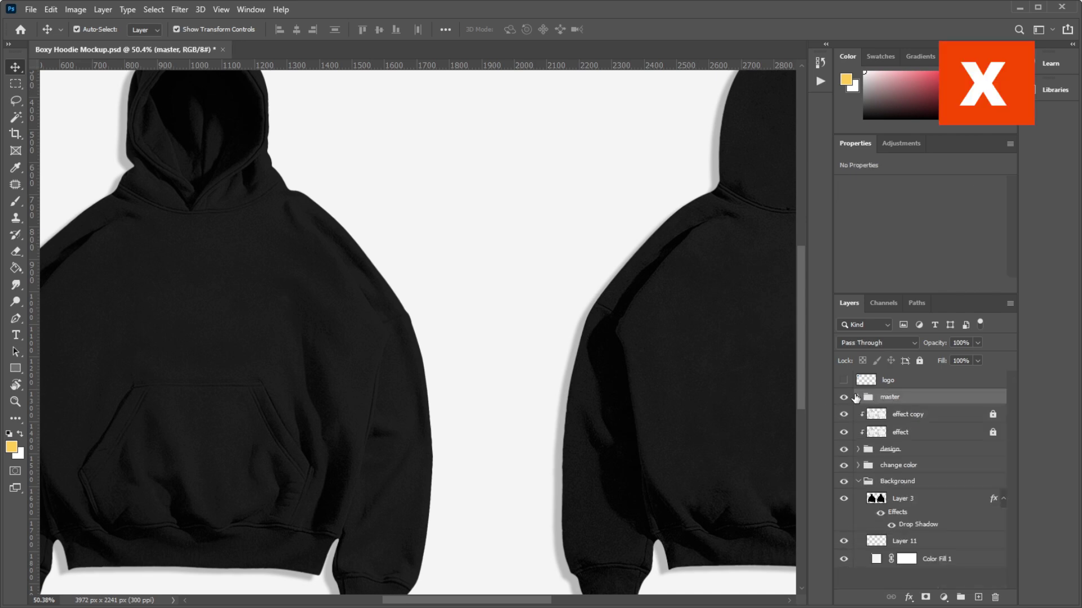
left_click(859, 397)
left_click(858, 398)
left_click(858, 398)
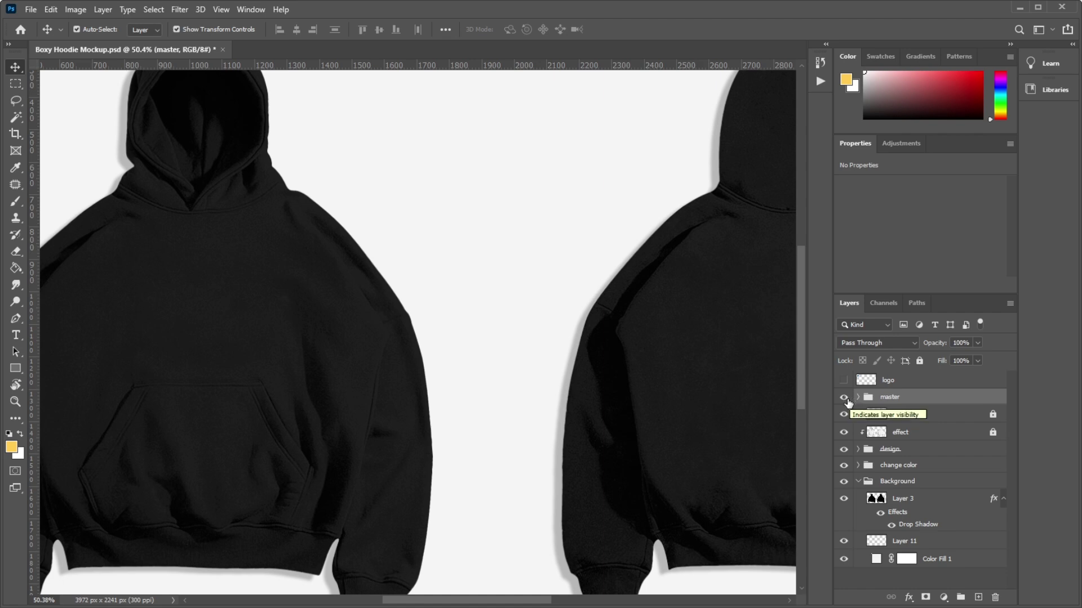
scroll(404, 297, "down", 3)
scroll(176, 304, "up", 5)
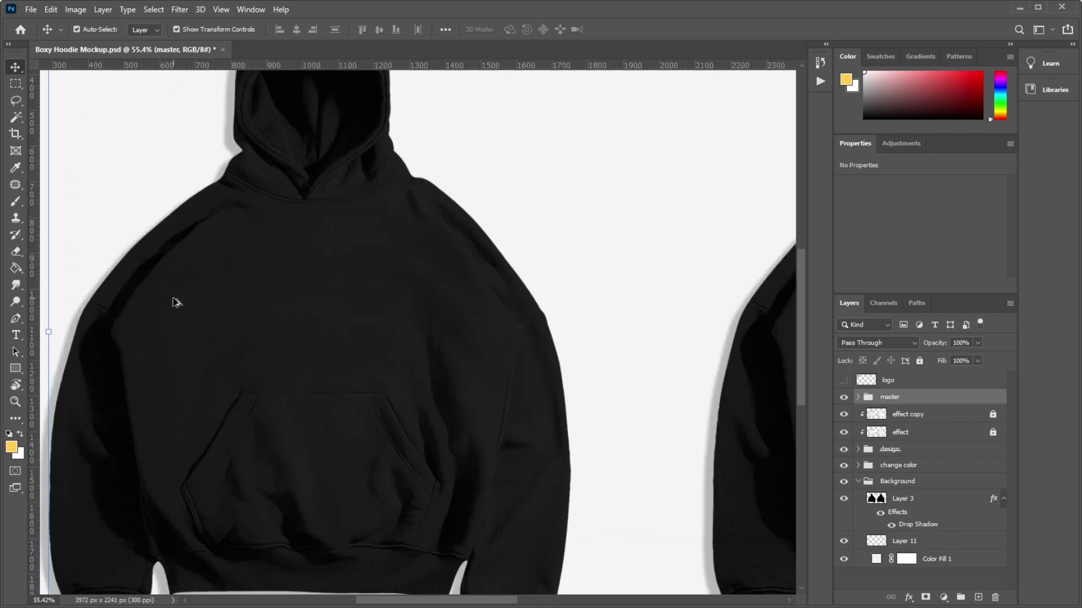
scroll(191, 313, "up", 2)
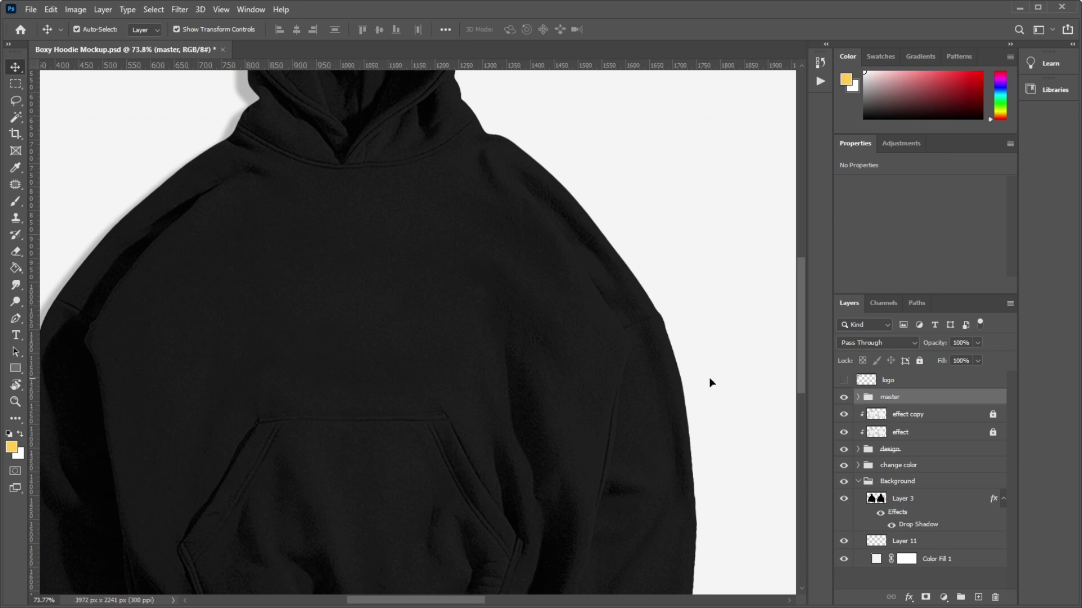
scroll(417, 349, "down", 2)
scroll(403, 330, "down", 2)
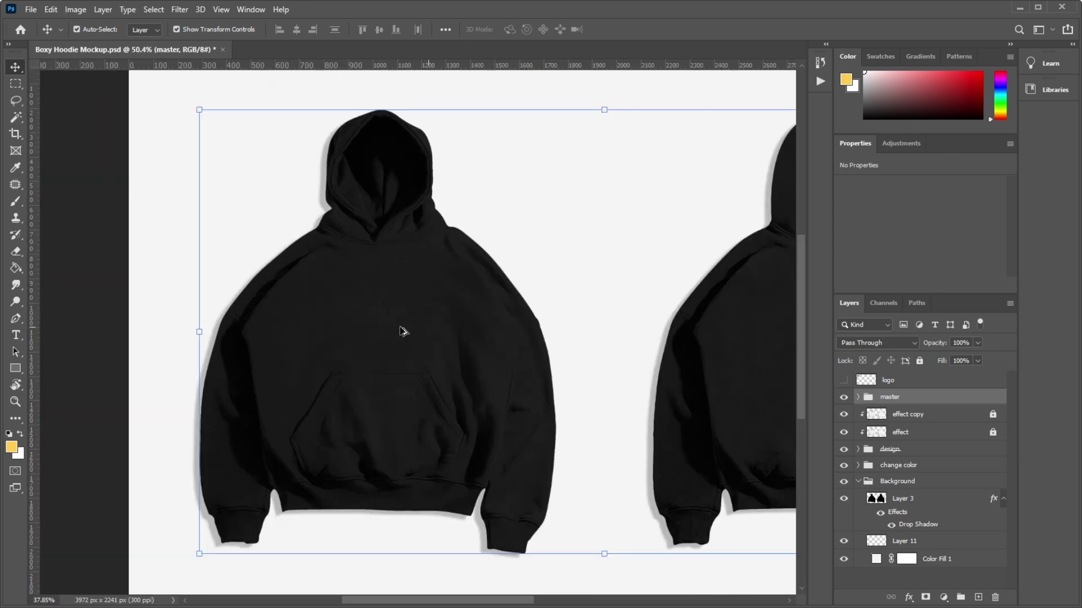
- Compare the effect and effect copy layers by selecting each in turn
left_click(913, 418)
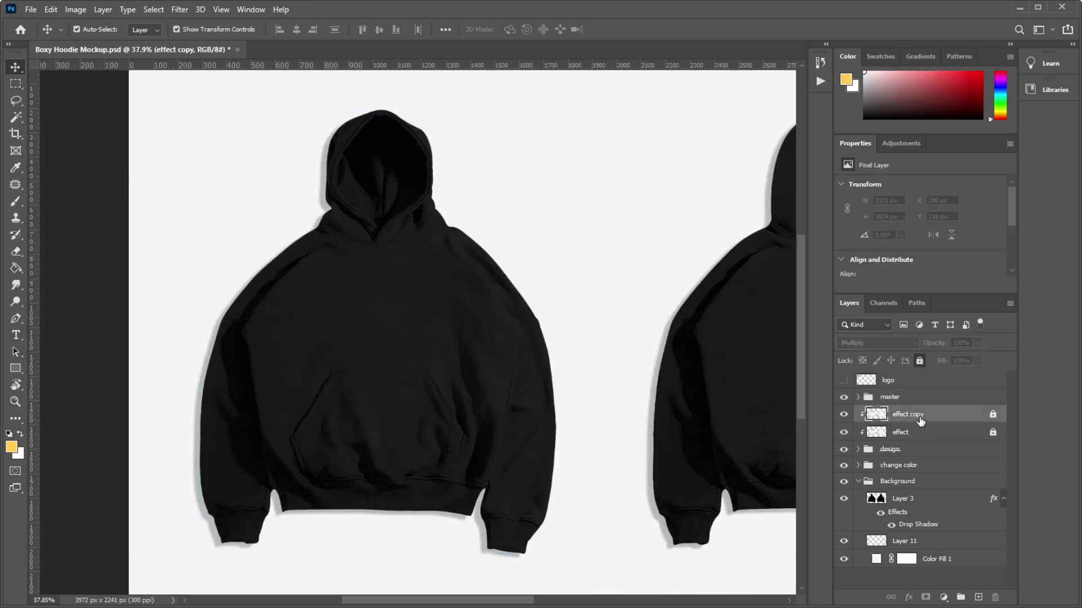
left_click(922, 436)
left_click(922, 415)
left_click(918, 438)
left_click(923, 417)
left_click(924, 437)
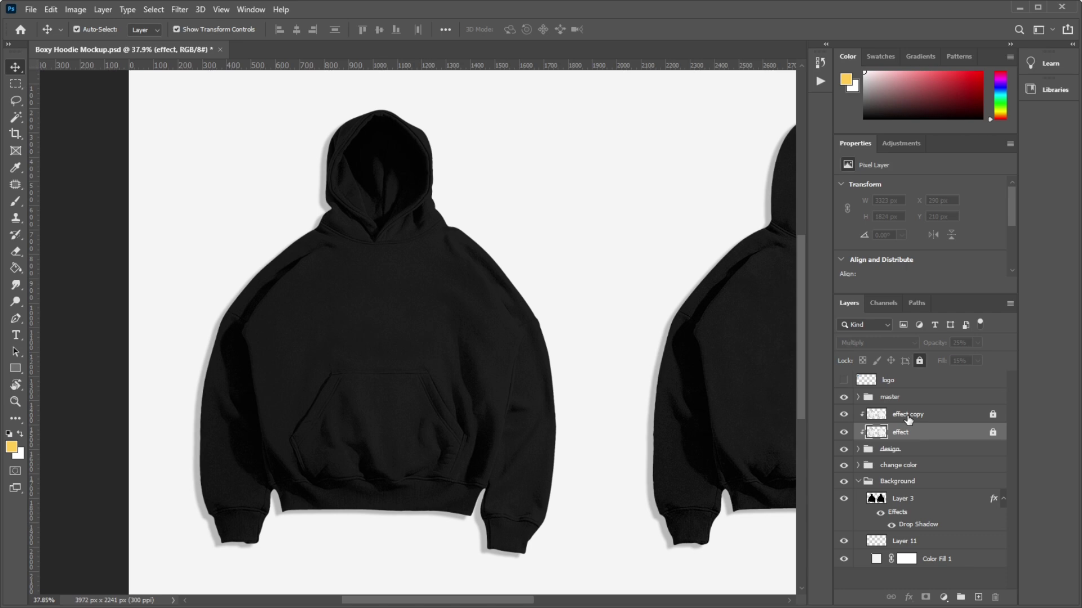
left_click(908, 416)
- Expand the design folder to reveal Layer 10 and select the folder
left_click(858, 450)
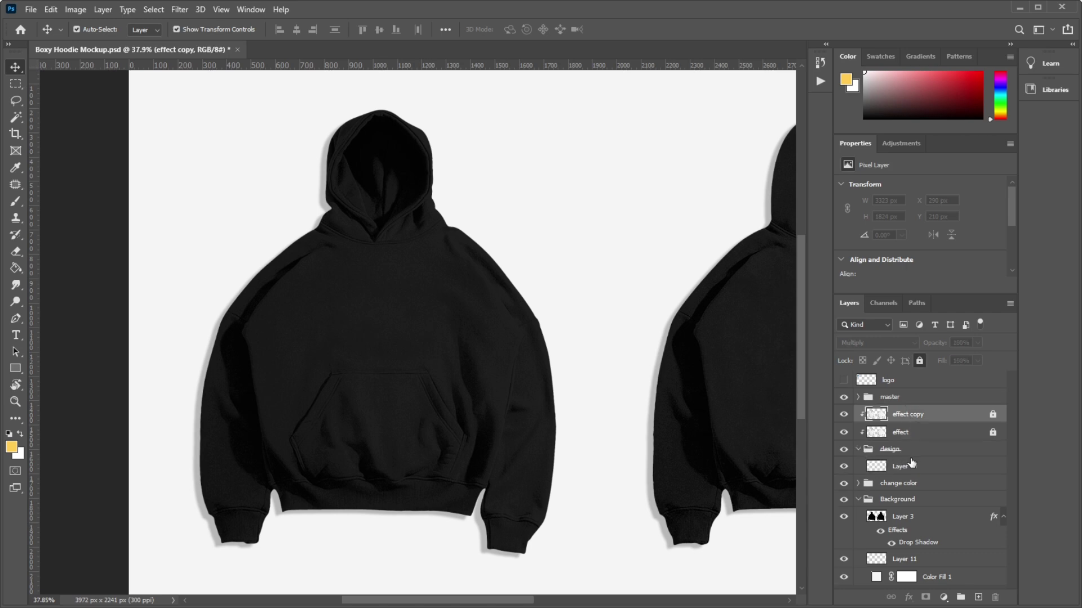
left_click(916, 437)
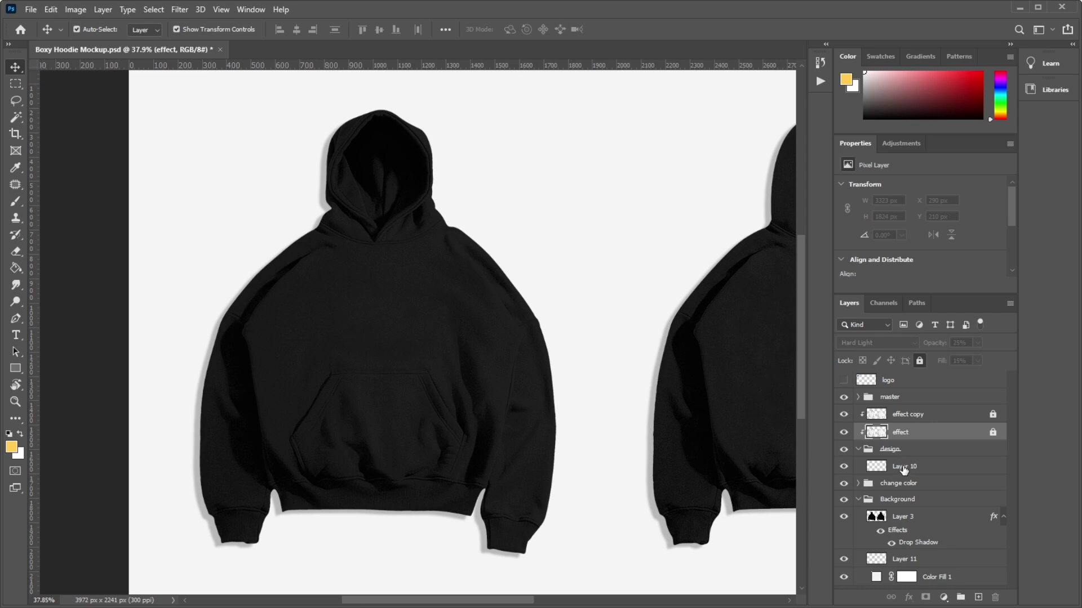
left_click(904, 469)
left_click(895, 450)
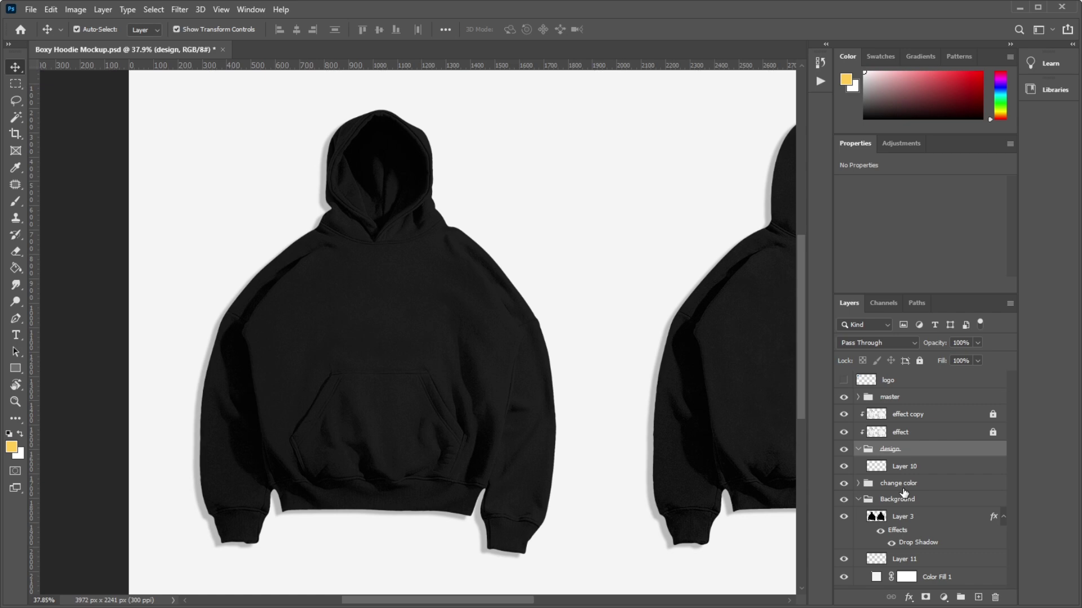
- Collapse the design group and expand the change color group in the Layers panel
left_click(857, 450)
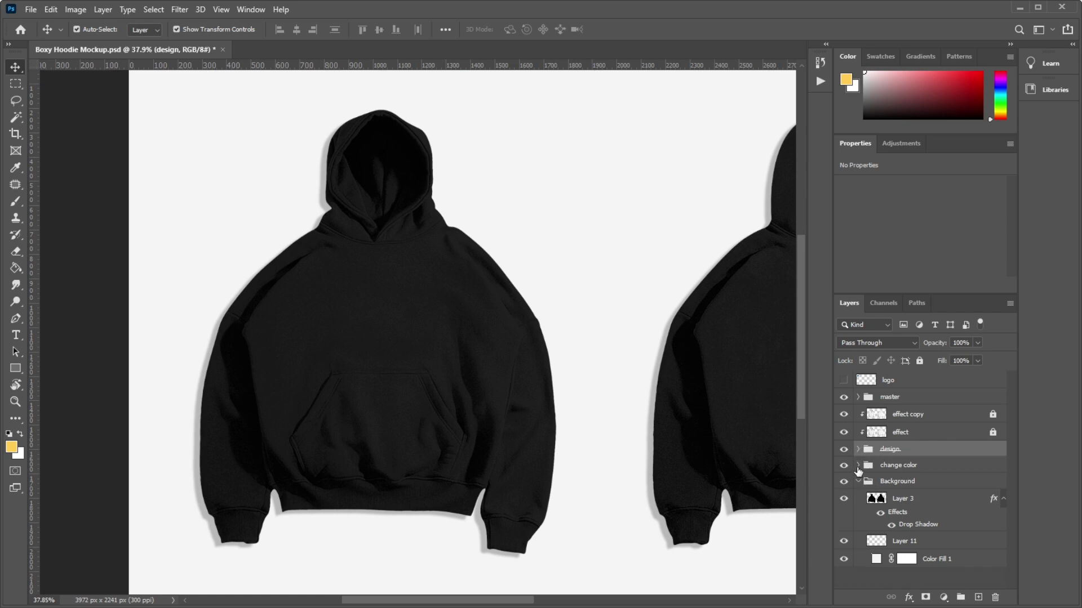
left_click(858, 465)
scroll(282, 205, "down", 2)
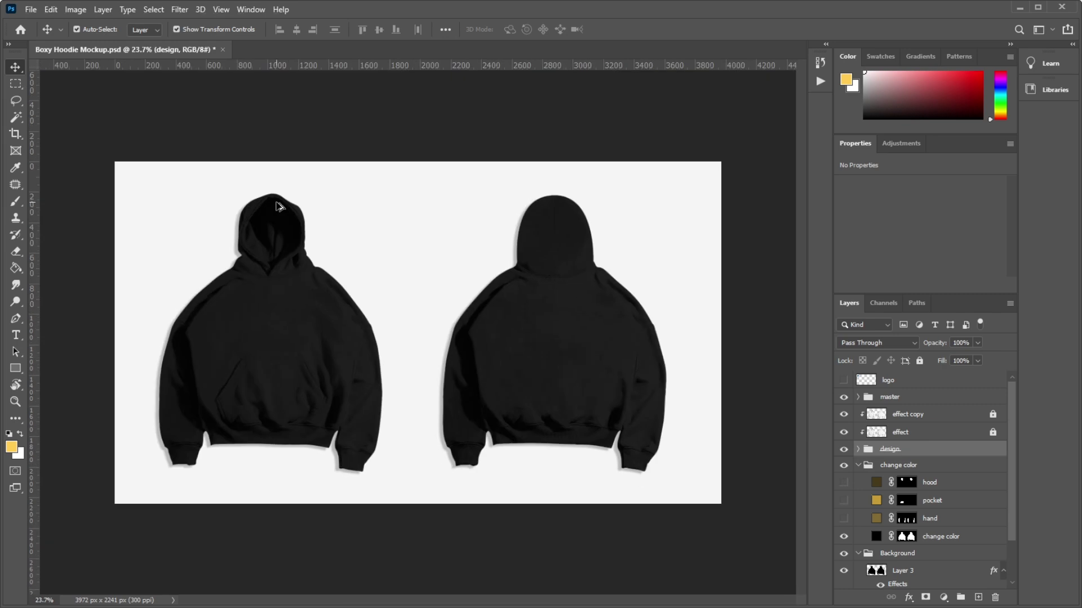
scroll(278, 391, "up", 3)
scroll(246, 385, "up", 2)
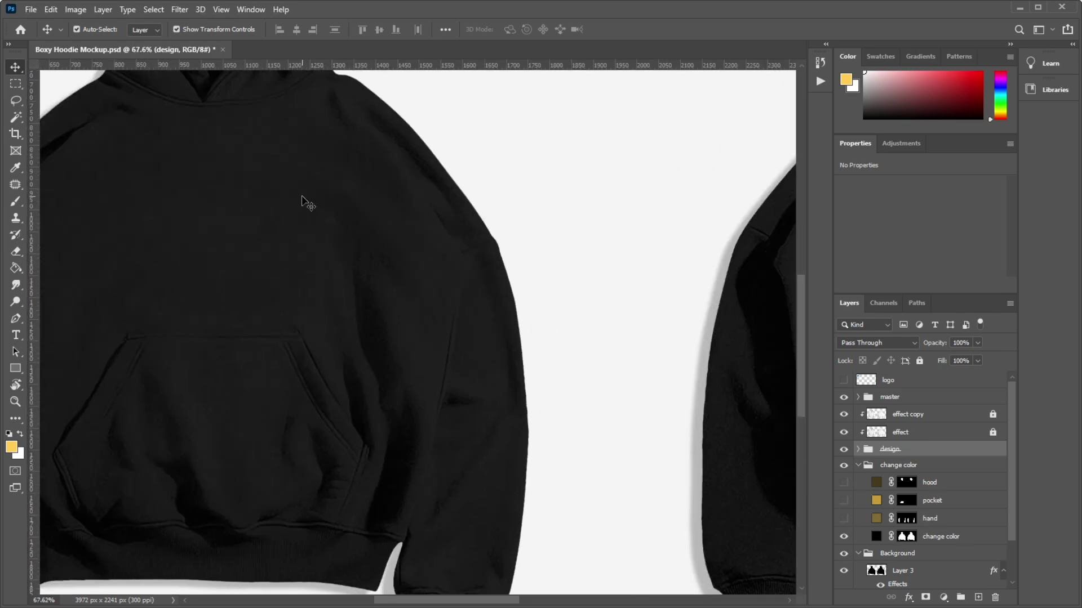
scroll(490, 236, "down", 2)
- Open the Color Picker for the change color fill layer, currently set to black
scroll(394, 282, "up", 2)
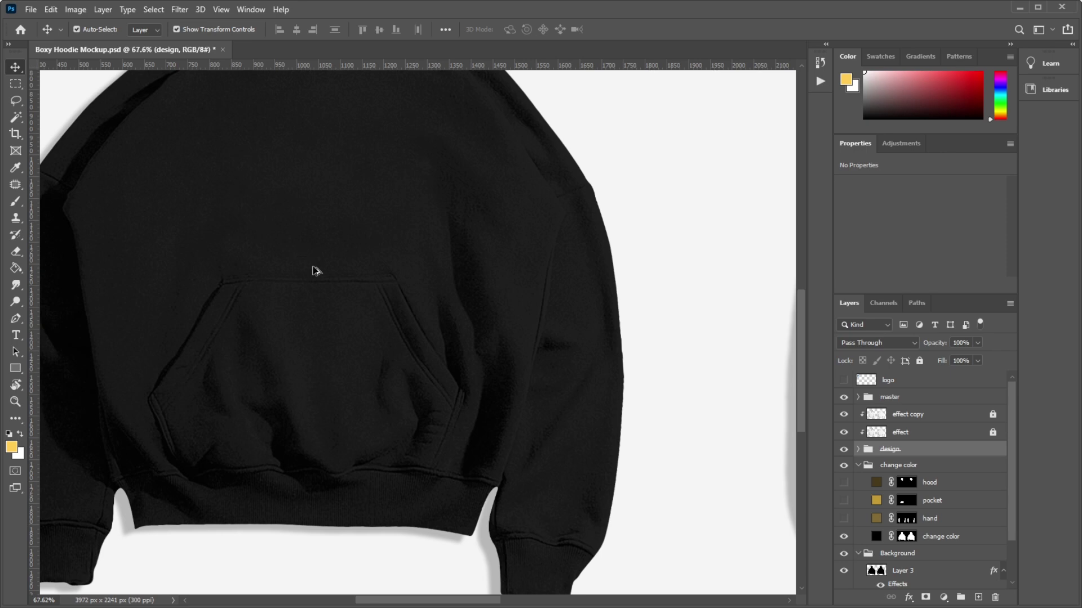
scroll(338, 293, "down", 2)
scroll(294, 236, "up", 2)
scroll(294, 236, "down", 1)
scroll(321, 273, "down", 3)
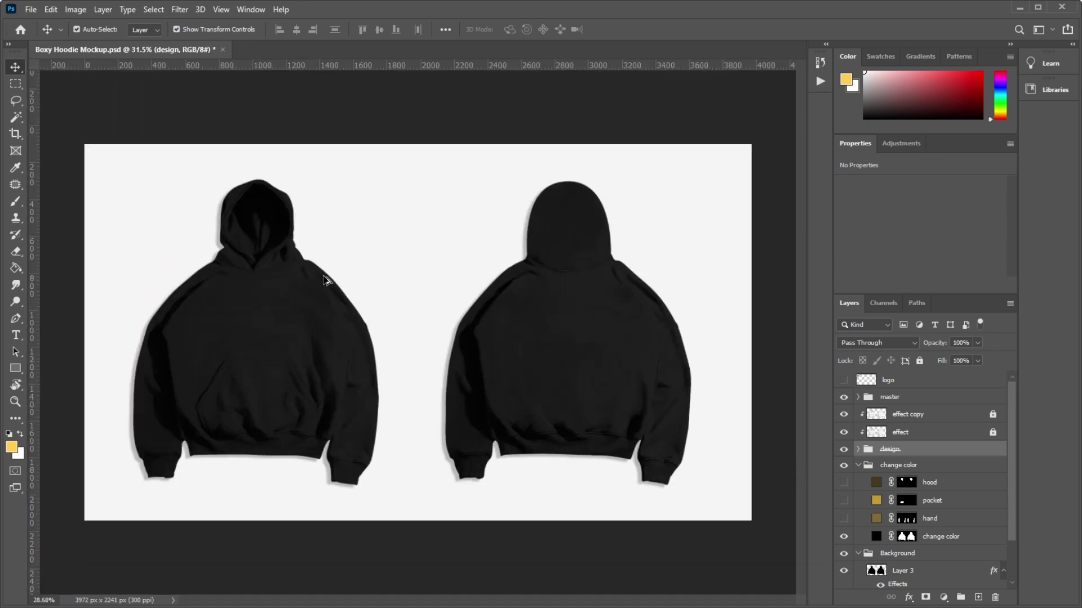
scroll(321, 271, "up", 1)
scroll(341, 266, "up", 2)
scroll(343, 265, "down", 1)
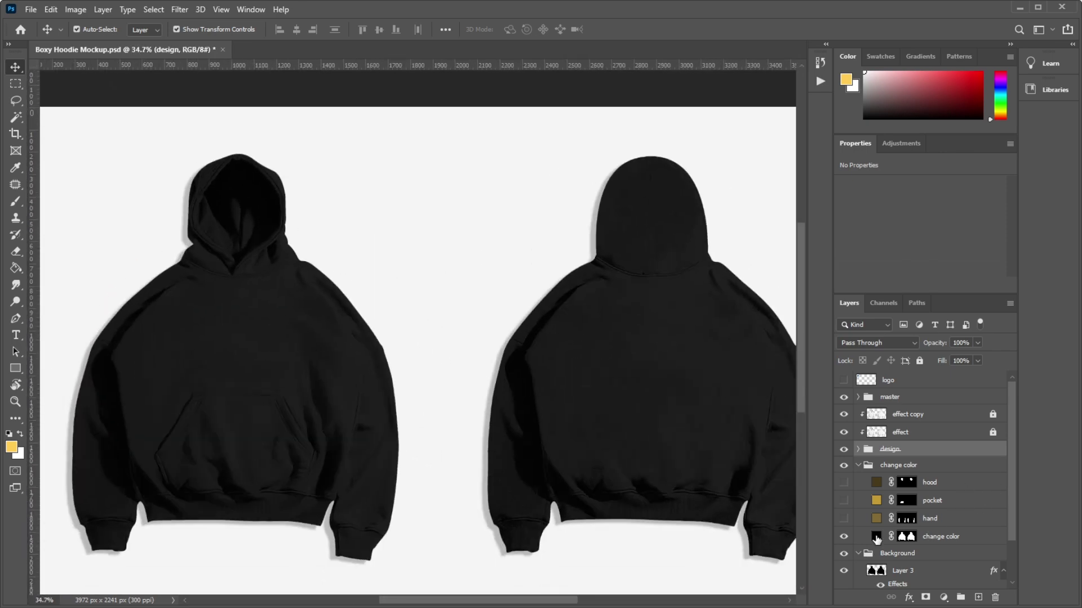
double_click(876, 536)
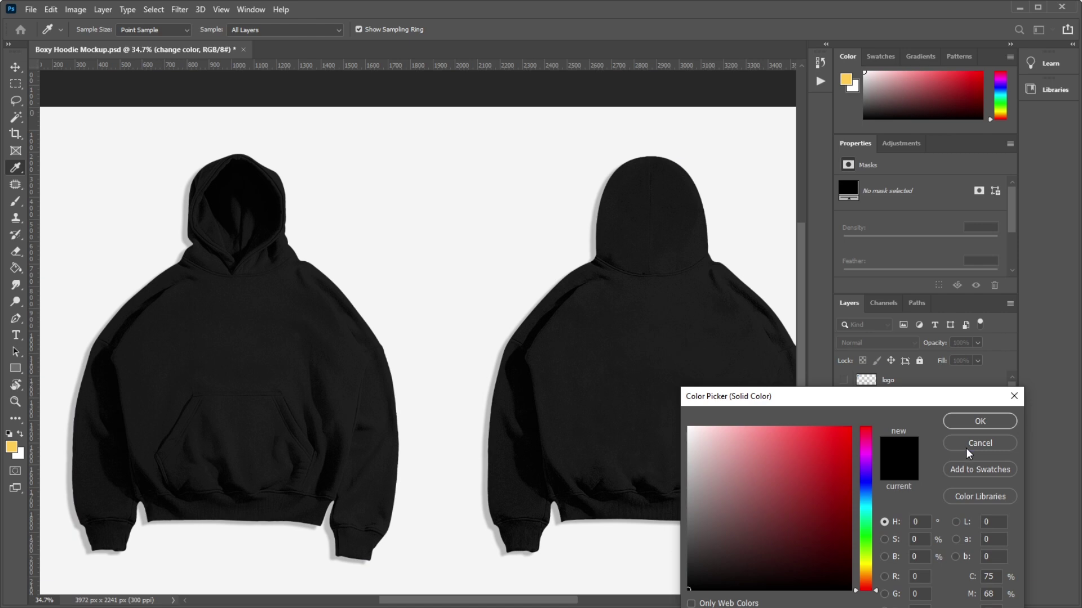
- Preview red and brownish-red hoodie colours, then confirm the change color fill at pure black 000000
left_click(967, 450)
double_click(876, 538)
left_click(806, 480)
left_click_drag(809, 412, 489, 206)
mouse_move(426, 317)
left_mouse_down()
mouse_move(480, 355)
mouse_move(482, 244)
mouse_move(507, 289)
mouse_move(397, 330)
mouse_move(490, 314)
mouse_move(478, 246)
mouse_move(495, 310)
mouse_move(425, 355)
mouse_move(501, 347)
mouse_move(475, 281)
mouse_move(495, 319)
mouse_move(415, 306)
mouse_move(490, 367)
mouse_move(459, 367)
mouse_move(374, 313)
mouse_move(354, 383)
mouse_move(446, 362)
mouse_move(348, 396)
mouse_move(251, 365)
mouse_move(263, 402)
left_mouse_up()
left_click_drag(395, 399, 369, 394)
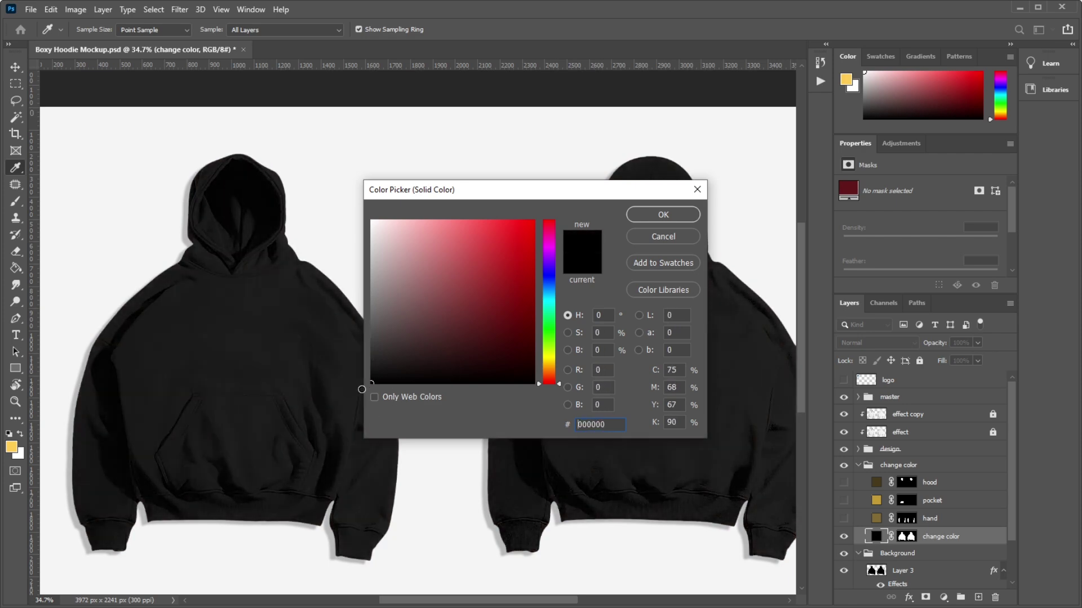
left_click(663, 215)
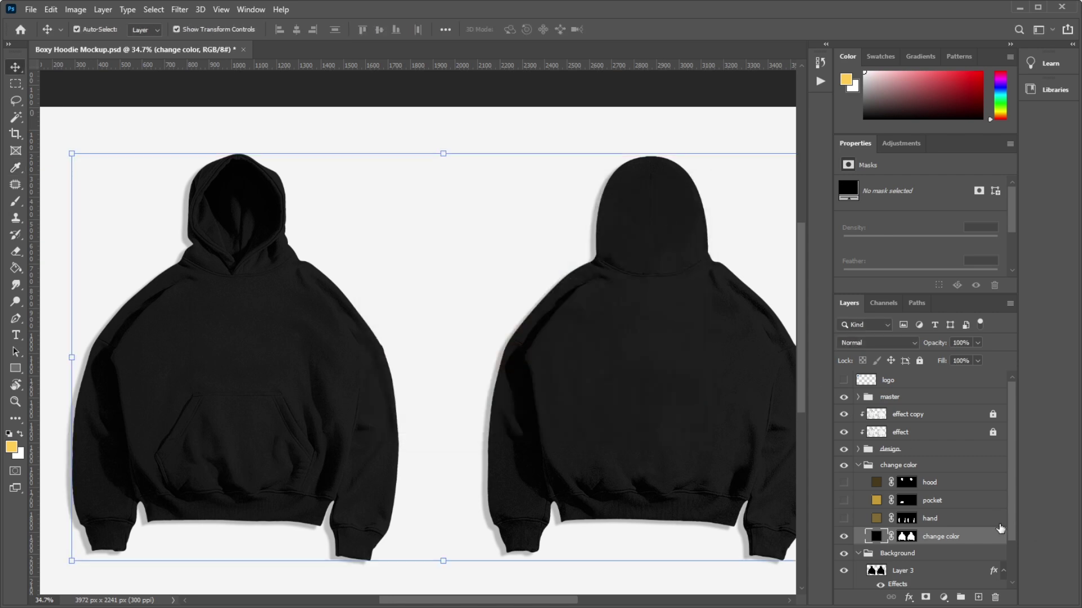
- Reveal the olive hood, yellow pocket and tan sleeve colour layers on the hoodies
left_click(938, 484)
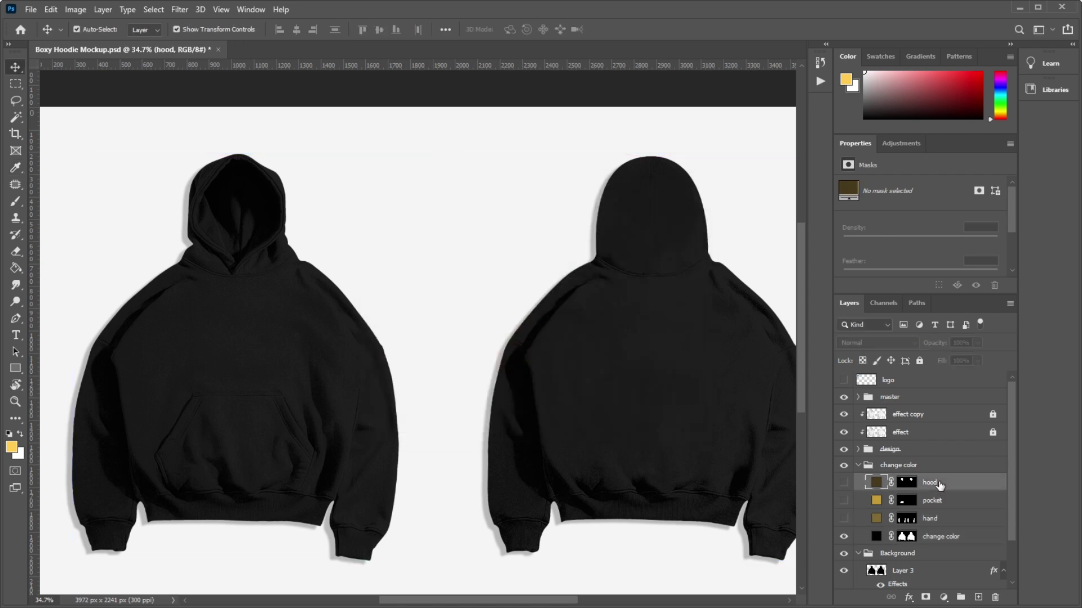
left_click(843, 482)
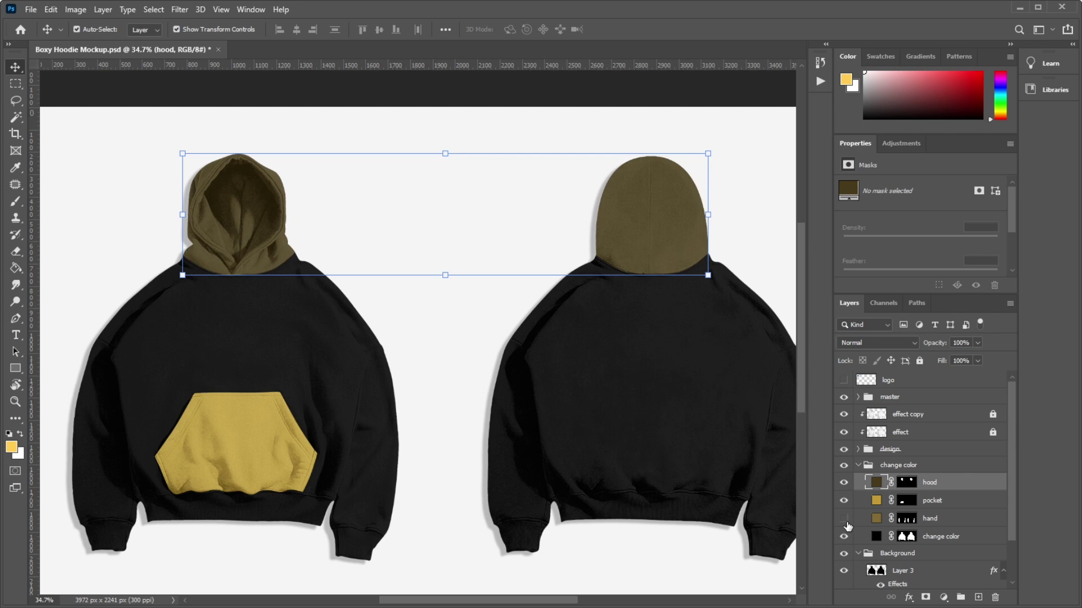
left_click(844, 518)
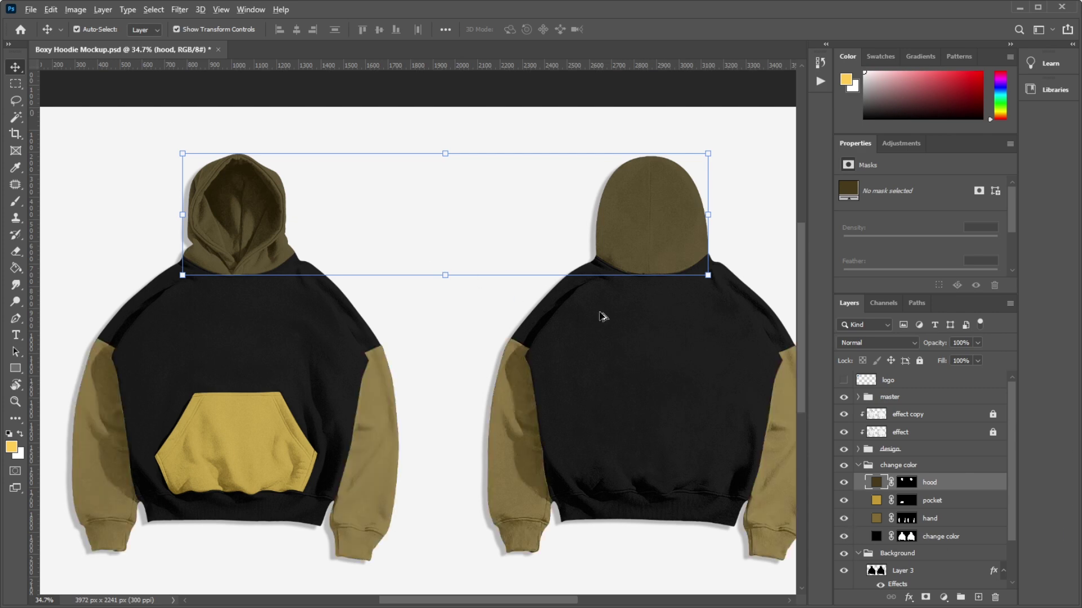
scroll(603, 314, "down", 2)
scroll(175, 261, "up", 5)
scroll(414, 262, "up", 2)
scroll(416, 263, "down", 2)
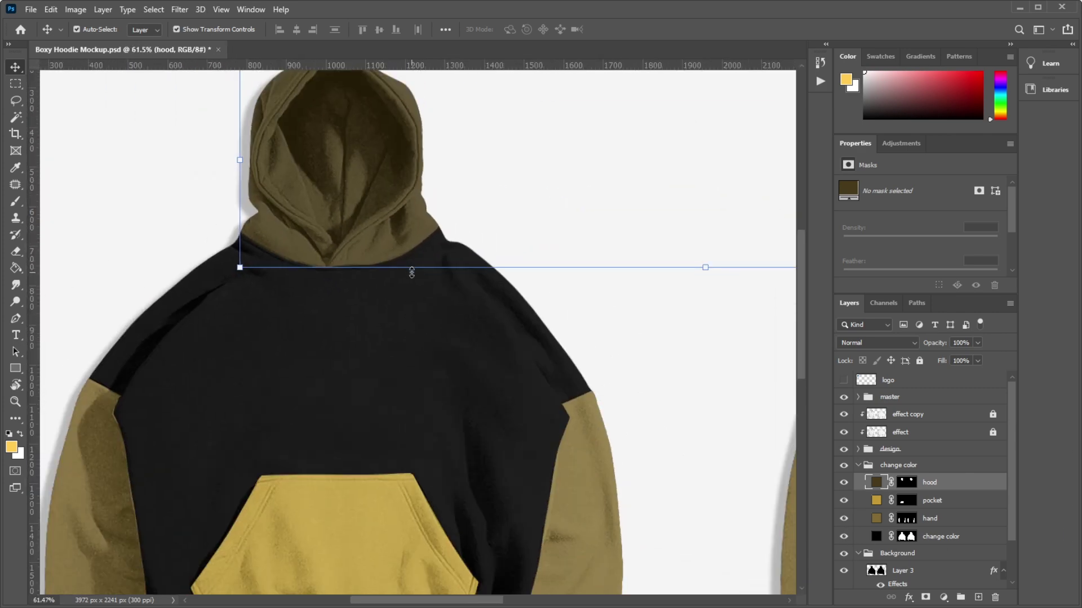
scroll(412, 269, "down", 3)
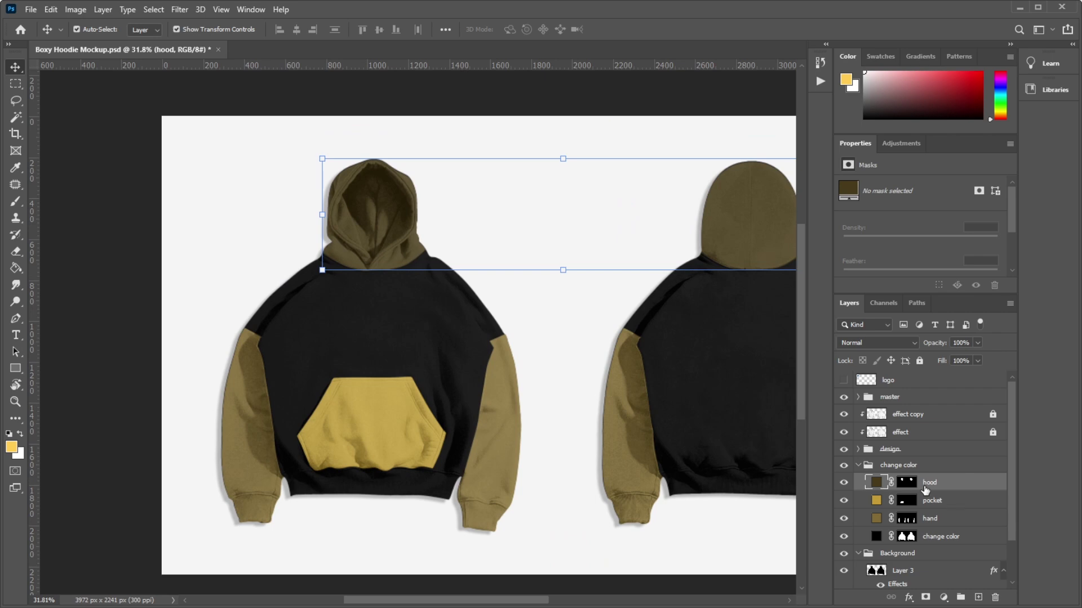
- Hide the colour layers, then preview the olive hood and yellow pocket colours individually
left_click(844, 482)
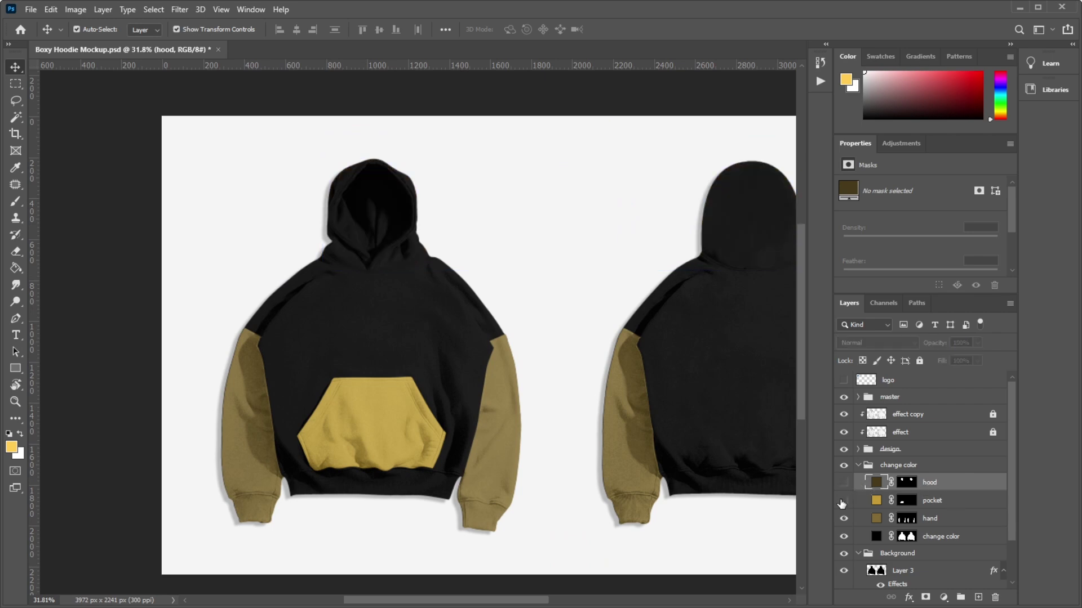
left_click(843, 518)
left_click(844, 482, "alt")
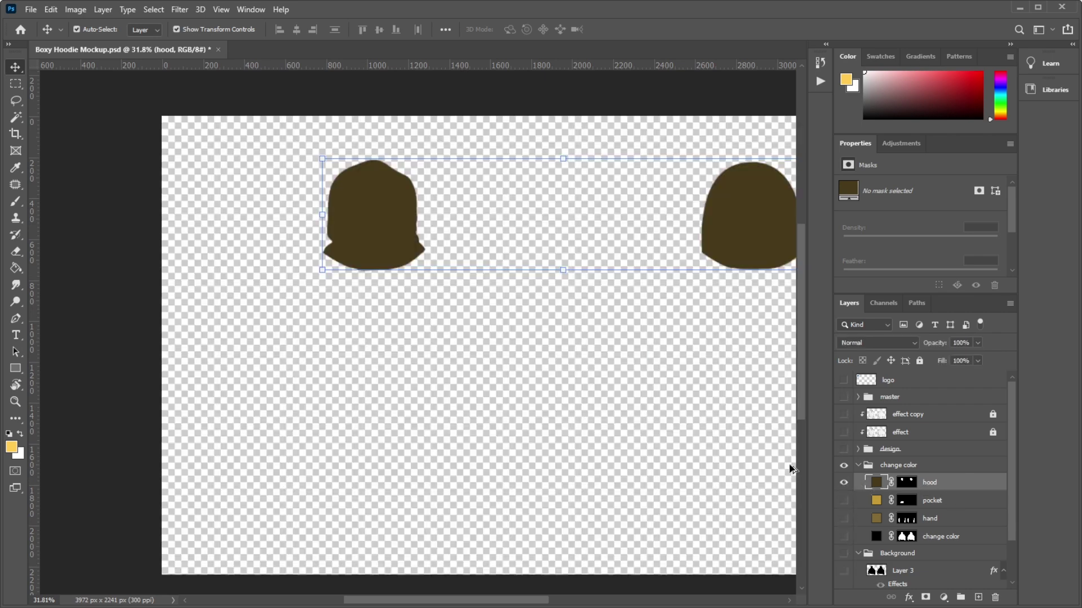
left_click(844, 482, "alt")
scroll(376, 215, "up", 3)
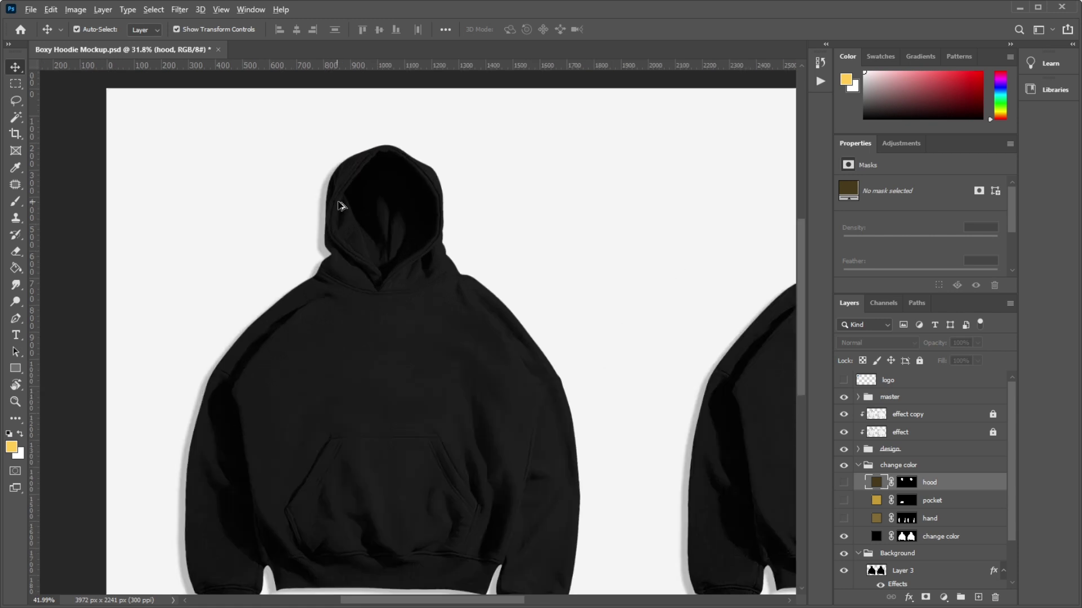
left_click(843, 482)
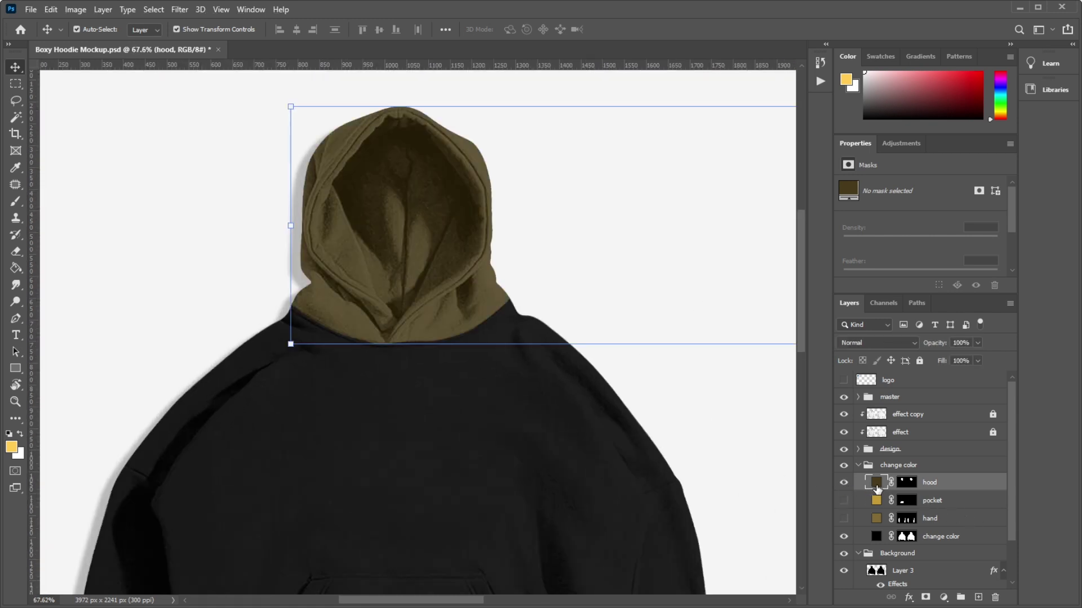
left_click(843, 500)
left_click(843, 482)
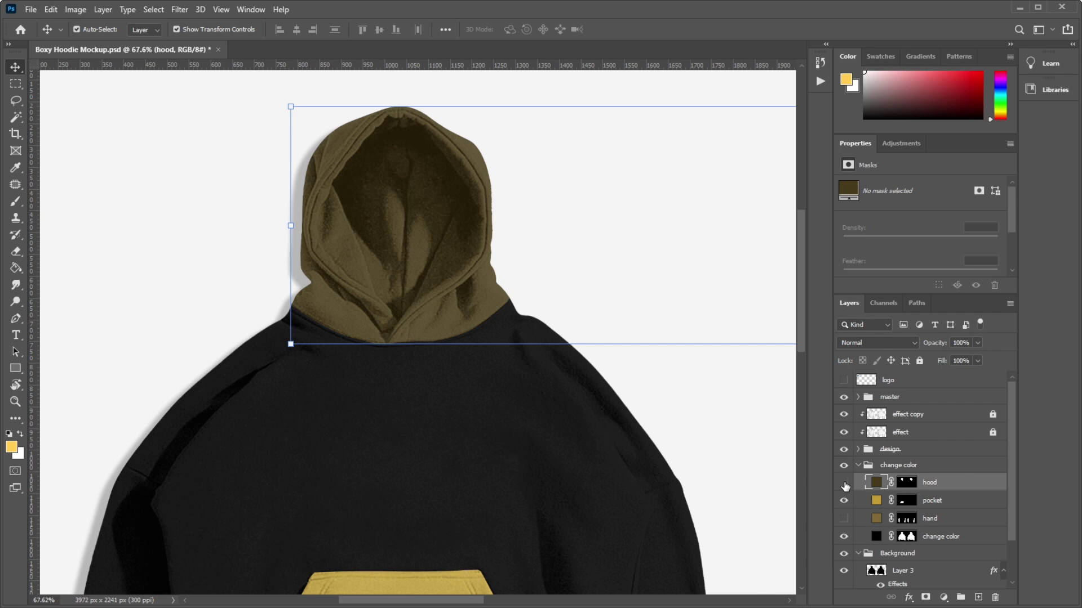
scroll(445, 496, "down", 3)
scroll(314, 374, "down", 2)
scroll(145, 410, "up", 2)
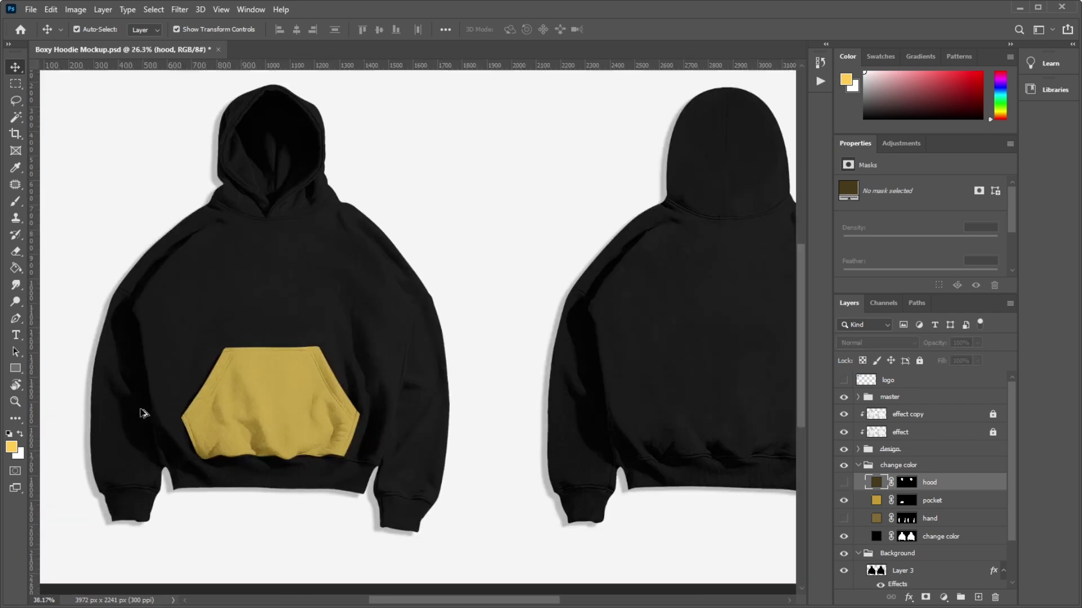
scroll(183, 425, "up", 3)
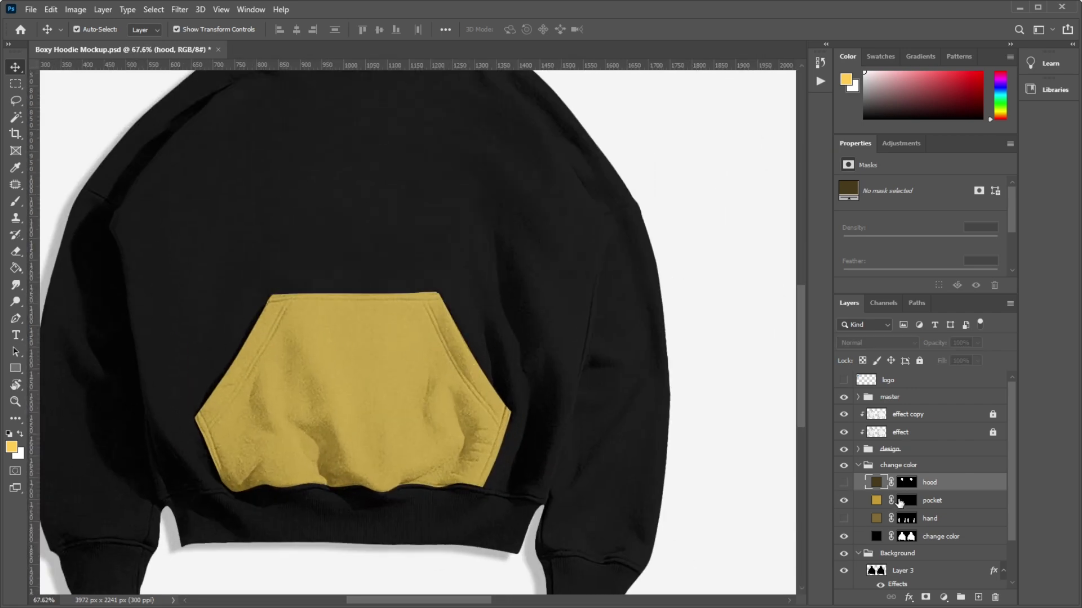
- Preview the tan sleeve colour on its own with the hand layer selected
left_click(843, 501)
left_click(843, 518)
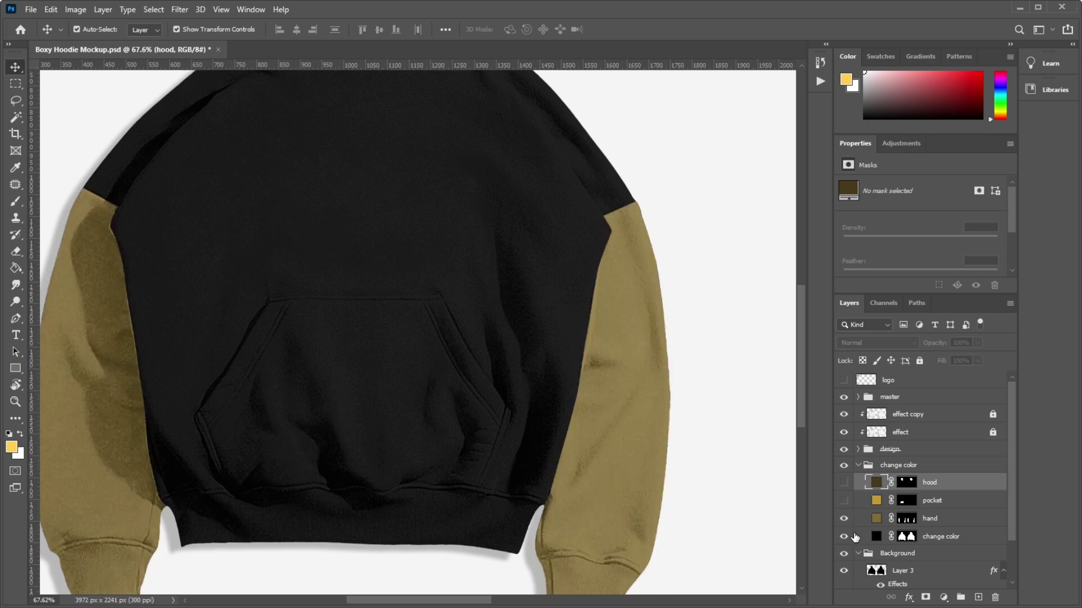
scroll(360, 290, "down", 2)
scroll(225, 323, "up", 2)
scroll(225, 323, "down", 2)
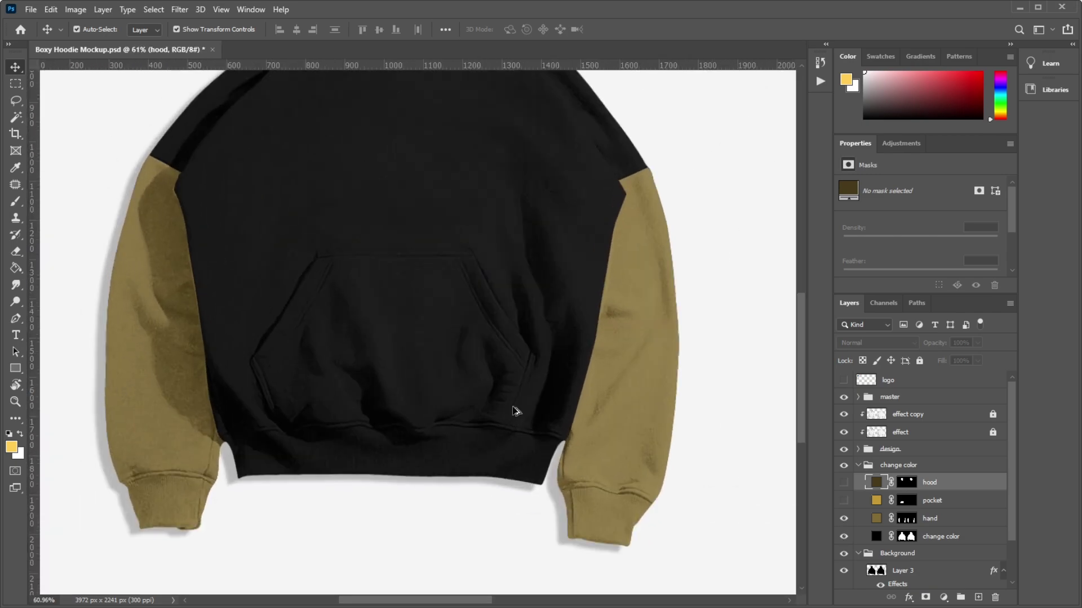
left_click(930, 518)
scroll(169, 234, "up", 1)
scroll(181, 236, "down", 1)
scroll(243, 309, "up", 1)
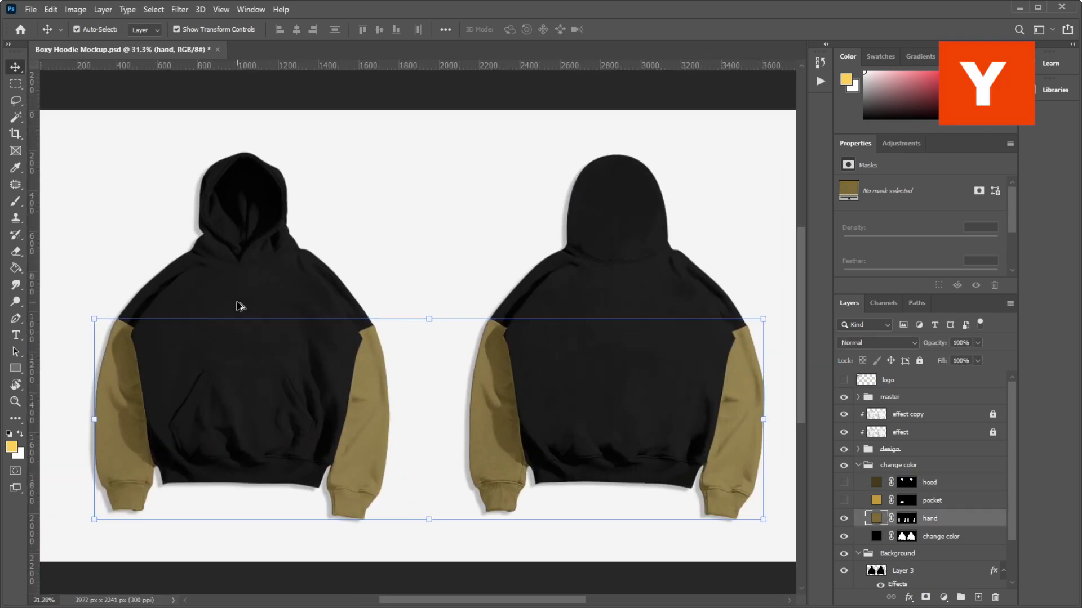
scroll(194, 317, "up", 1)
scroll(339, 267, "down", 1)
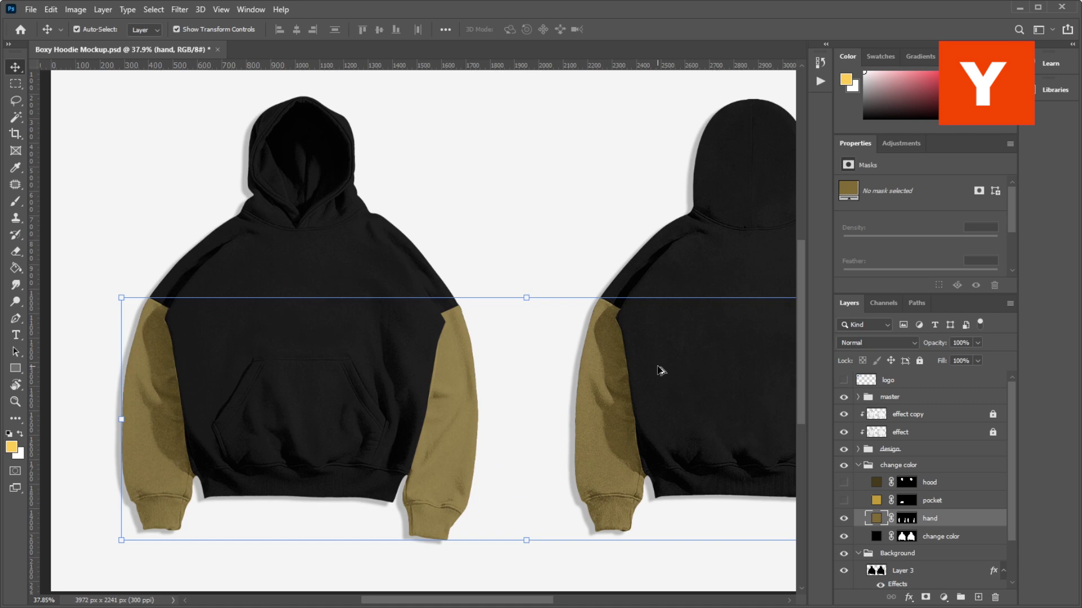
- Hide the tan sleeve colour and collapse the change color group
left_click(843, 519)
left_click(945, 485)
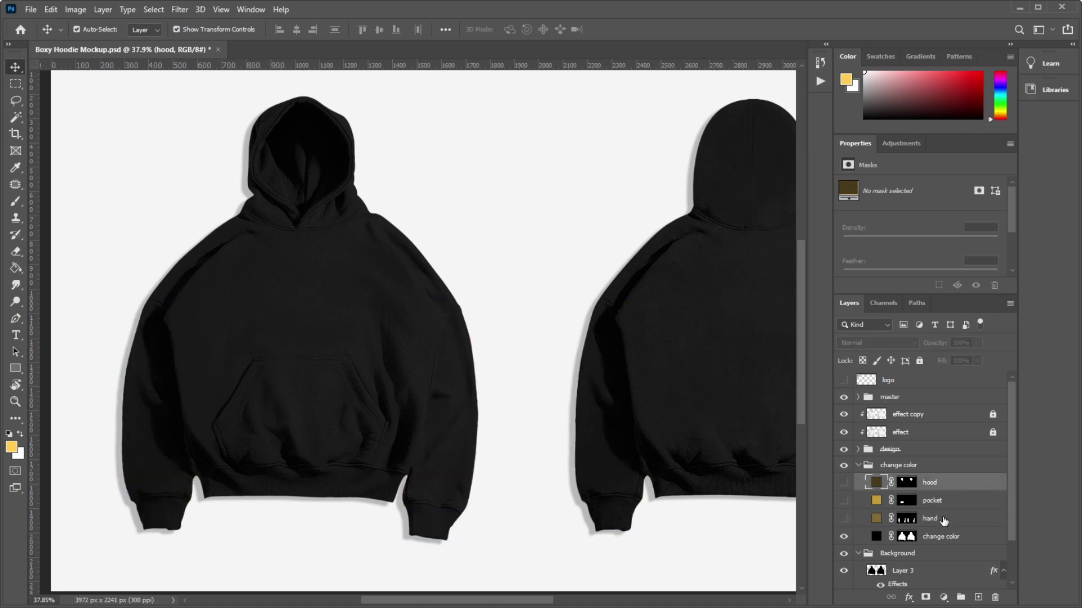
left_click(940, 519)
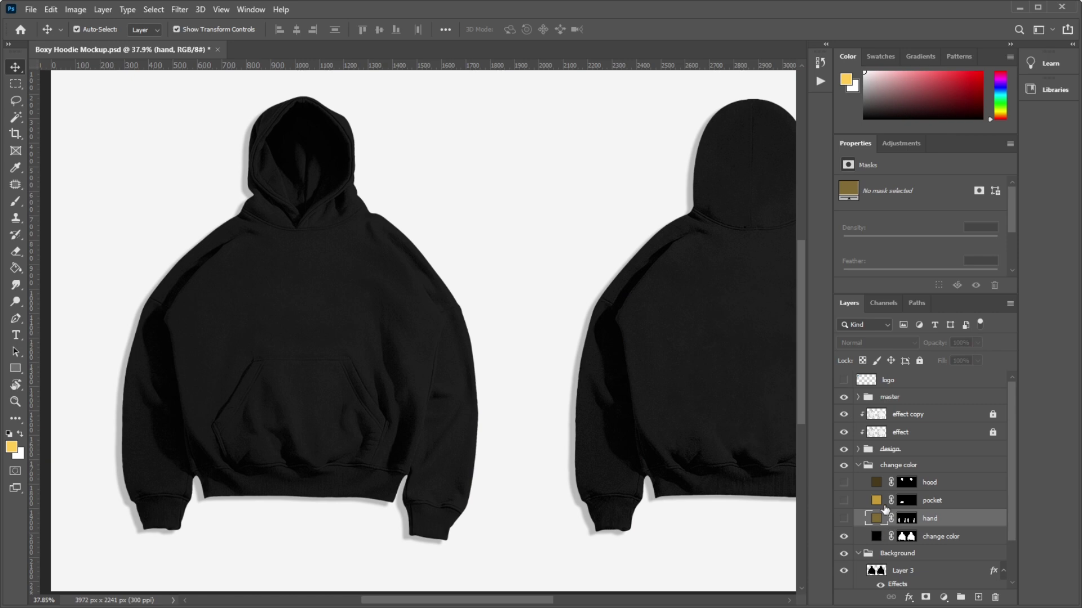
scroll(427, 372, "down", 3)
scroll(249, 329, "up", 1)
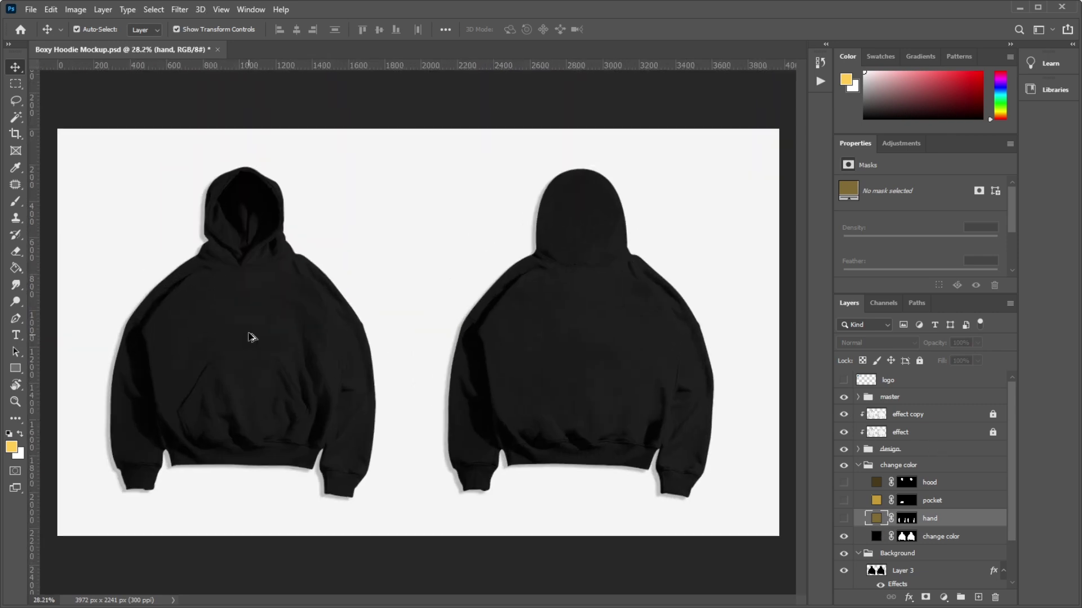
scroll(345, 285, "up", 3)
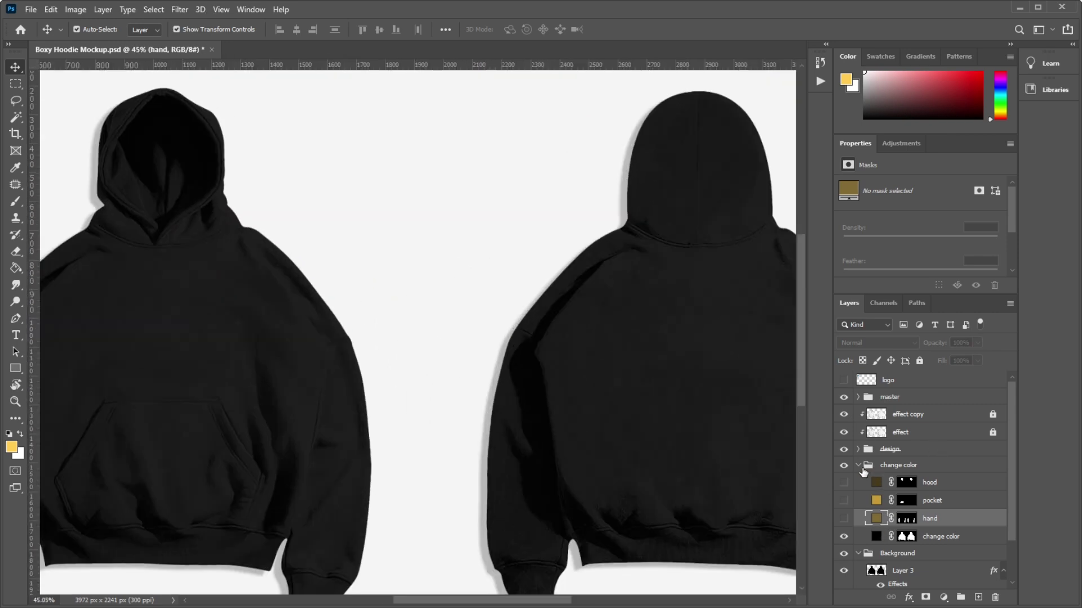
left_click(858, 466)
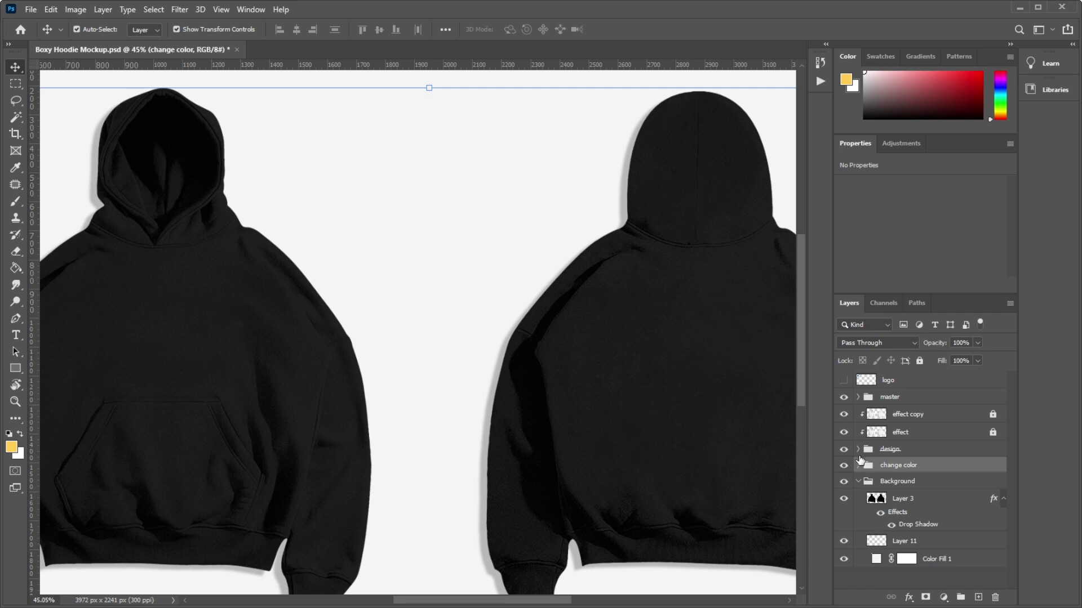
- Expand the design group to Layer 10 and drag back.png from the boxy hood folder onto the mockup
left_click(858, 450)
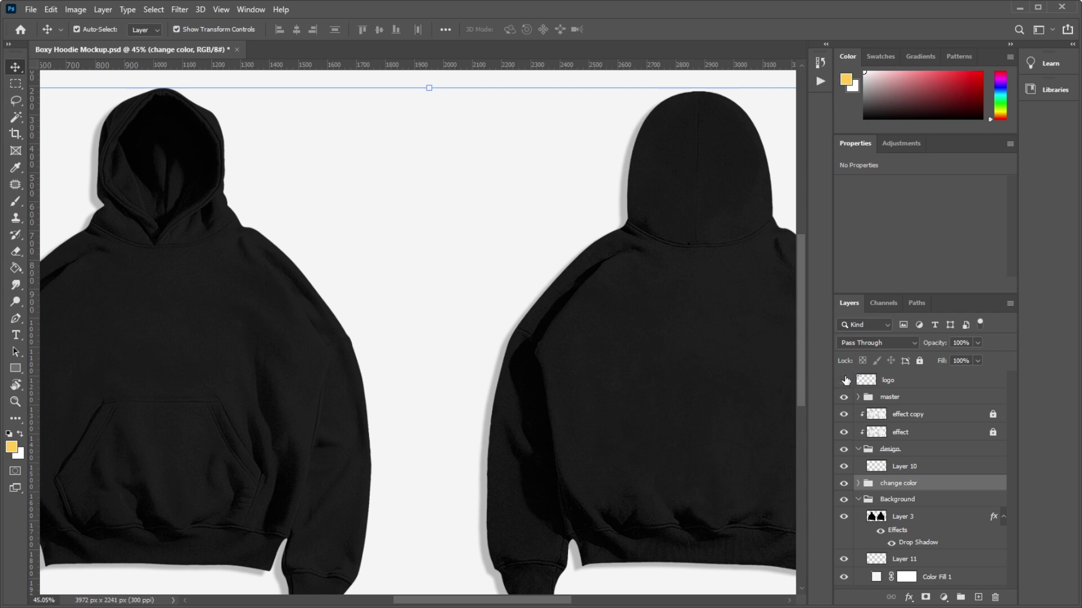
scroll(273, 241, "down", 2)
scroll(350, 241, "down", 2)
scroll(368, 376, "up", 1)
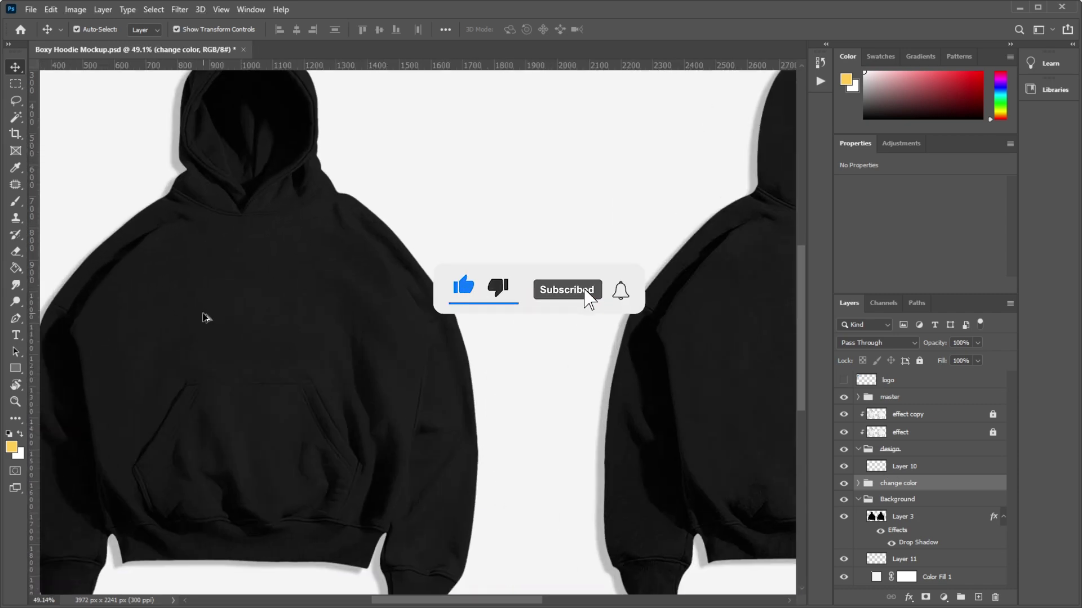
scroll(206, 317, "down", 2)
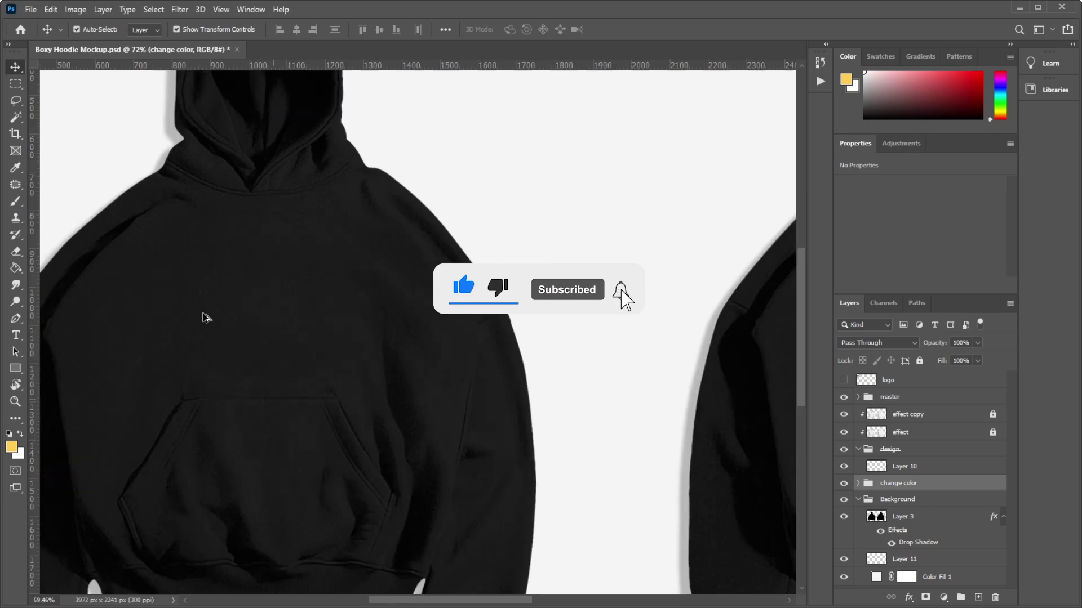
scroll(206, 318, "down", 1)
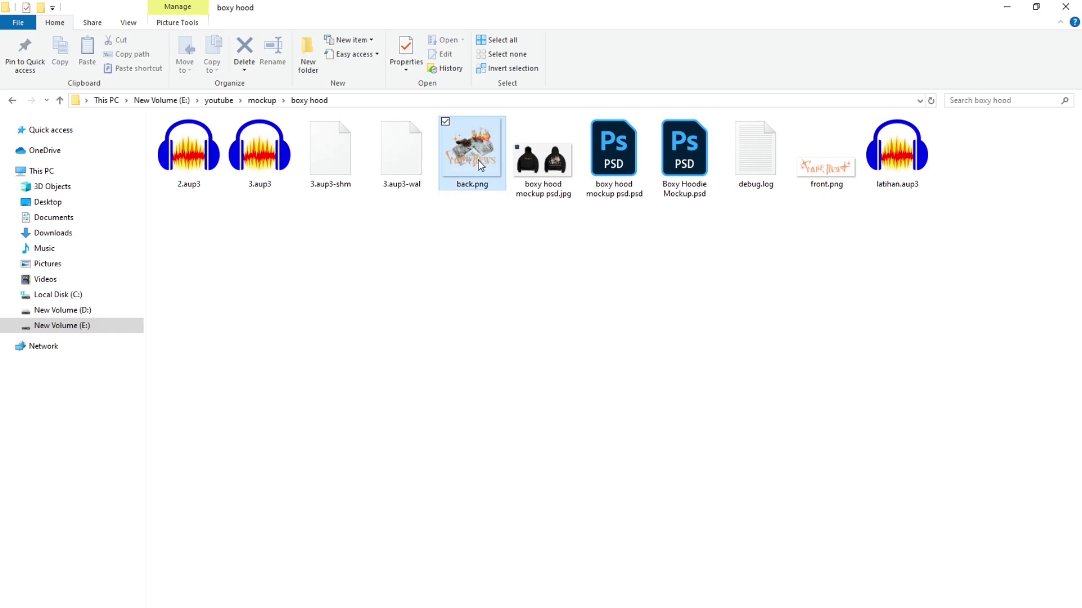
left_click_drag(474, 141, 556, 297)
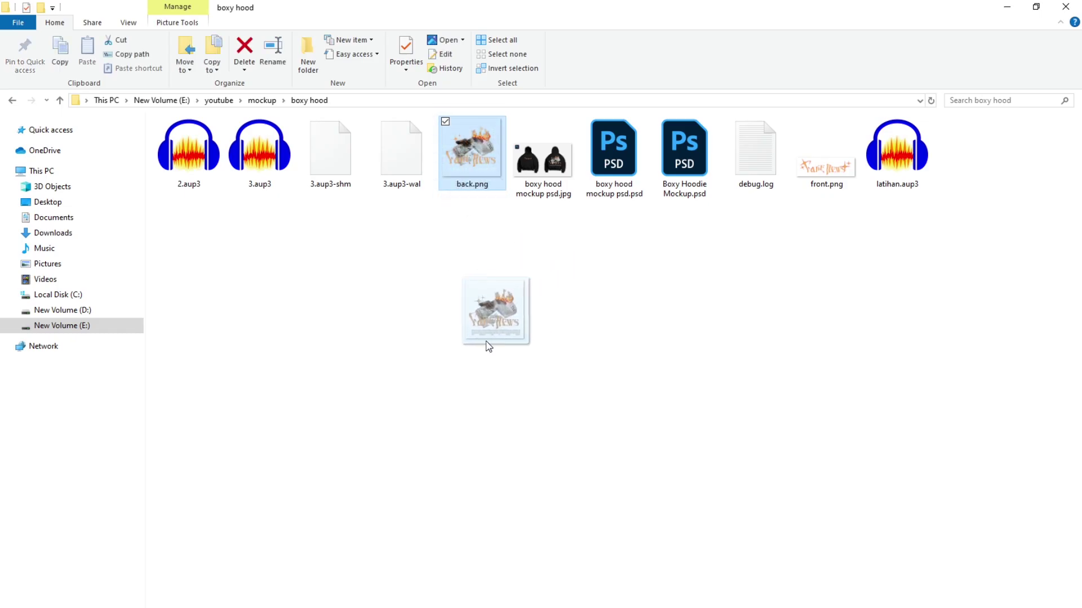
left_click_drag(556, 297, 462, 327)
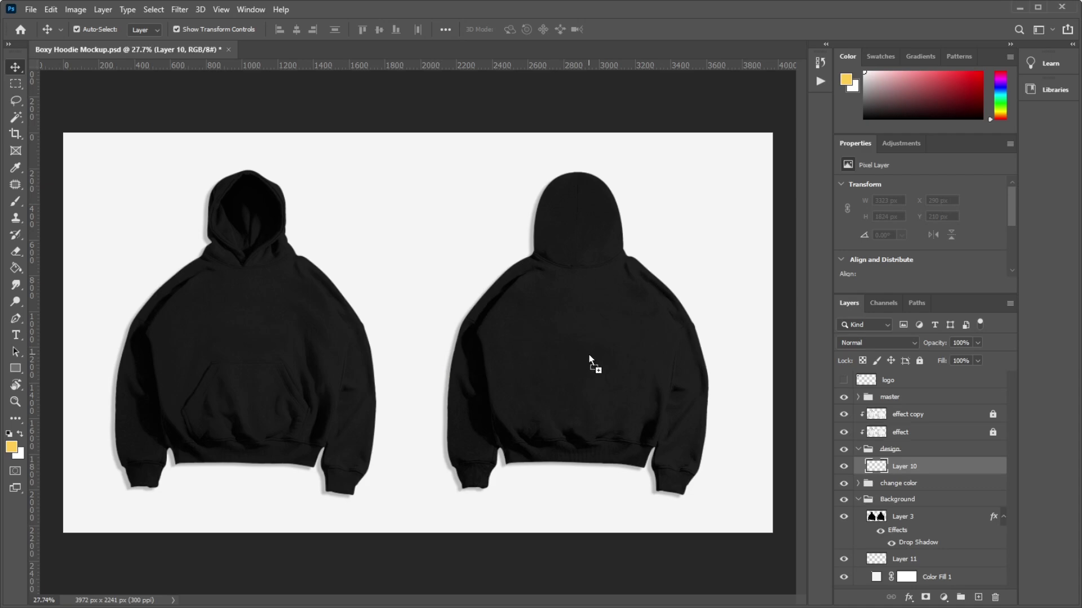
- Place back.png and scale it to fit the right hoodie's back, about 700 x 716 px
left_click_drag(589, 353, 589, 353)
left_click_drag(620, 130, 479, 261)
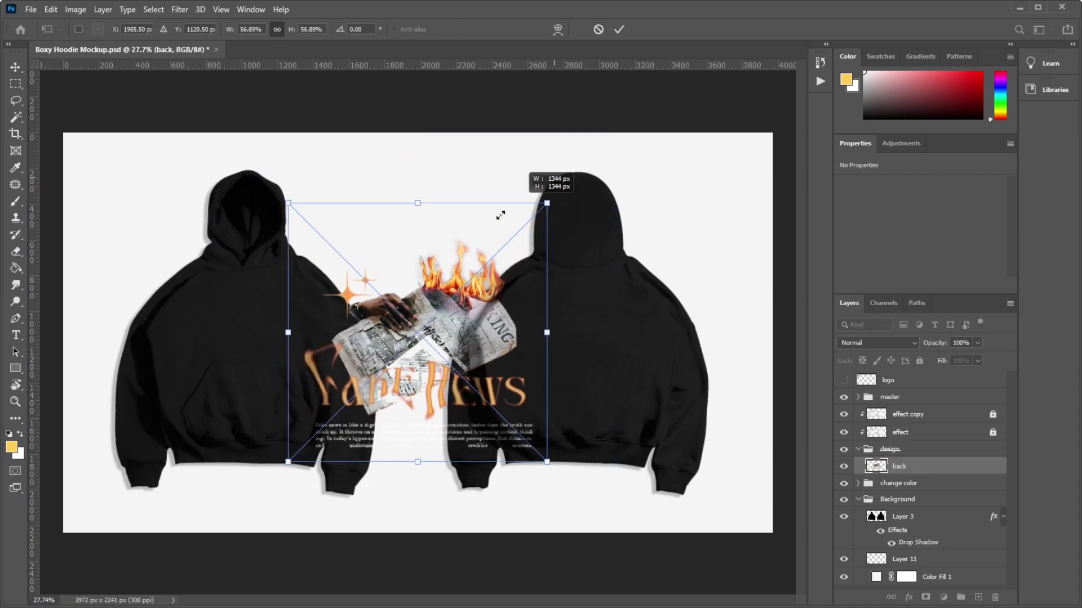
left_click_drag(417, 325, 585, 337)
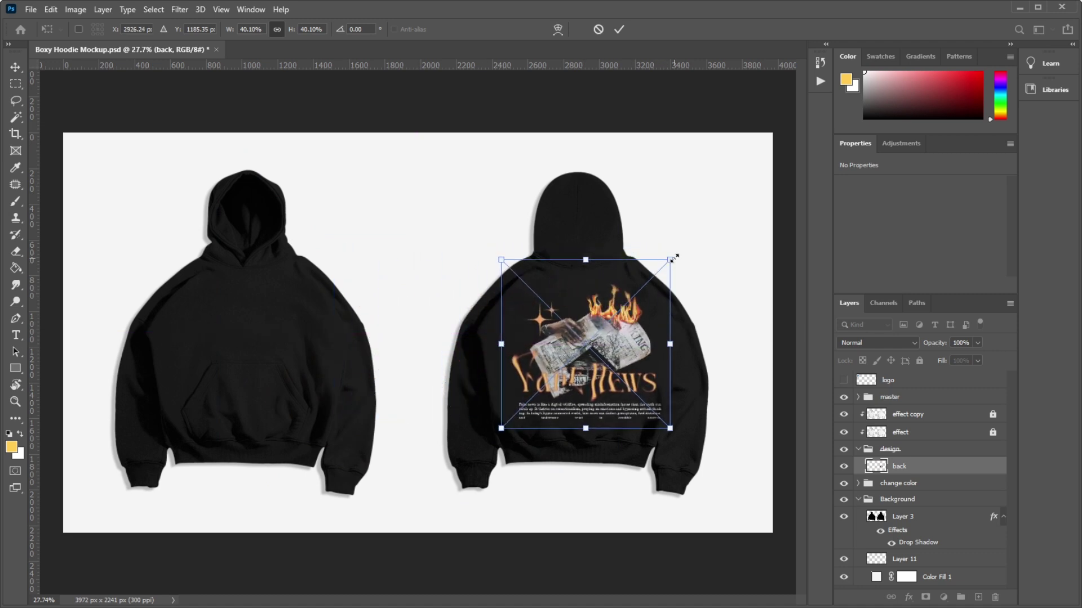
left_click_drag(674, 258, 650, 283)
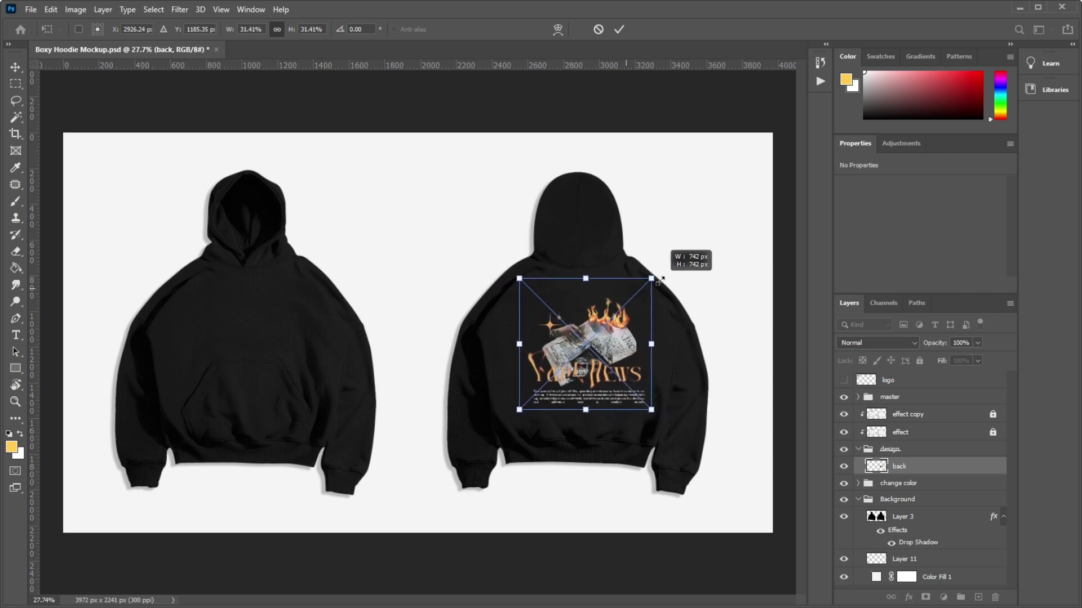
left_click_drag(605, 330, 595, 328)
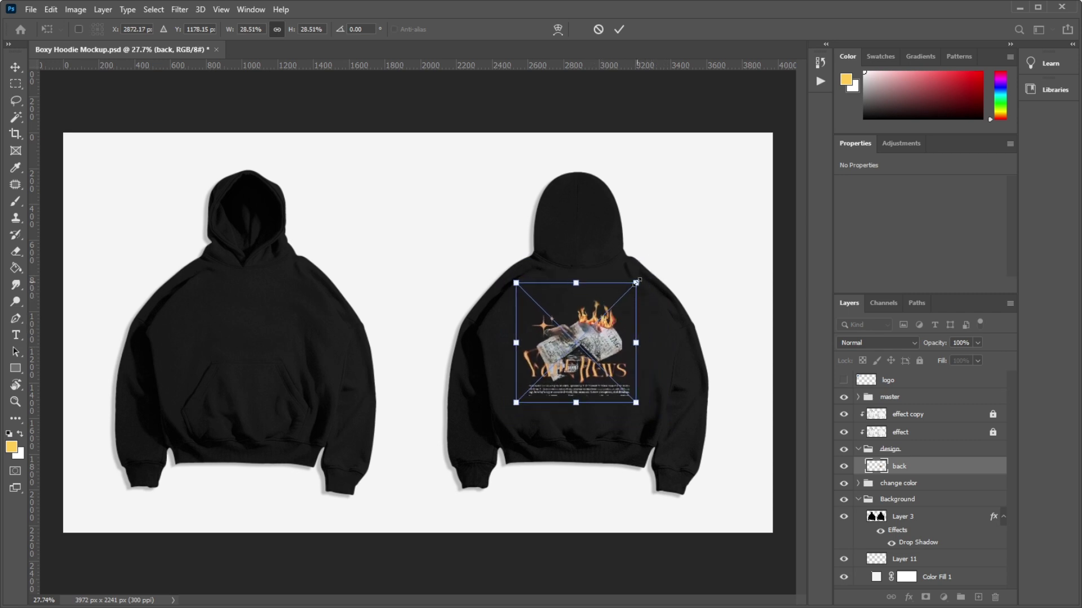
left_click_drag(636, 282, 656, 263)
left_click_drag(590, 323, 584, 324)
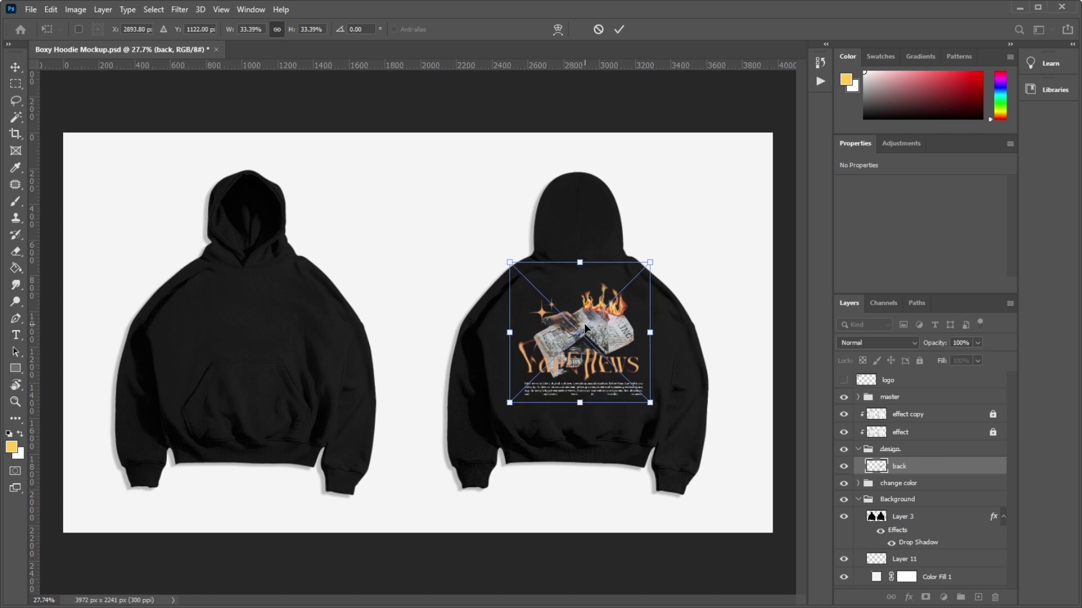
key("Return")
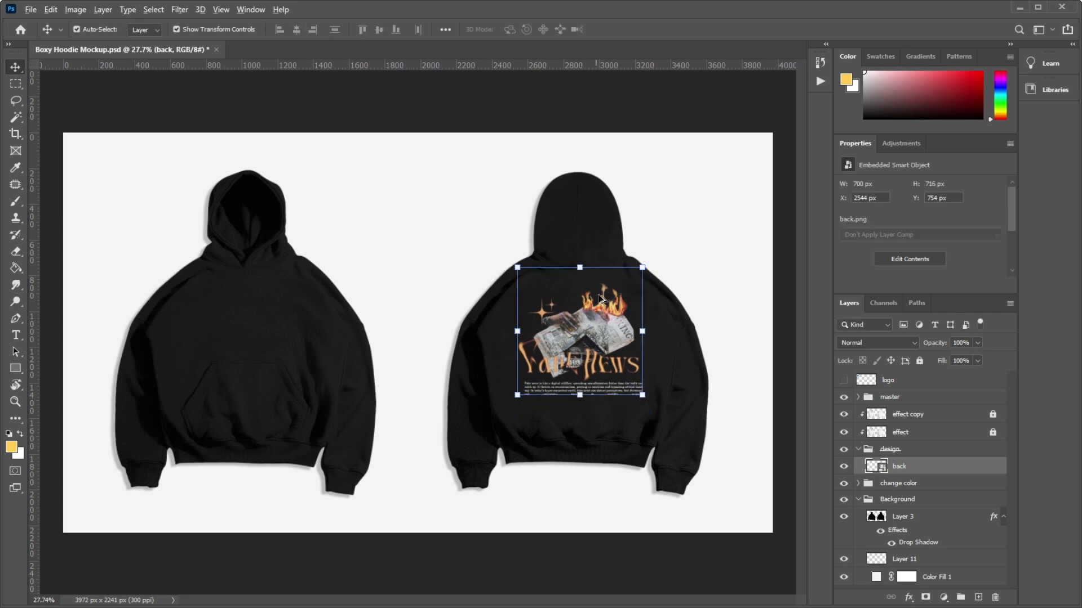
- Move the 'back' layer to the top of the Layers panel above the master group
scroll(599, 299, "up", 3)
scroll(601, 366, "up", 2)
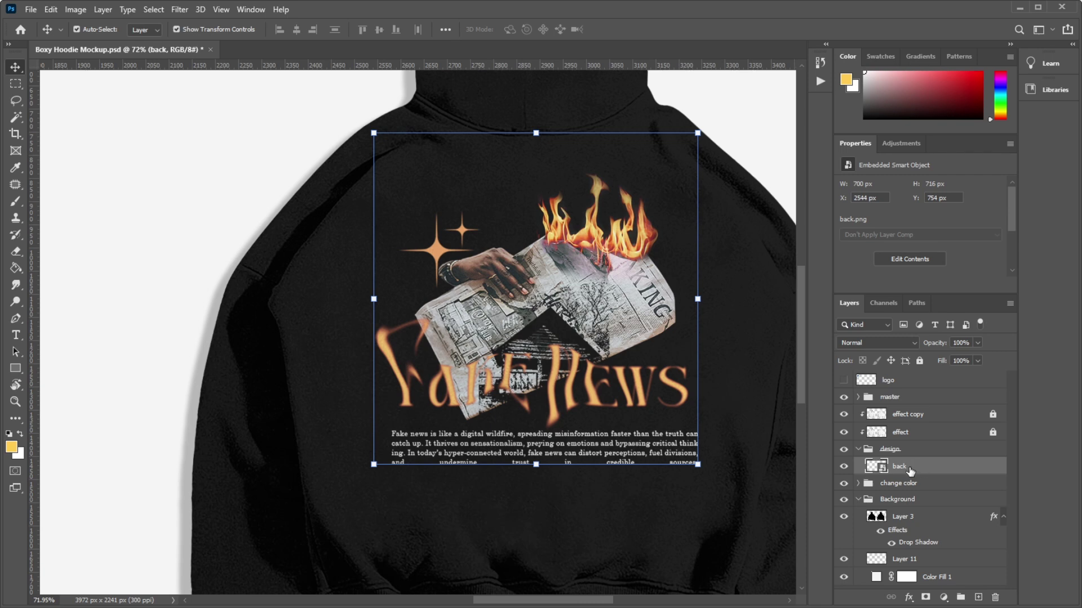
left_click_drag(908, 472, 914, 391)
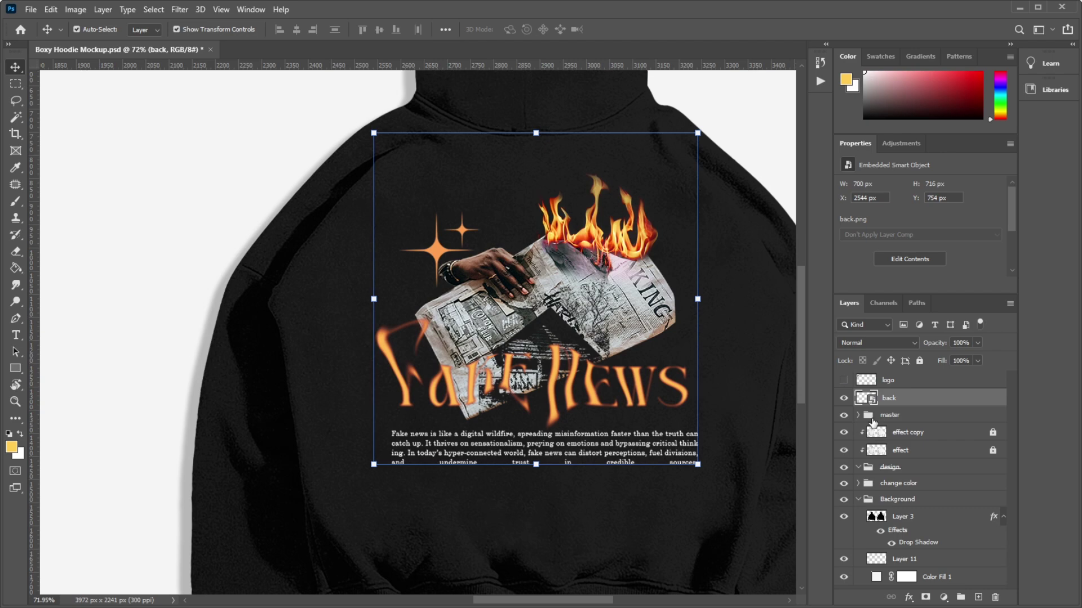
- Move the 'back' print layer down into the design group
left_click(888, 418)
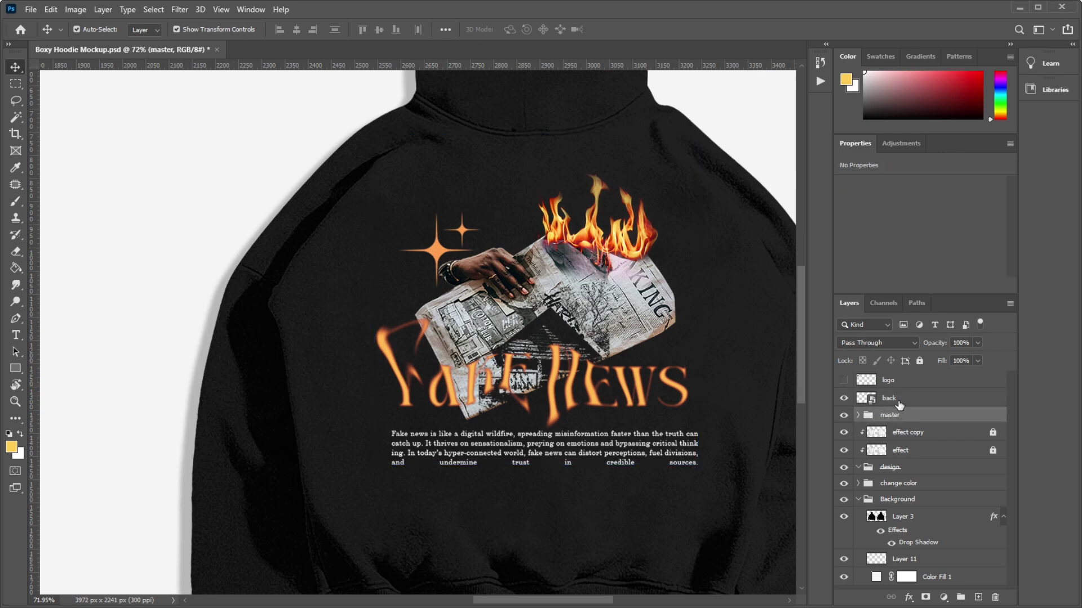
scroll(399, 387, "up", 2)
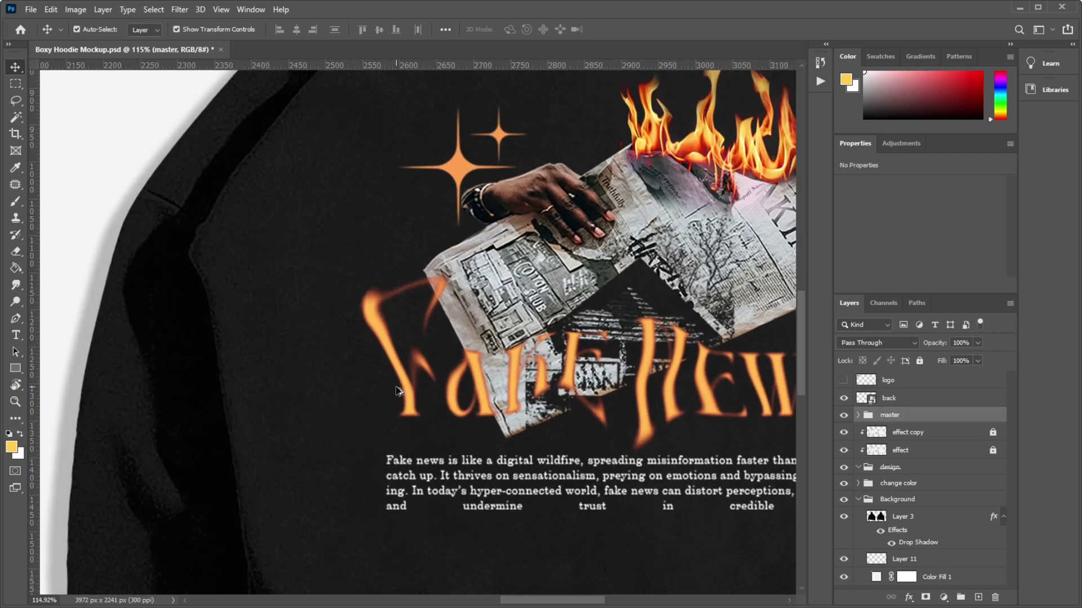
scroll(399, 387, "up", 2)
scroll(398, 387, "down", 4)
scroll(443, 377, "down", 2)
scroll(443, 376, "down", 2)
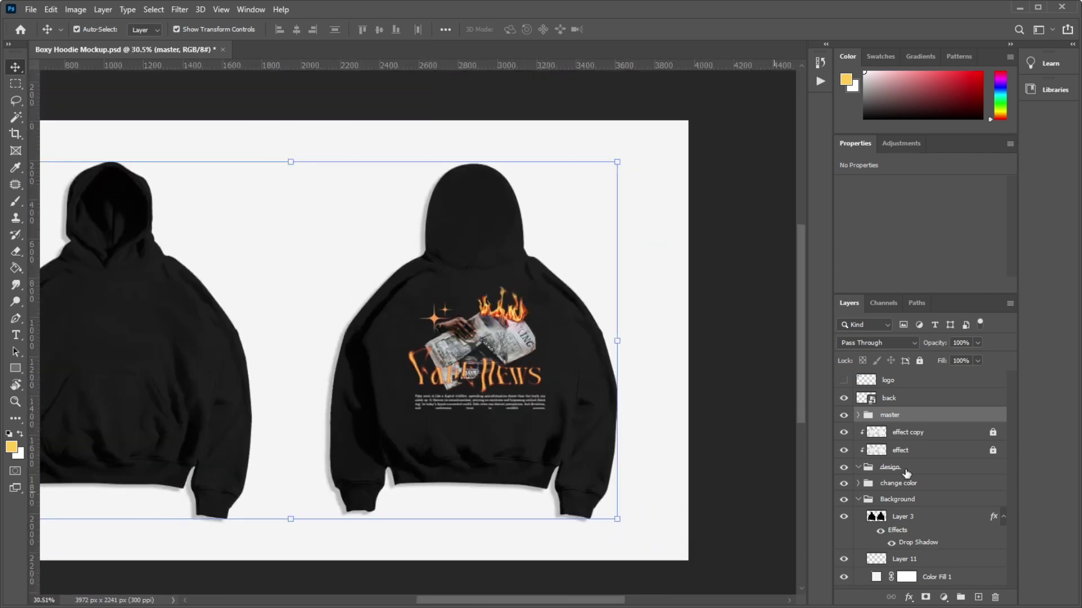
left_click(911, 432)
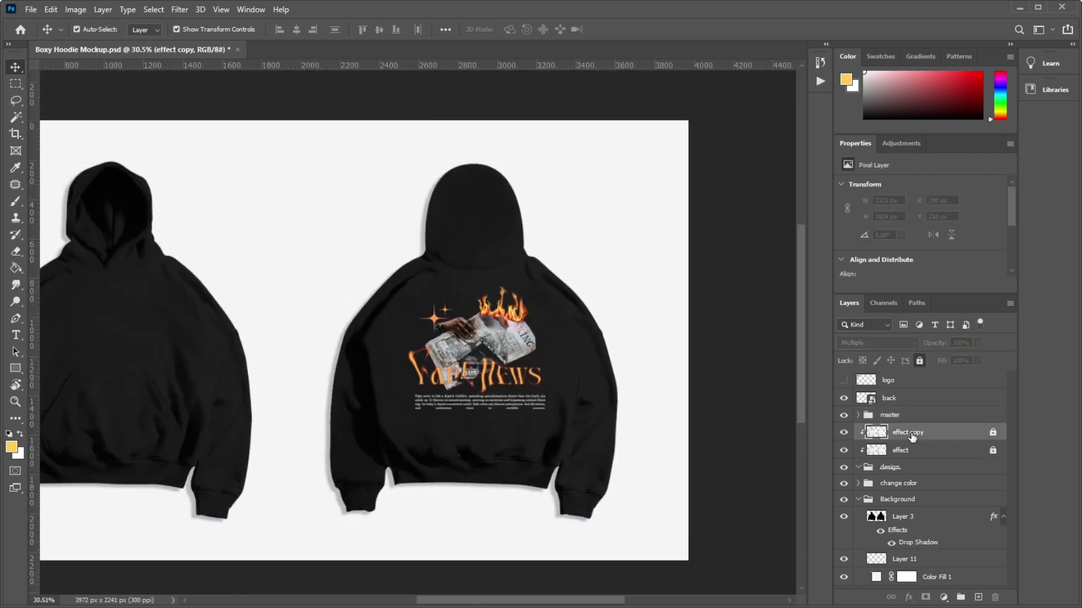
left_click(906, 404)
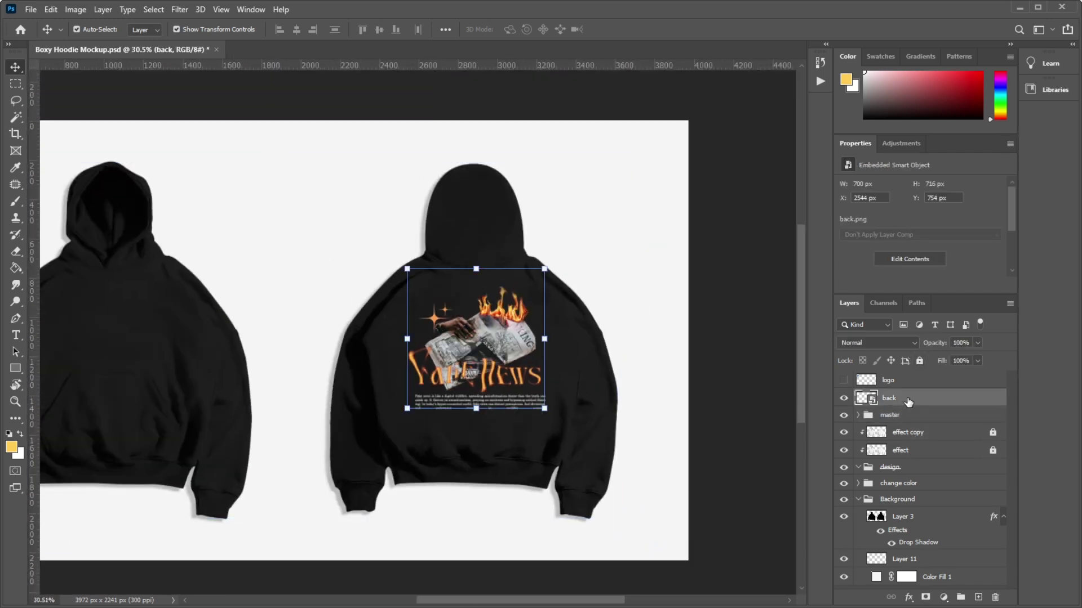
left_click_drag(908, 402, 900, 479)
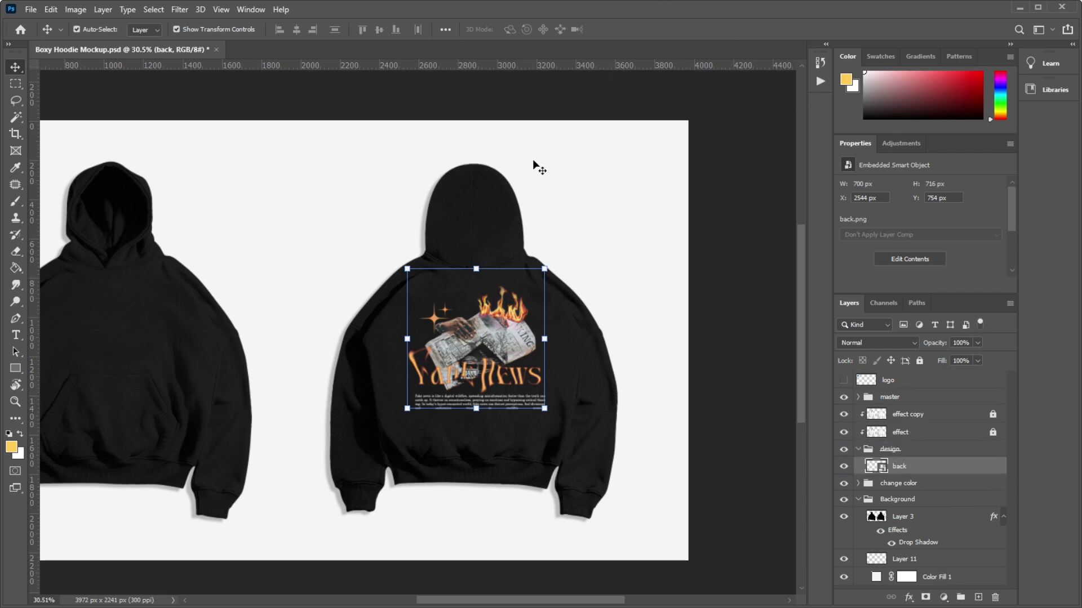
- Select the effect copy and effect texture layers above the back print
scroll(534, 164, "down", 1)
scroll(534, 169, "up", 3)
scroll(344, 191, "down", 2)
scroll(479, 192, "down", 1)
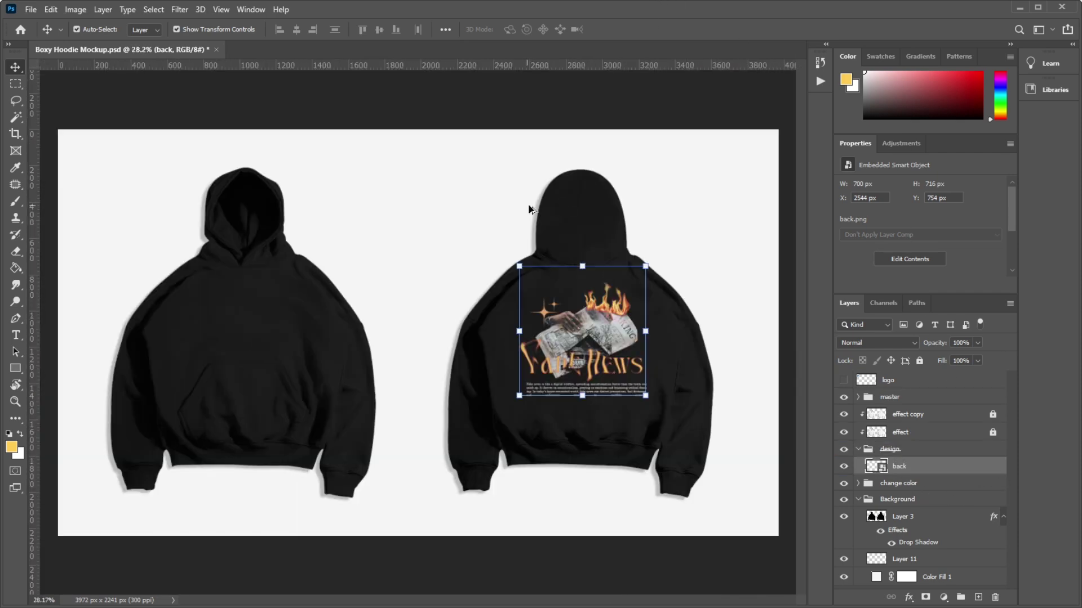
scroll(563, 310, "up", 3)
scroll(494, 247, "up", 3)
scroll(208, 137, "down", 2)
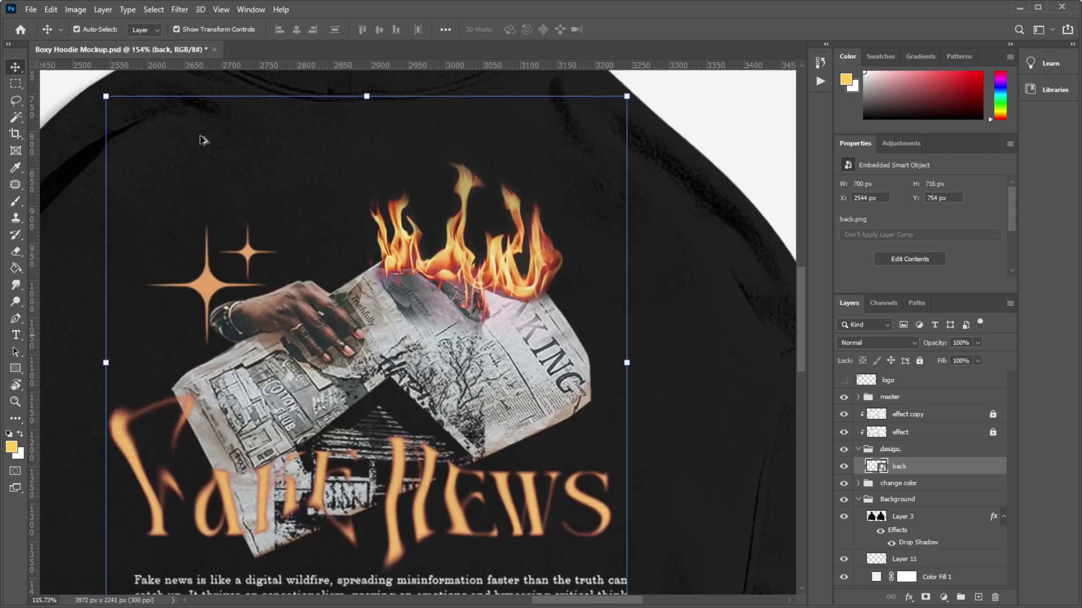
left_click(921, 420)
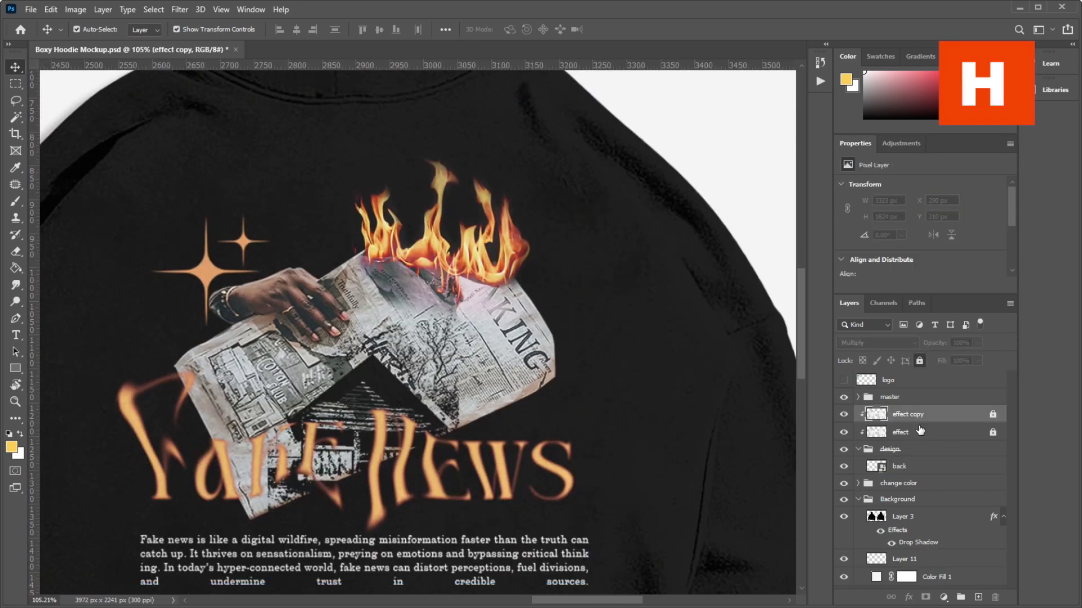
left_click(910, 438)
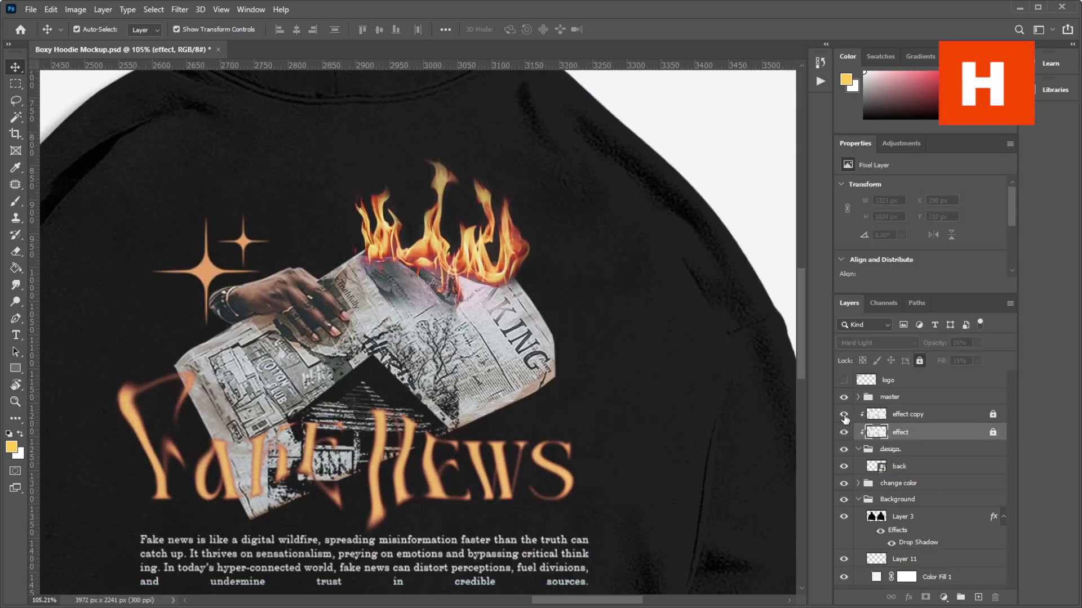
scroll(557, 306, "up", 1)
scroll(556, 306, "down", 2)
scroll(531, 358, "up", 3)
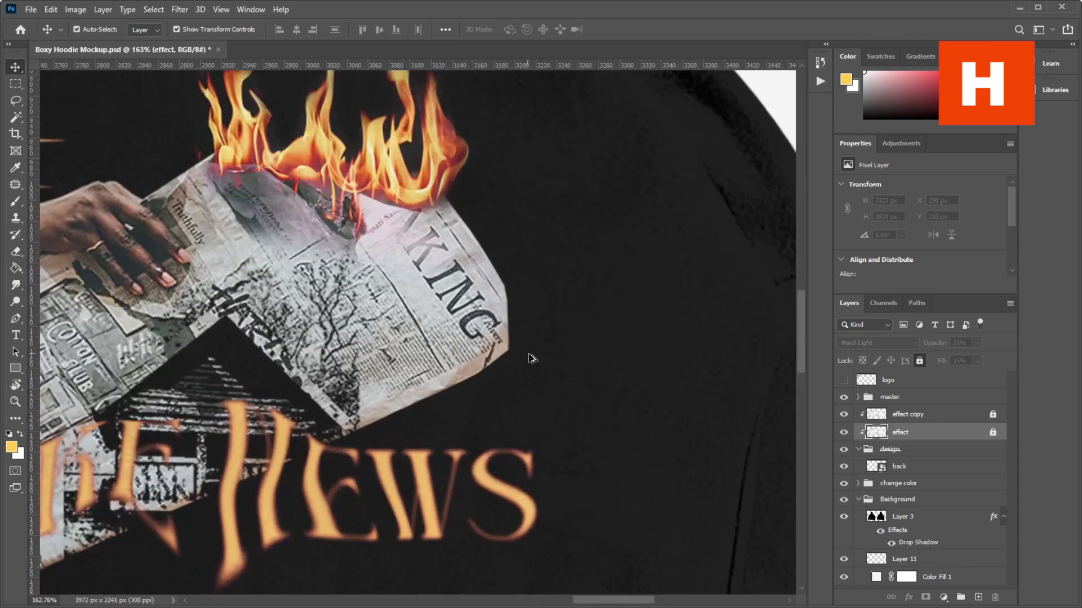
- Hide the effect copy and effect texture layers to compare, then reselect the back print
left_click(844, 416)
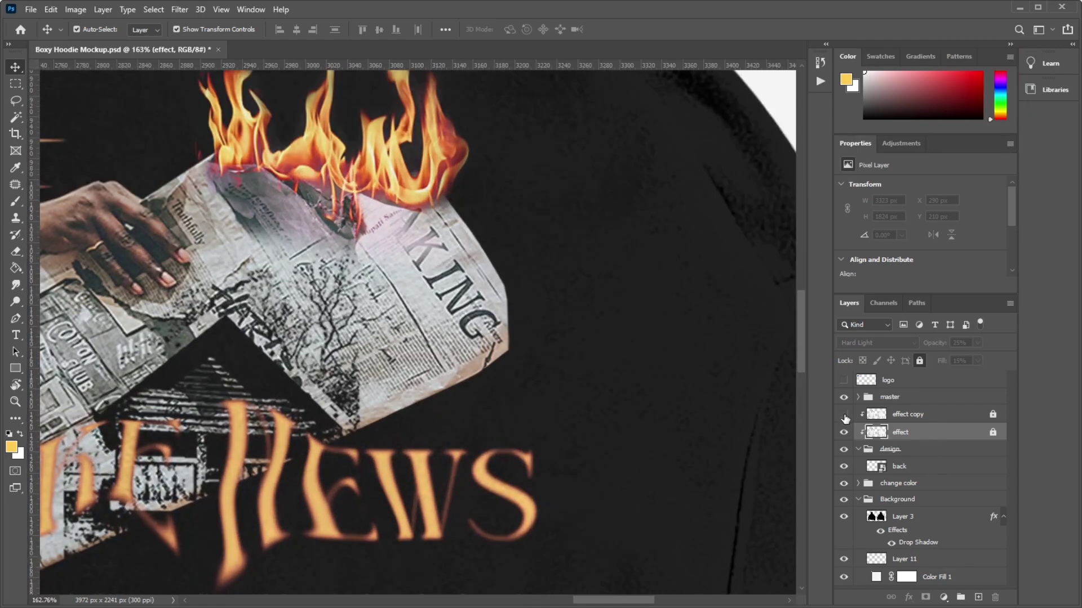
left_click(845, 432)
scroll(626, 322, "down", 5)
scroll(631, 327, "down", 2)
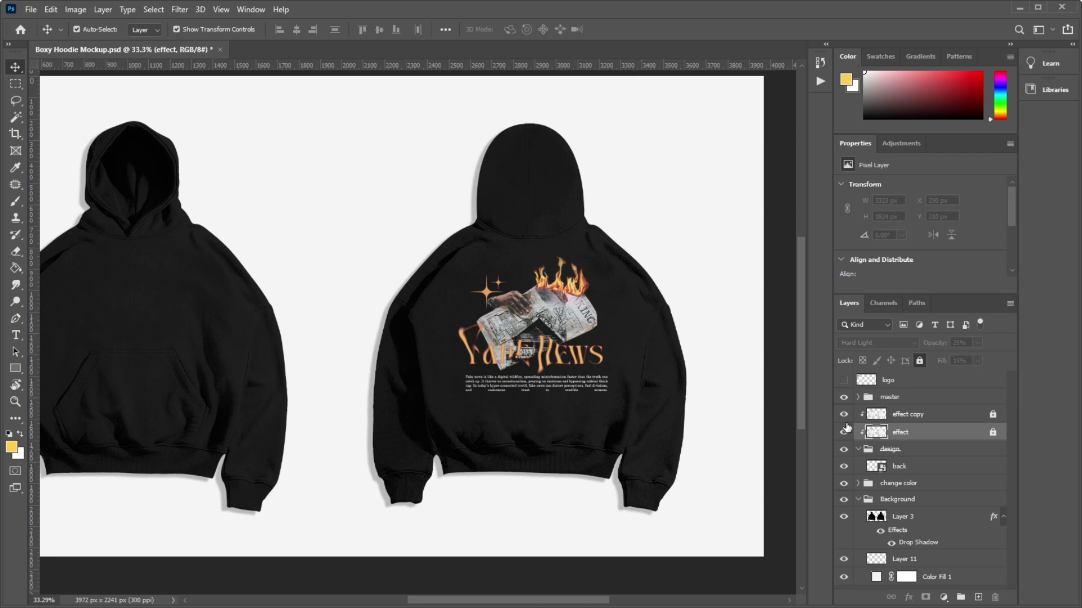
left_click(905, 466)
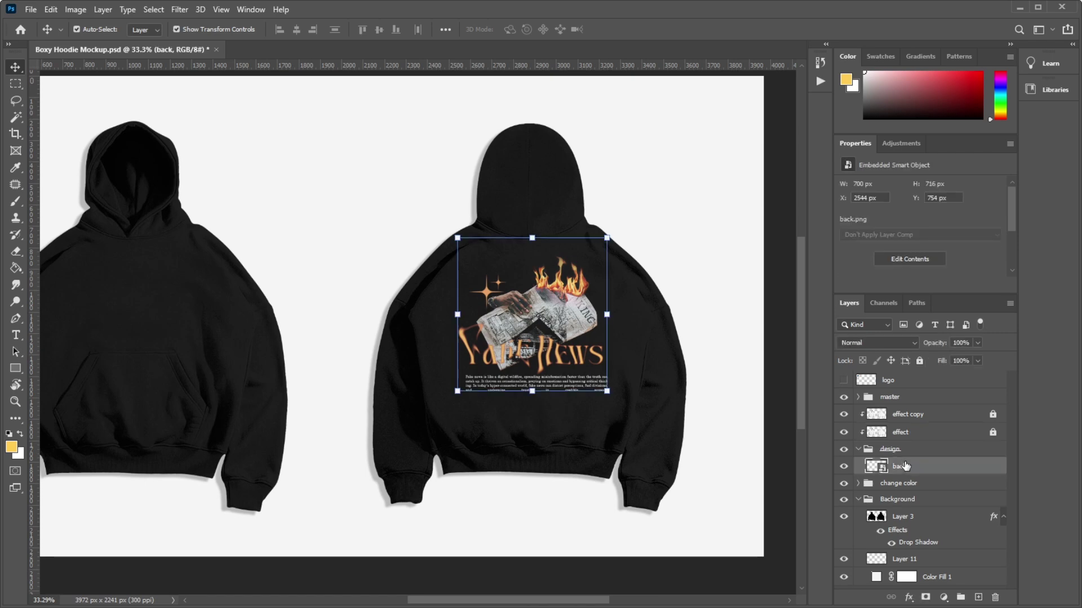
scroll(367, 316, "down", 1)
scroll(367, 316, "up", 2)
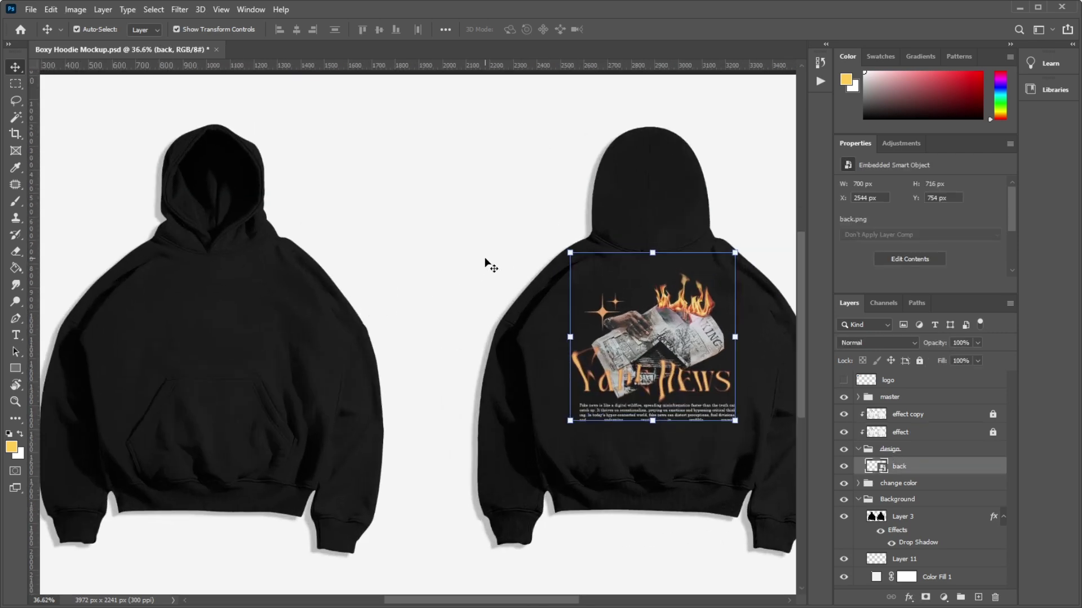
- Place front.png from the print folder into the mockup
key("alt+Tab")
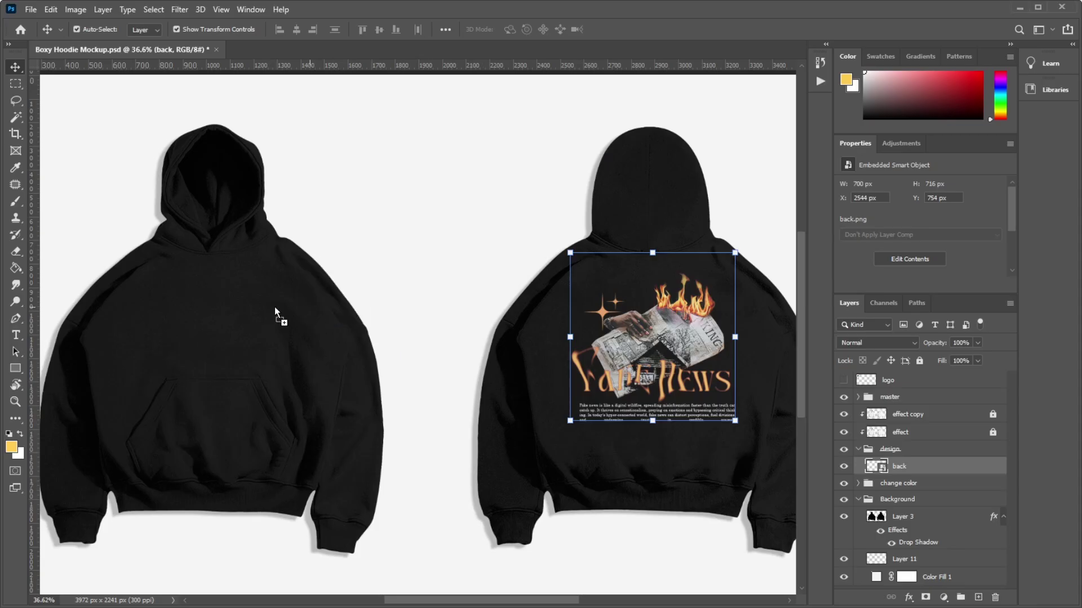
left_click_drag(820, 179, 221, 342)
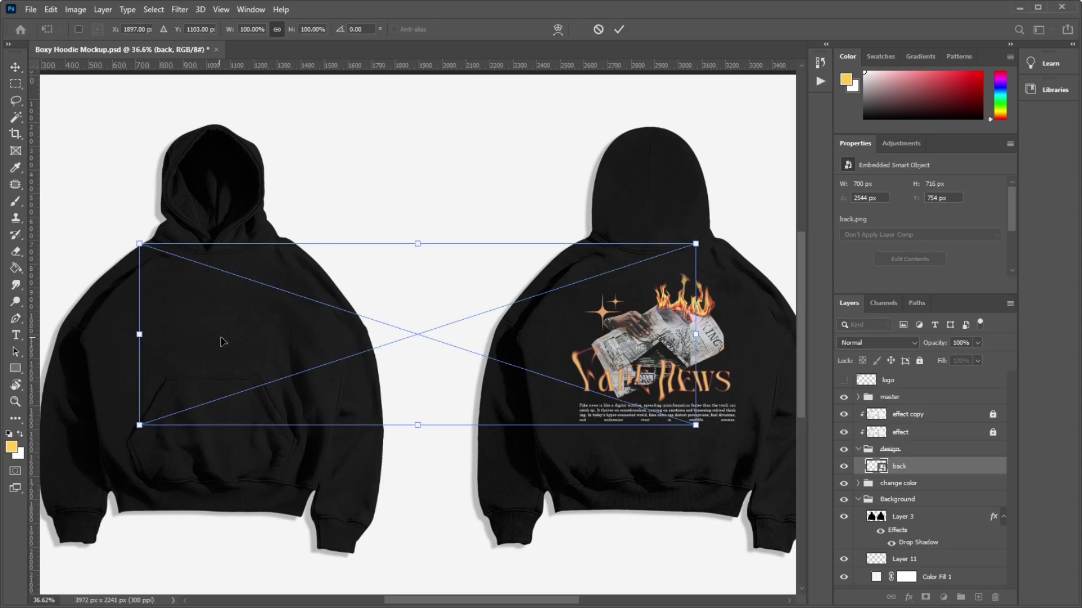
key("Return")
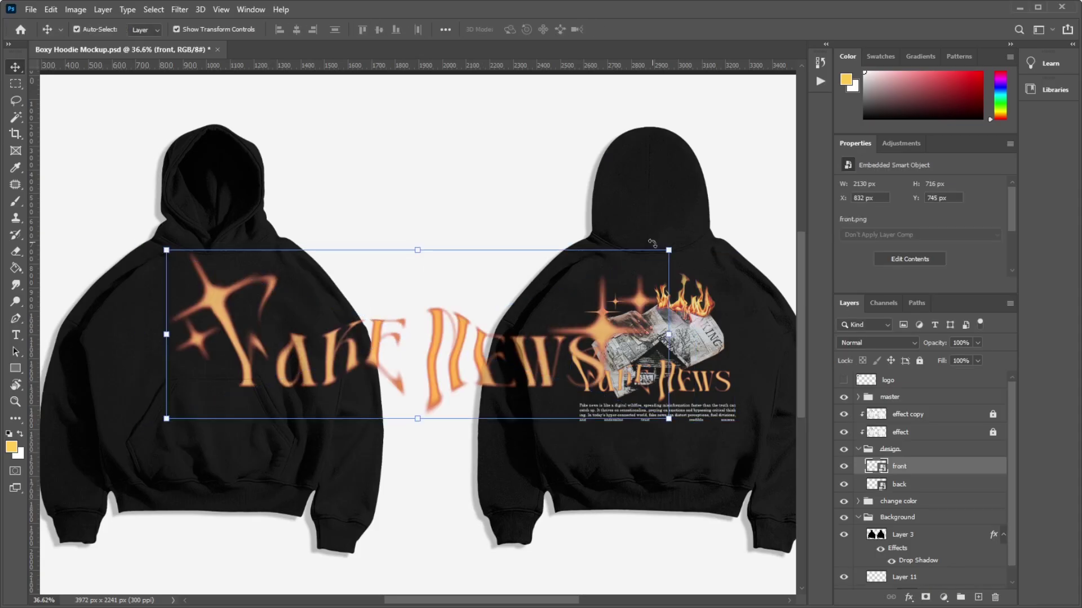
- Scale the Fake News chest print onto the front hoodie's chest at 600 x 202 px and commit
mouse_move(669, 251)
left_mouse_down()
mouse_move(571, 235)
mouse_move(350, 317)
mouse_move(250, 324)
mouse_move(287, 293)
mouse_move(272, 294)
left_mouse_up()
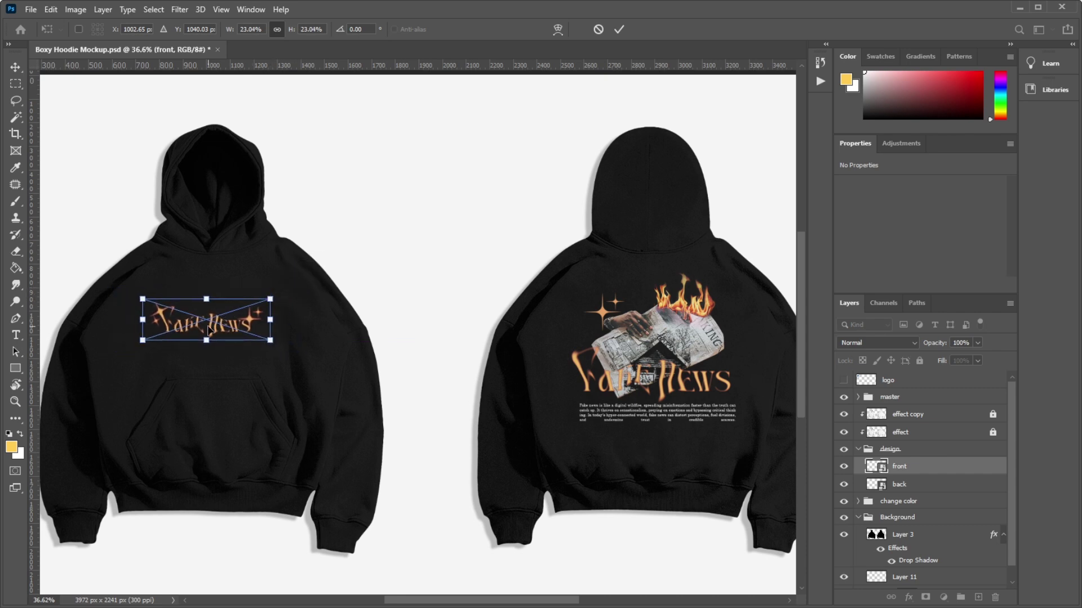
left_click_drag(213, 324, 219, 323)
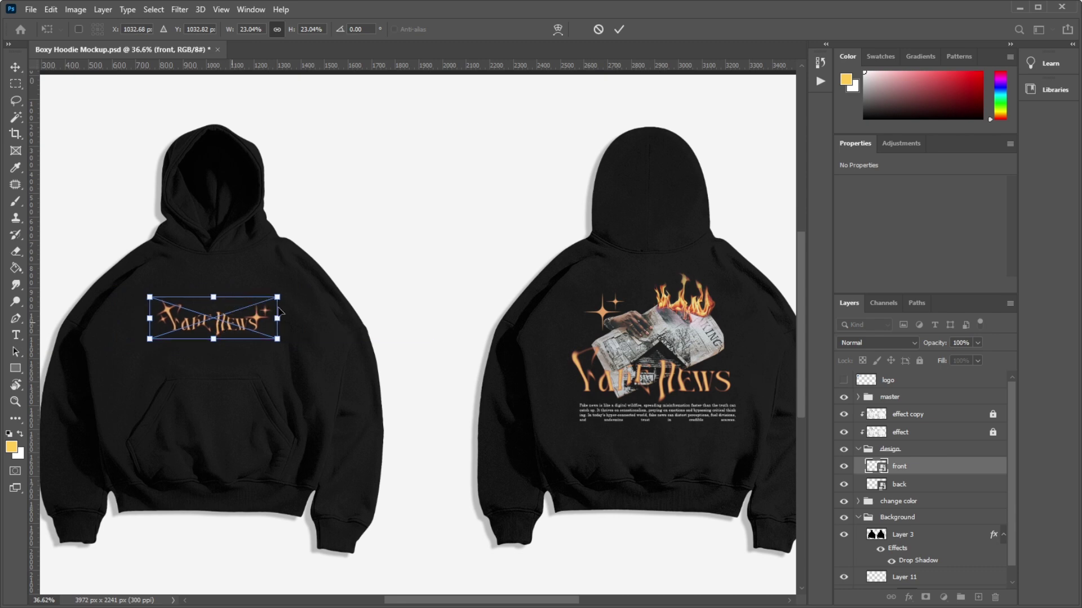
left_click_drag(280, 297, 287, 293)
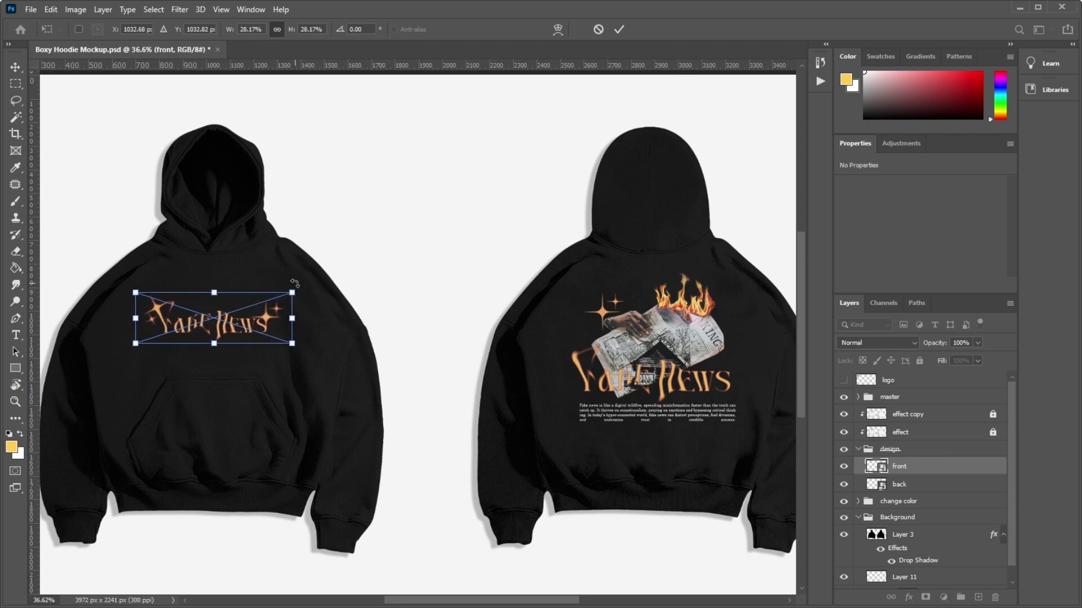
key("Return")
scroll(242, 298, "up", 2)
scroll(241, 302, "up", 1)
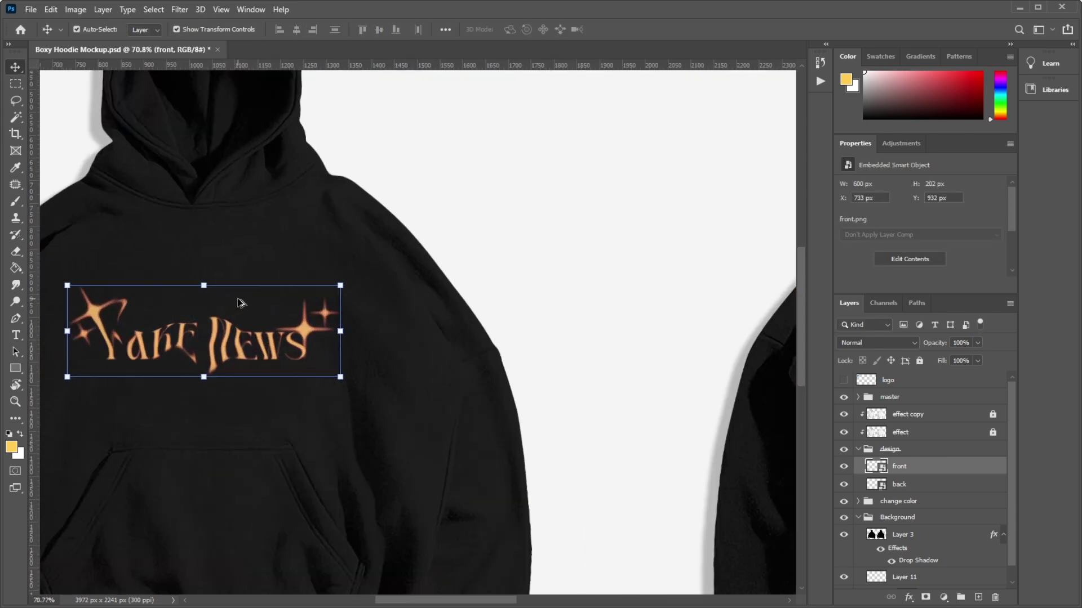
scroll(241, 303, "down", 4)
scroll(242, 304, "up", 2)
scroll(248, 315, "up", 2)
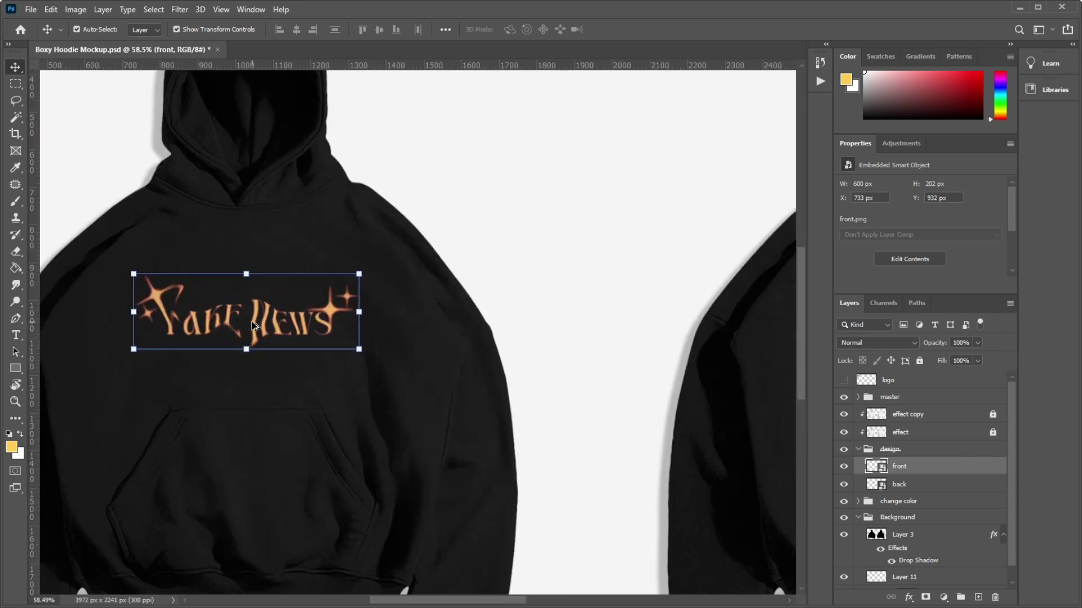
scroll(251, 326, "up", 1)
scroll(252, 325, "down", 3)
scroll(264, 321, "down", 2)
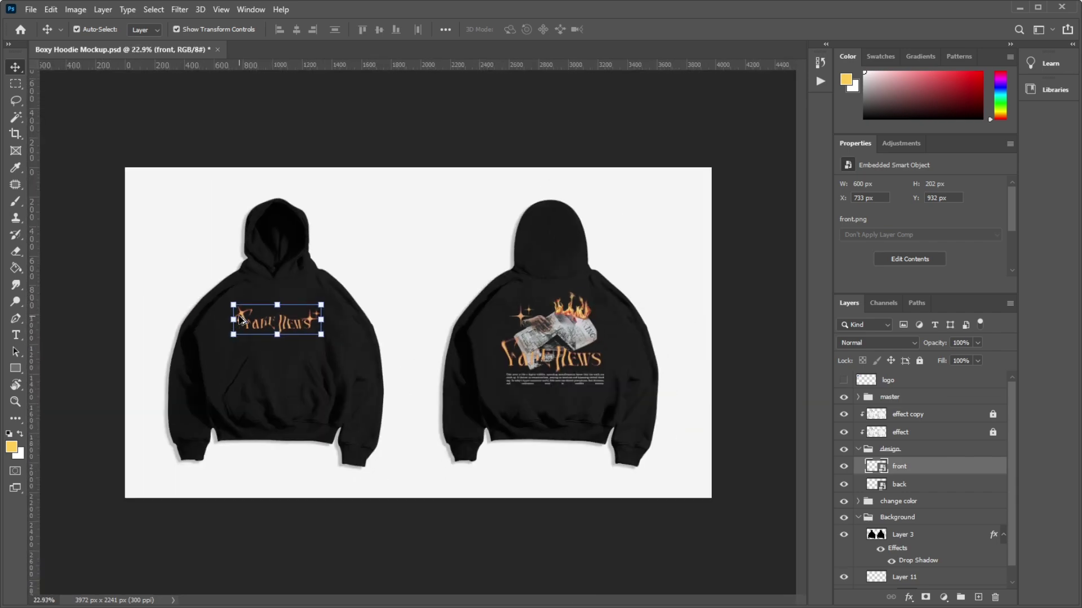
scroll(293, 315, "up", 4)
- Collapse the master group and apply Lock All to it
left_click(292, 302)
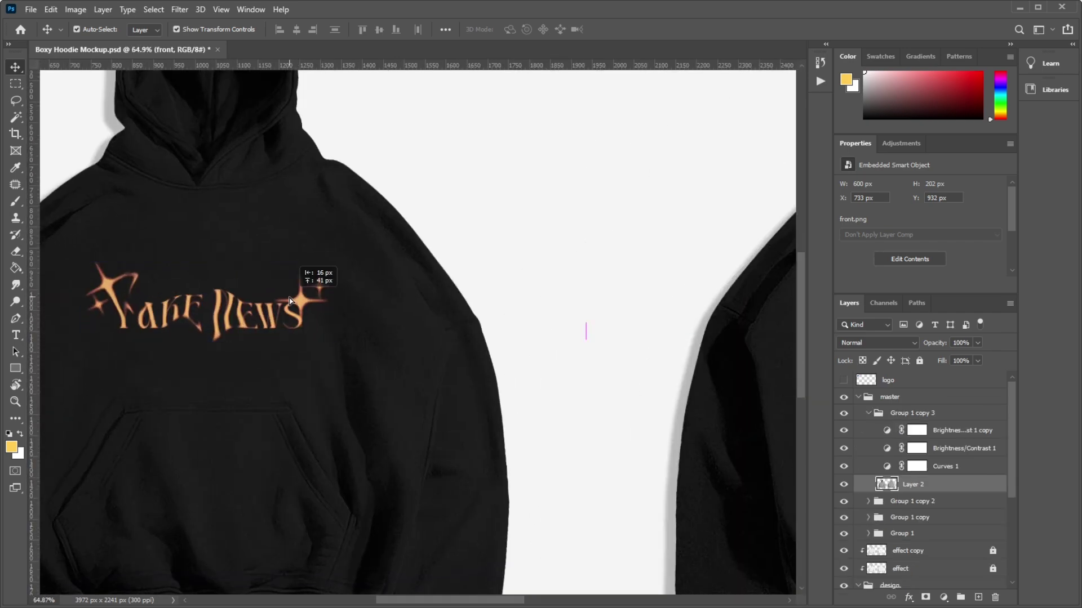
left_click_drag(292, 302, 298, 306)
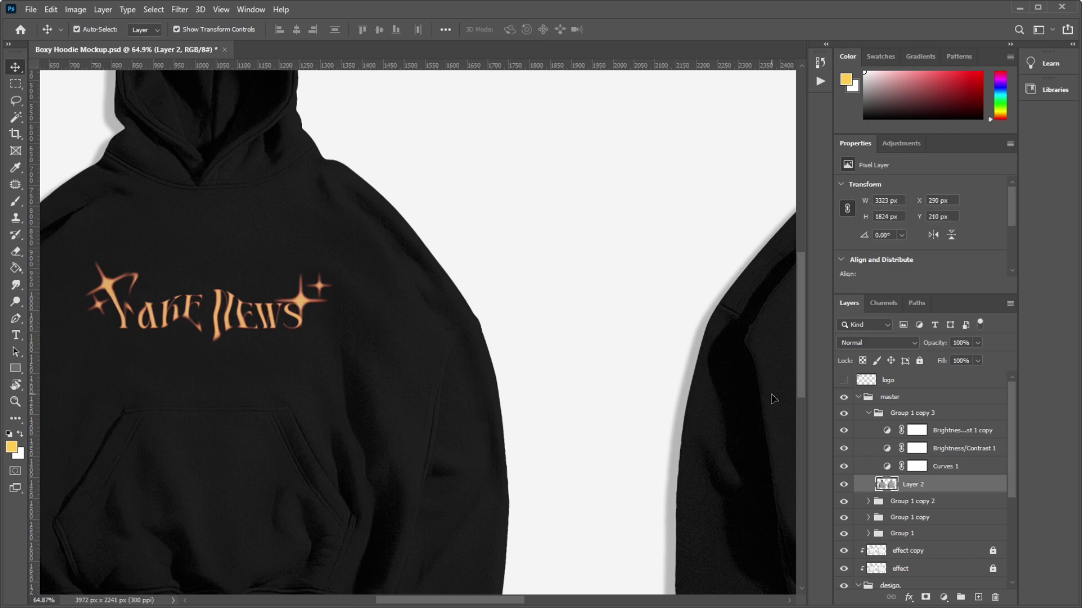
left_click(857, 397)
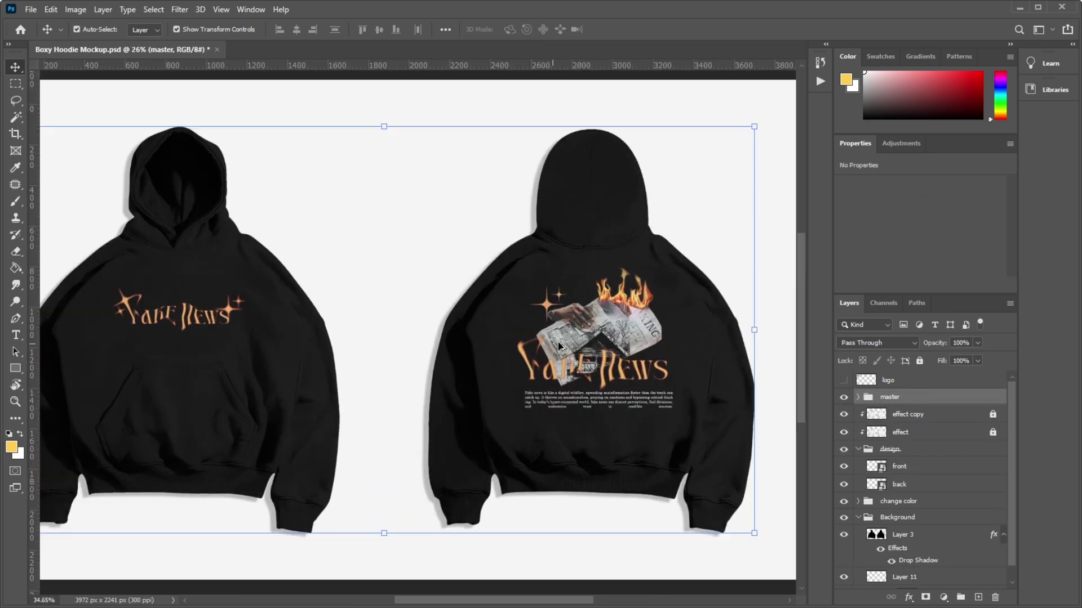
left_click(920, 361)
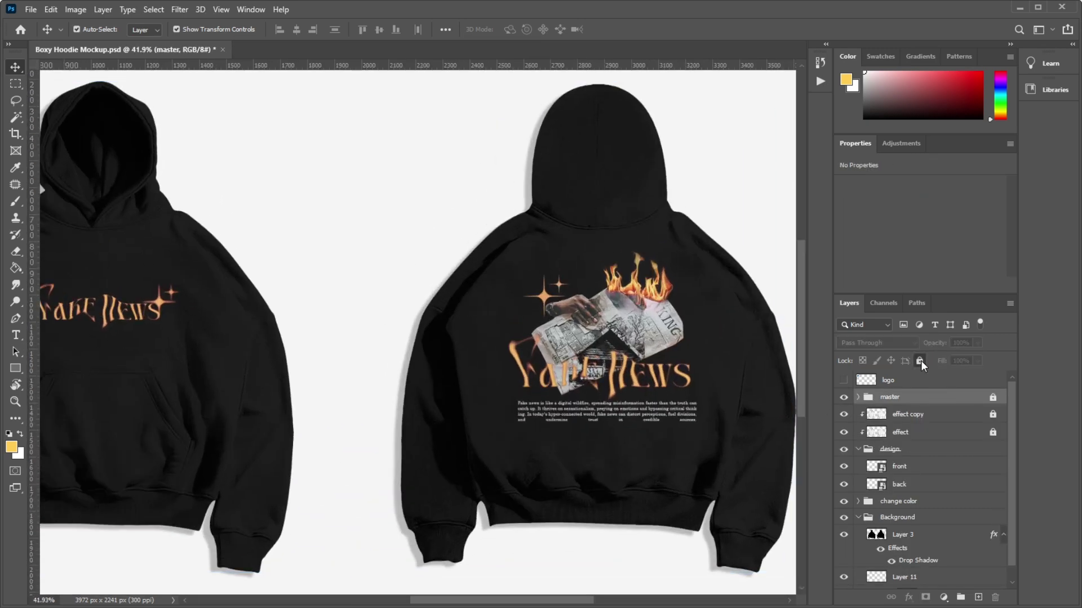
- Select in turn the change color layer, master group, effect copy and effect layers
left_click(160, 361)
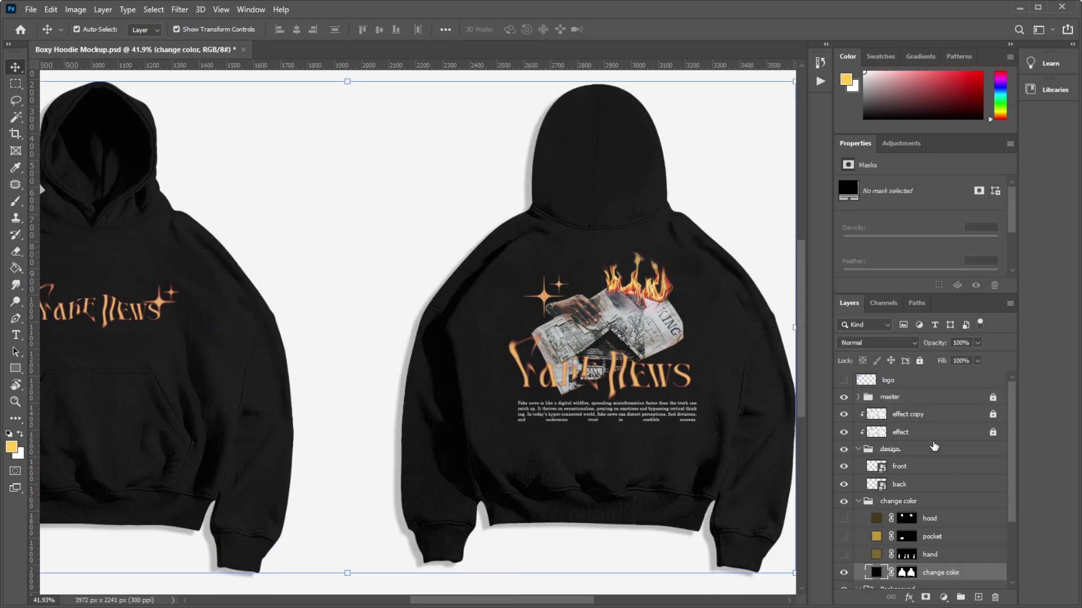
left_click(907, 399)
left_click(890, 422)
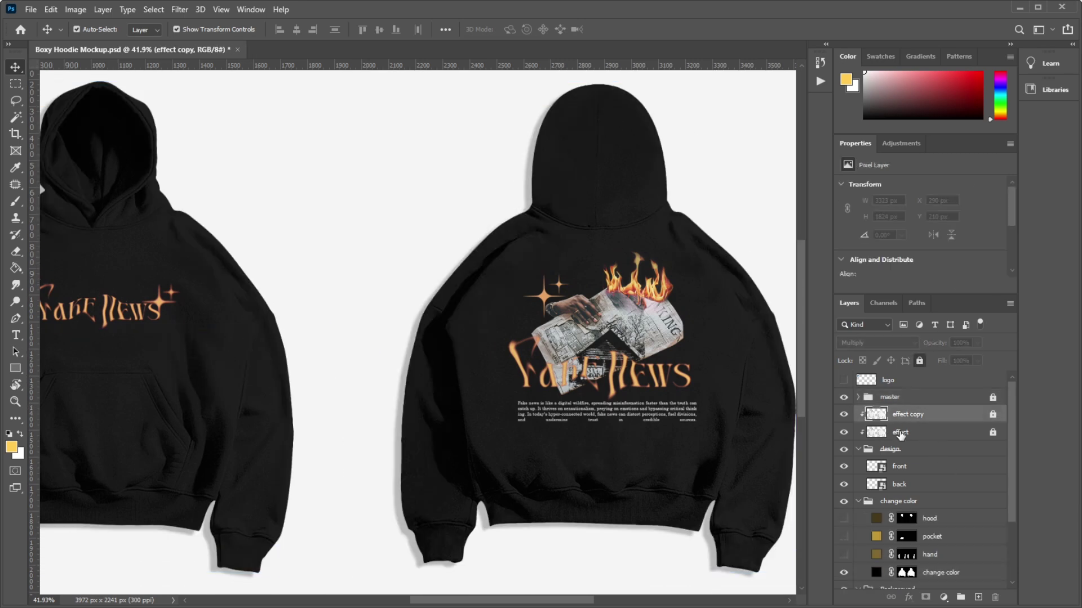
left_click(900, 433)
scroll(411, 241, "down", 2)
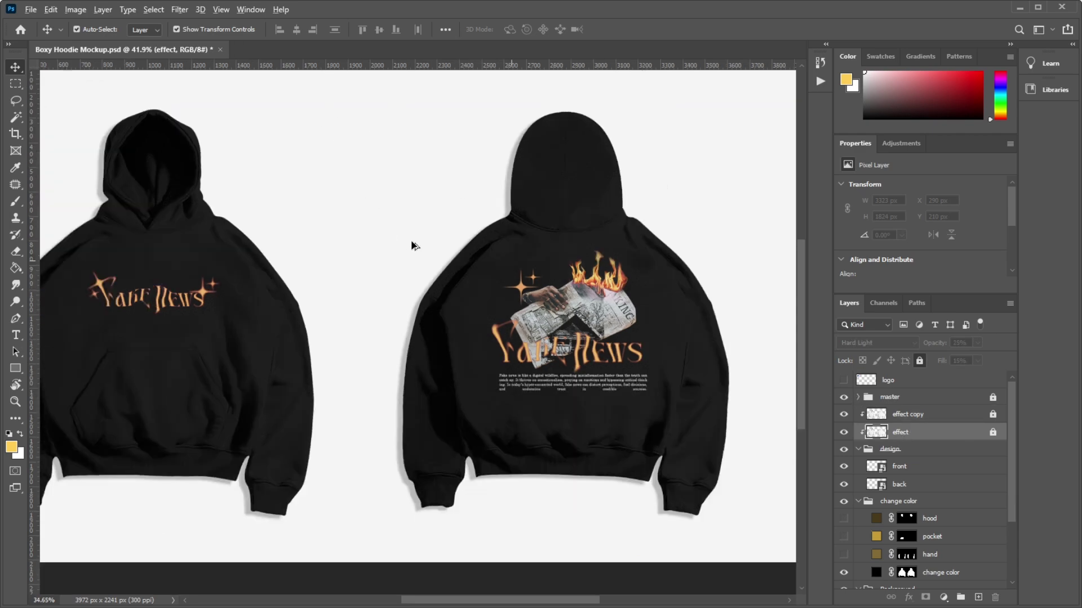
scroll(231, 295, "up", 2)
scroll(231, 295, "up", 1)
scroll(225, 299, "down", 2)
scroll(206, 301, "down", 1)
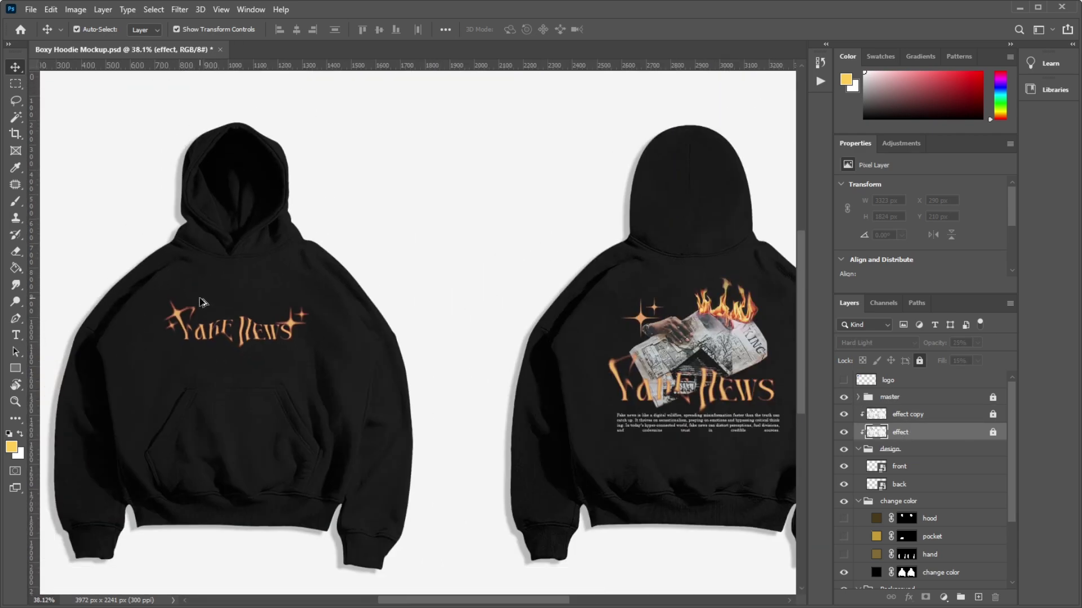
scroll(203, 303, "up", 3)
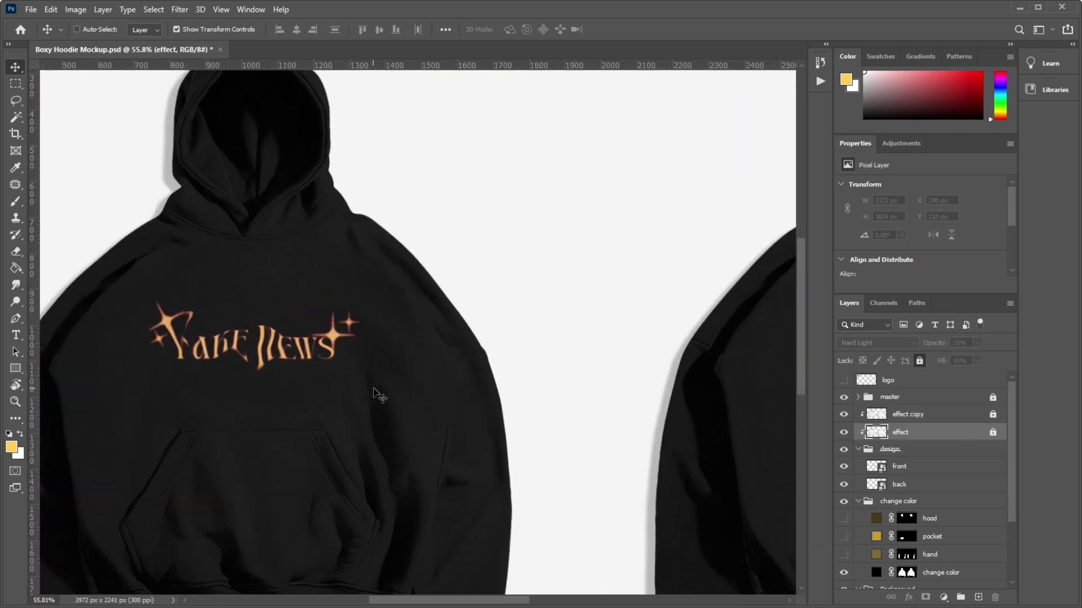
- Scale the back print up slightly around its centre
key("alt+bracketleft")
key("alt+bracketleft")
key("alt+bracketleft")
key("ctrl+t")
scroll(224, 299, "down", 2)
scroll(224, 304, "down", 1)
scroll(730, 307, "up", 2)
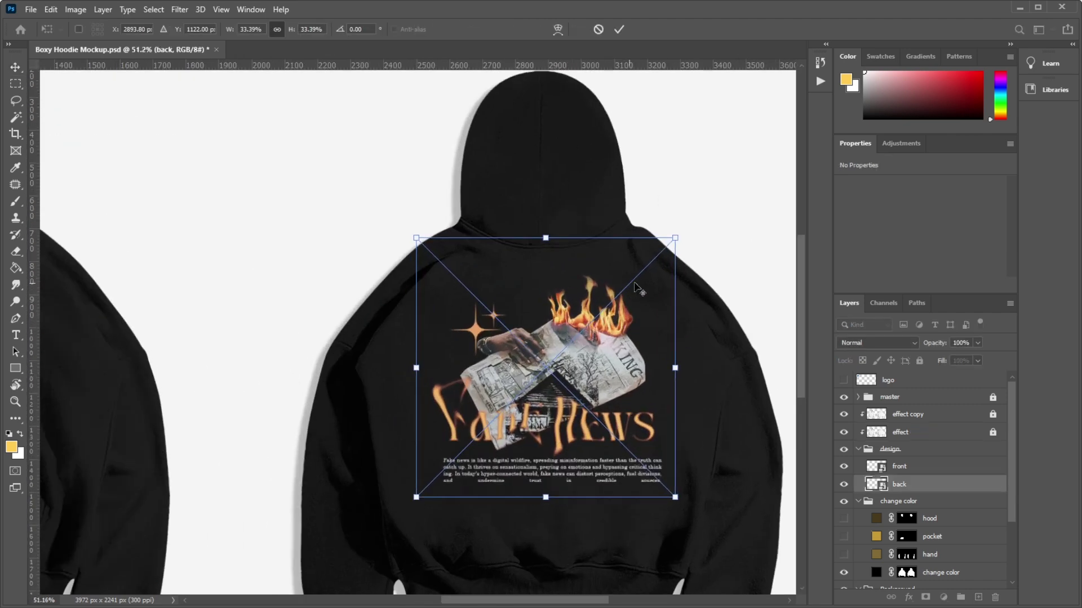
left_click_drag(675, 239, 678, 236)
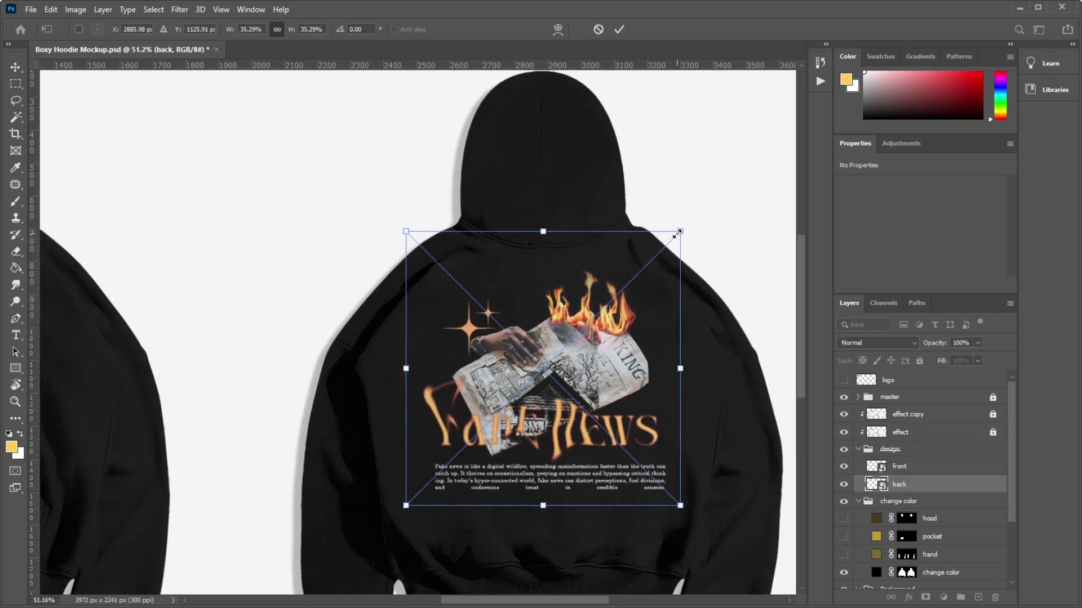
left_click_drag(679, 237, 677, 234)
key("Return")
- Enlarge the Fake News chest print to about 656 × 220 px
scroll(526, 212, "down", 2)
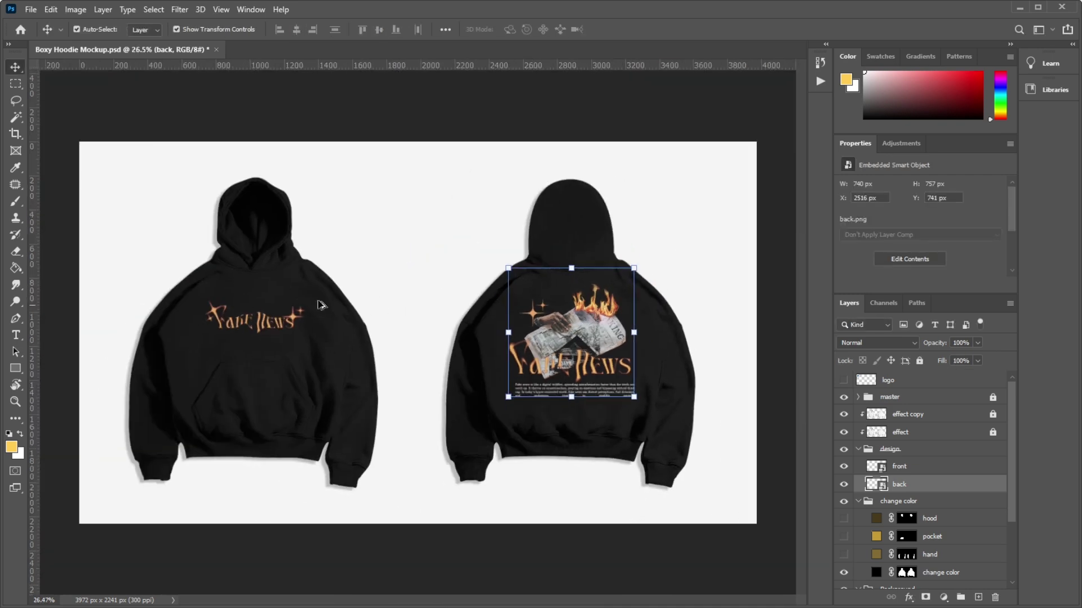
scroll(252, 293, "up", 1)
left_click(935, 467)
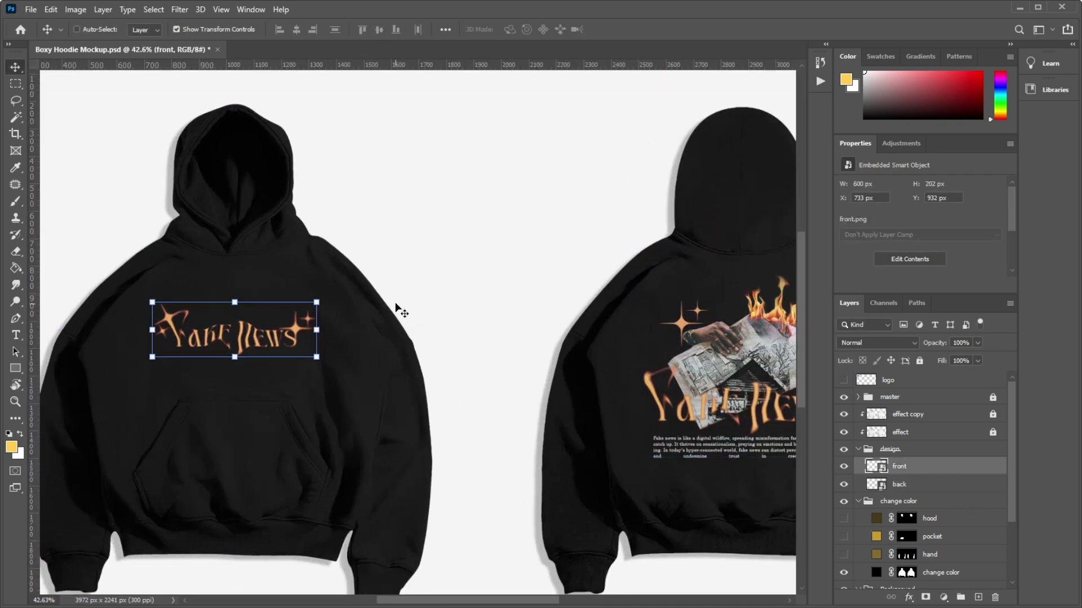
key("ctrl+t")
left_click_drag(332, 296, 334, 294)
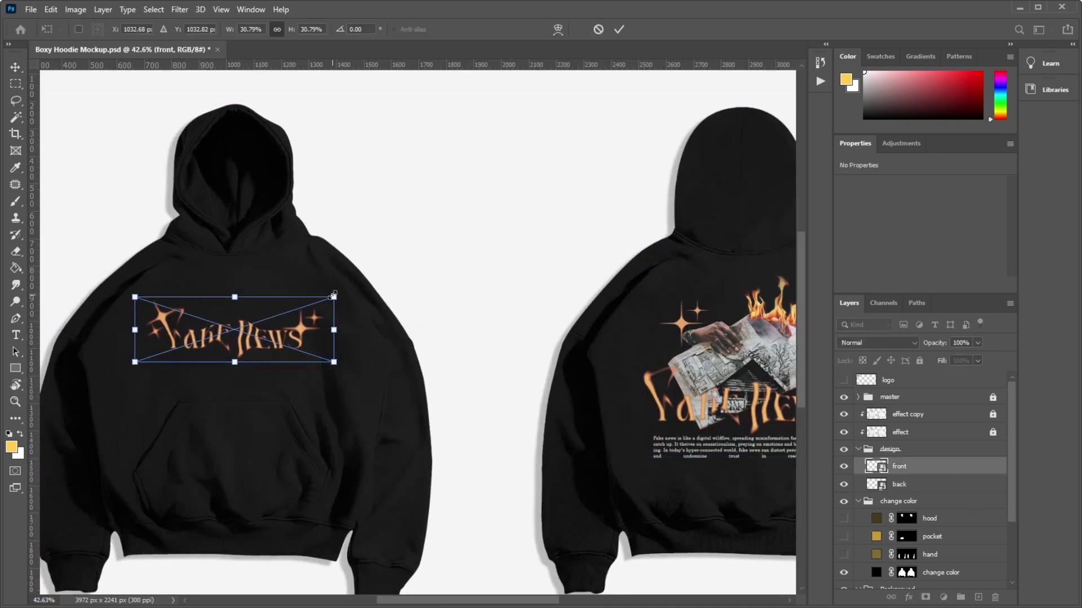
key("Return")
scroll(326, 235, "down", 3)
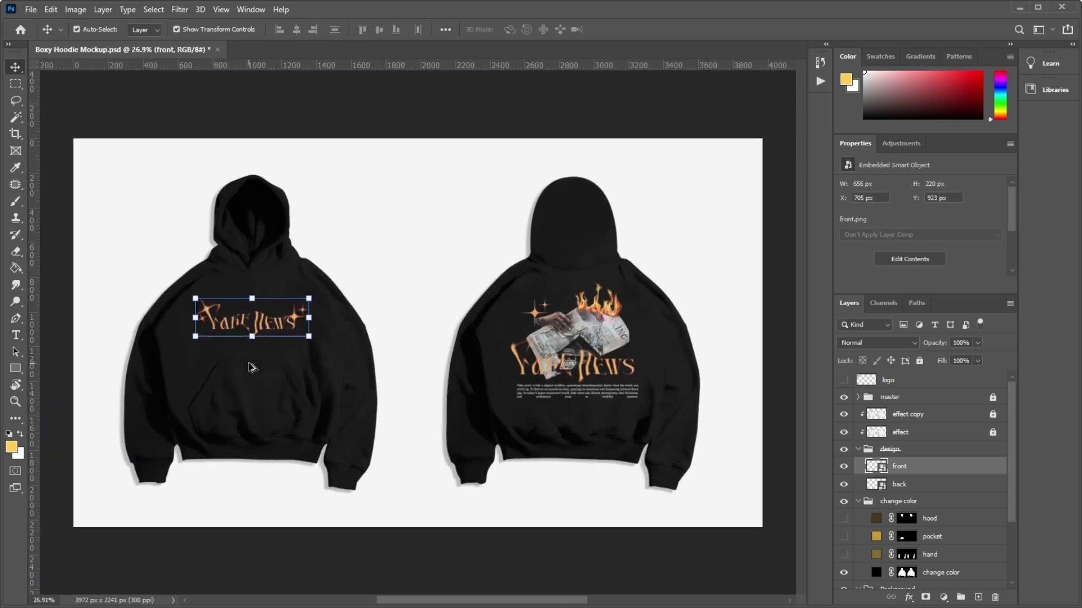
scroll(251, 367, "up", 2)
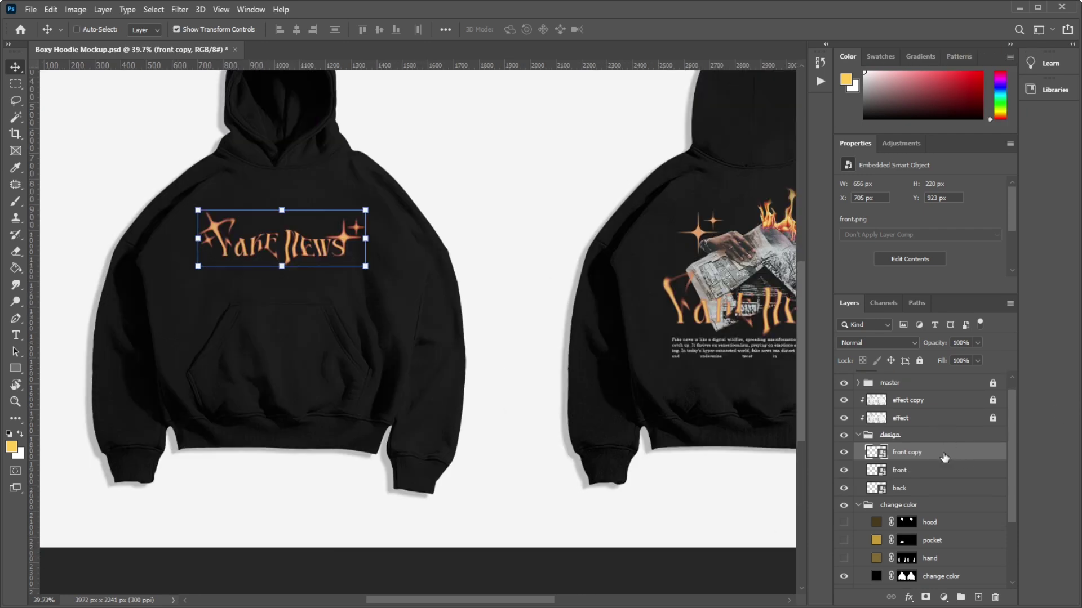
- Rotate the front copy print about -88° and run it down the front sleeve at 228 × 656 px
key("ctrl+t")
mouse_move(329, 259)
left_mouse_down()
mouse_move(504, 376)
mouse_move(525, 404)
left_mouse_up()
left_click_drag(584, 337, 485, 266)
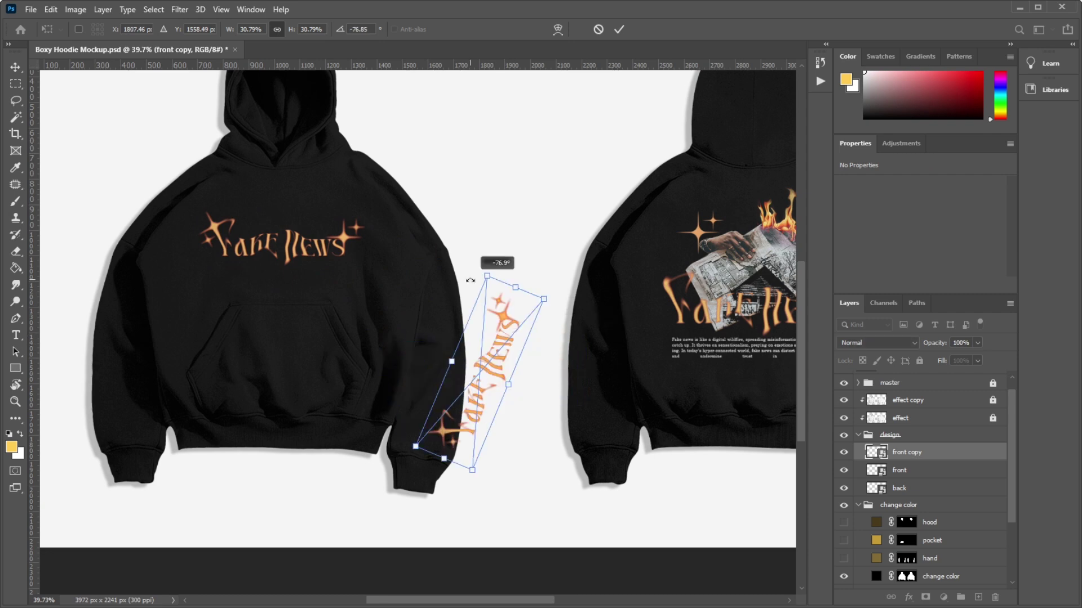
left_click_drag(483, 365, 463, 347)
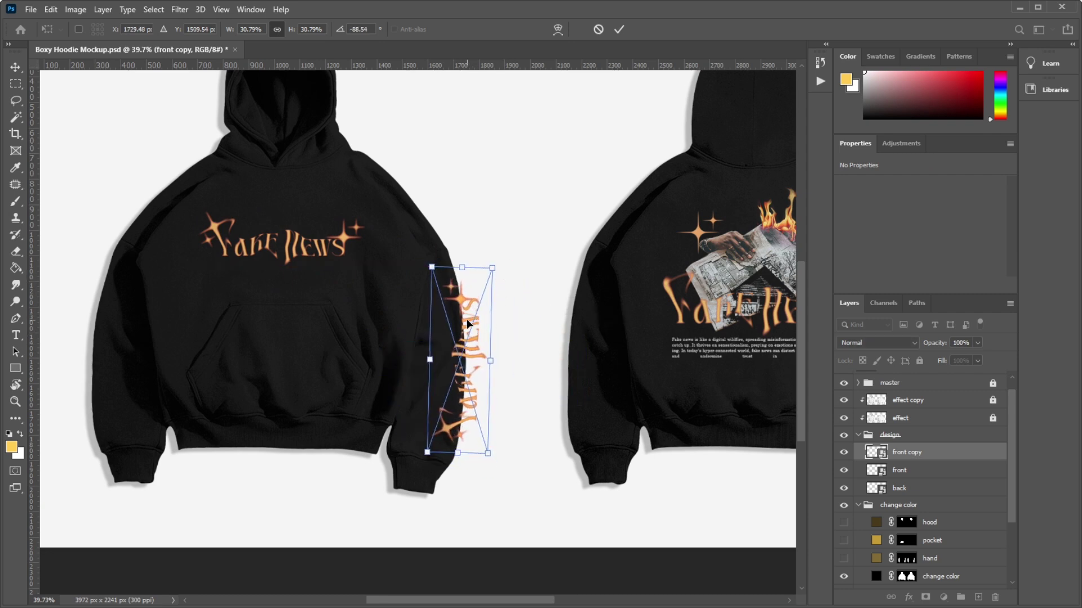
key("Return")
scroll(389, 210, "down", 5)
scroll(380, 494, "up", 5)
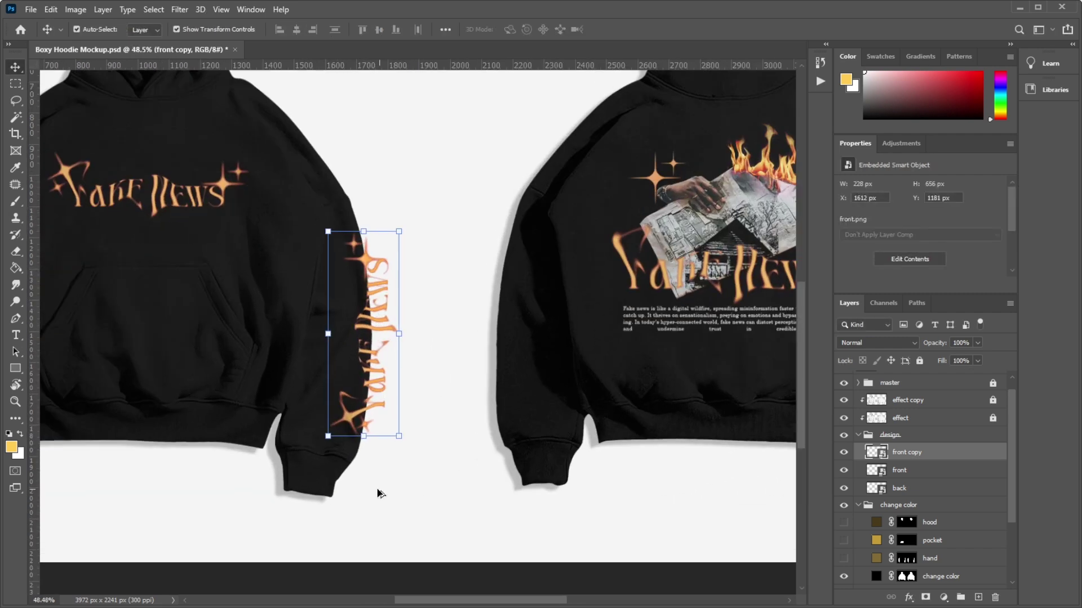
scroll(381, 493, "up", 2)
left_click_drag(218, 362, 287, 304)
scroll(964, 559, "down", 2)
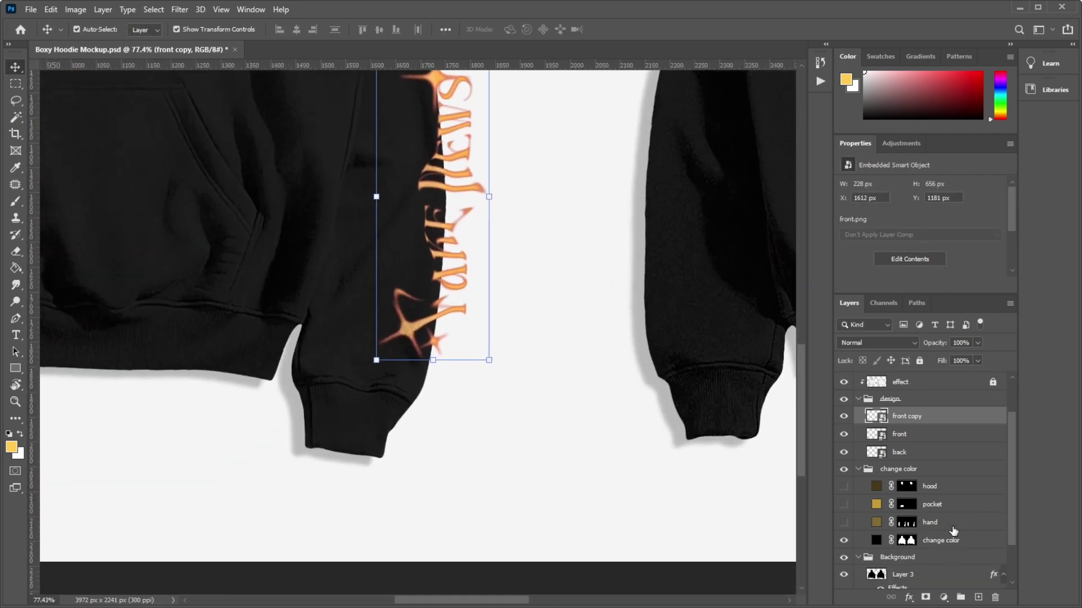
- Load the hand layer's sleeve outline as a selection and select the front copy print for masking
left_click(935, 524)
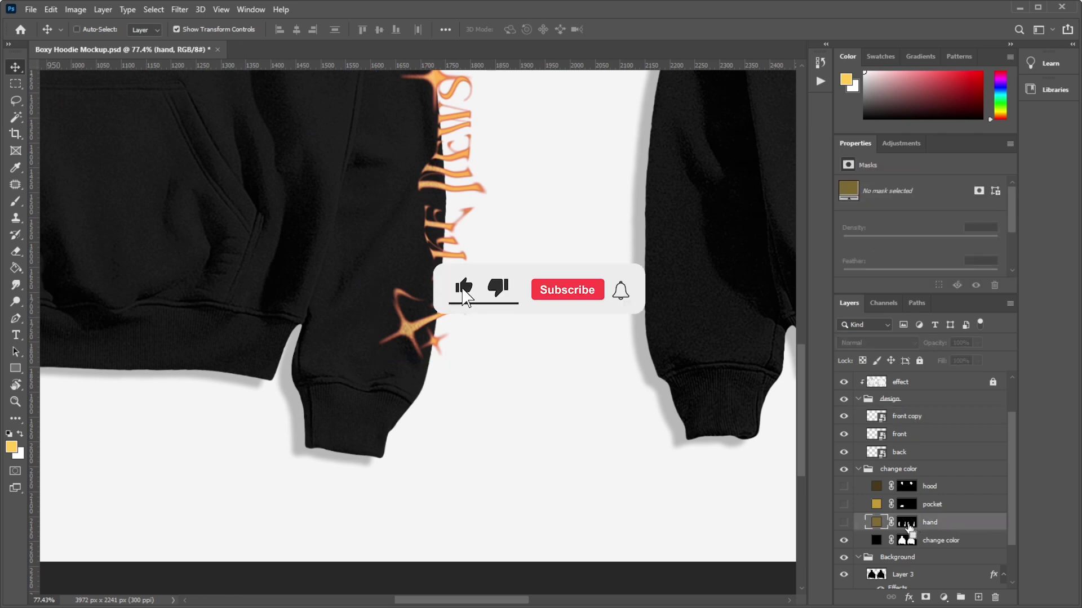
left_click(907, 524, "ctrl")
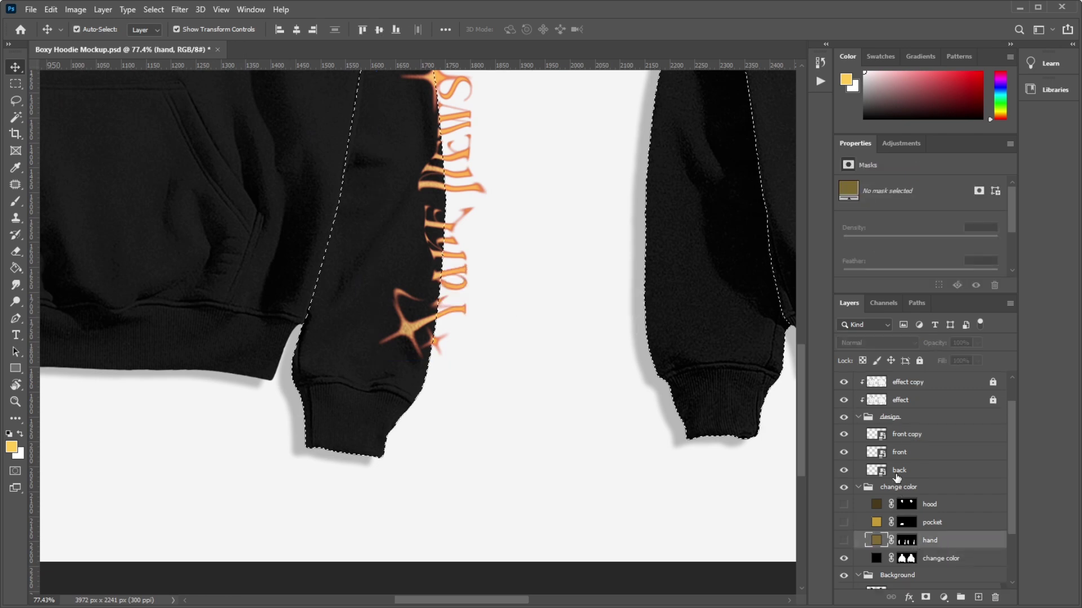
scroll(904, 507, "up", 3)
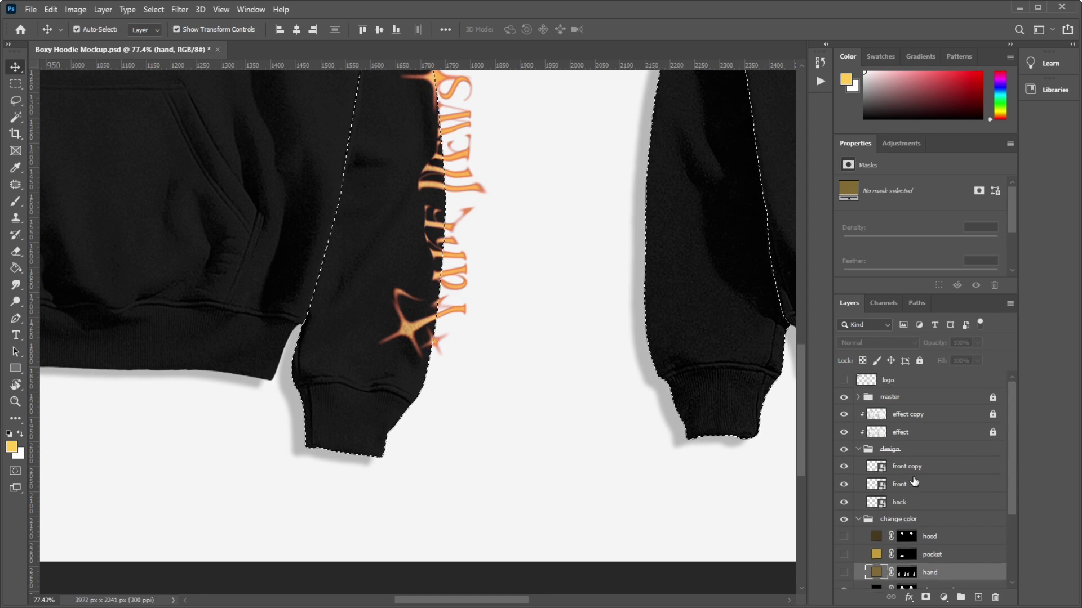
left_click(917, 467)
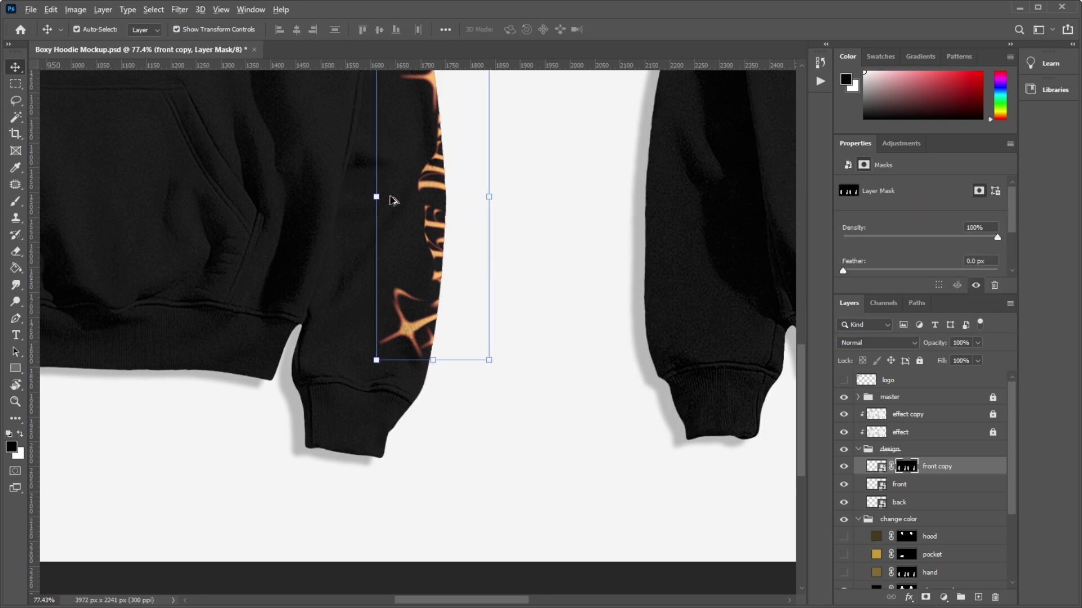
- Zoom in to inspect the masked sleeve lettering, then fold the design group closed
scroll(394, 200, "down", 5)
scroll(367, 405, "up", 2)
scroll(367, 405, "up", 3)
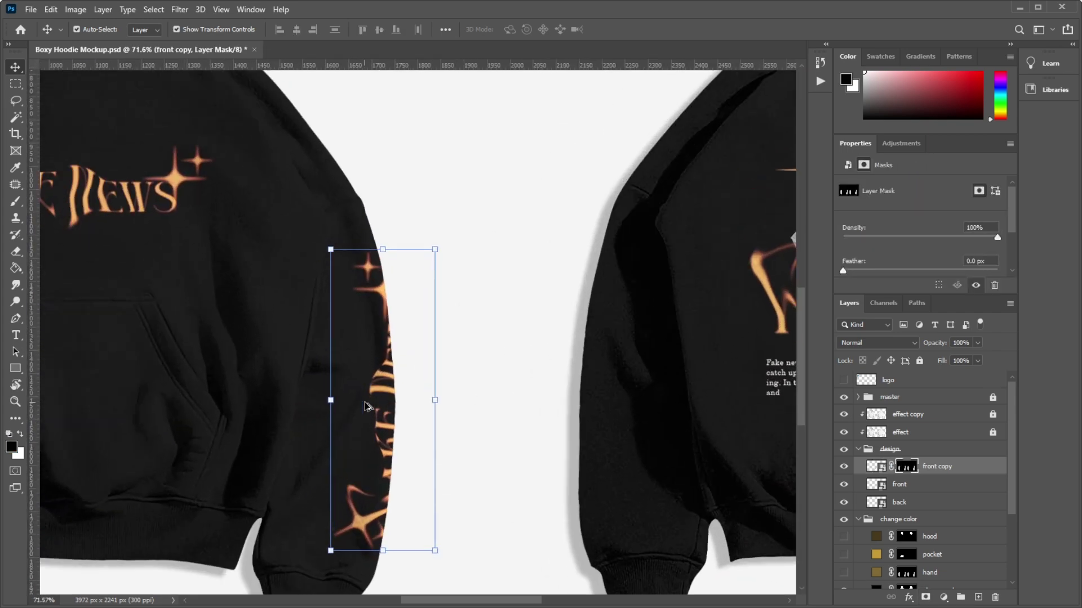
scroll(474, 343, "down", 2)
scroll(473, 343, "down", 1)
scroll(407, 388, "up", 1)
scroll(479, 315, "up", 2)
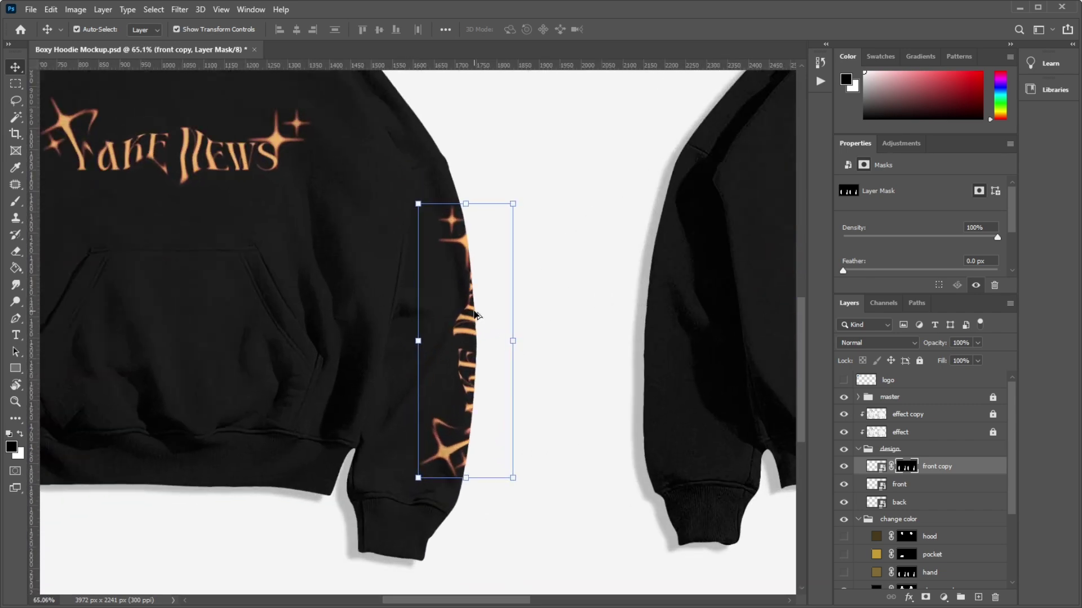
scroll(473, 281, "down", 2)
scroll(478, 298, "down", 1)
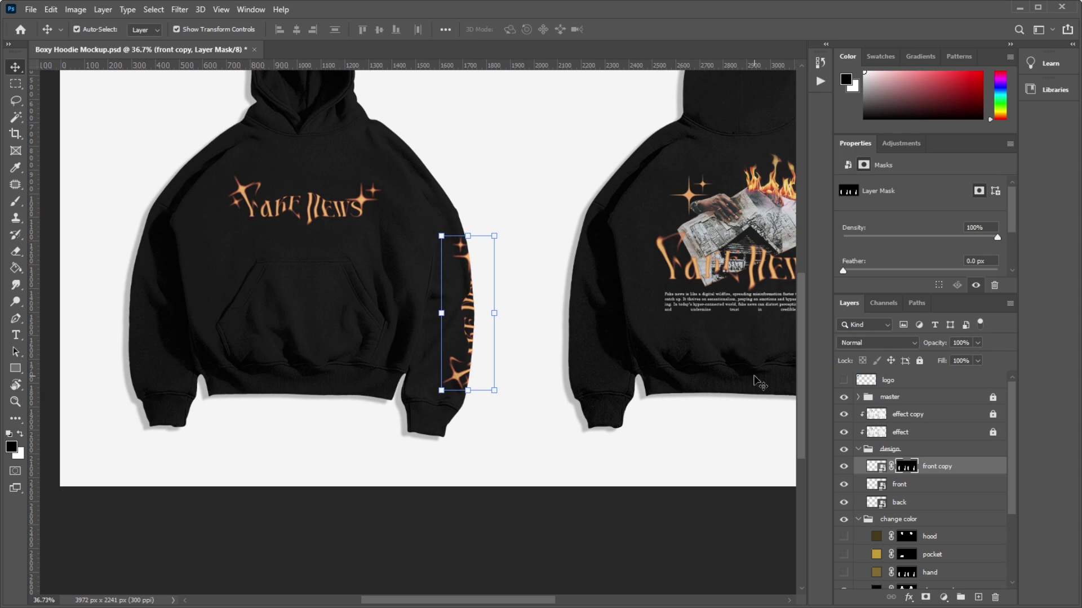
scroll(417, 276, "down", 1)
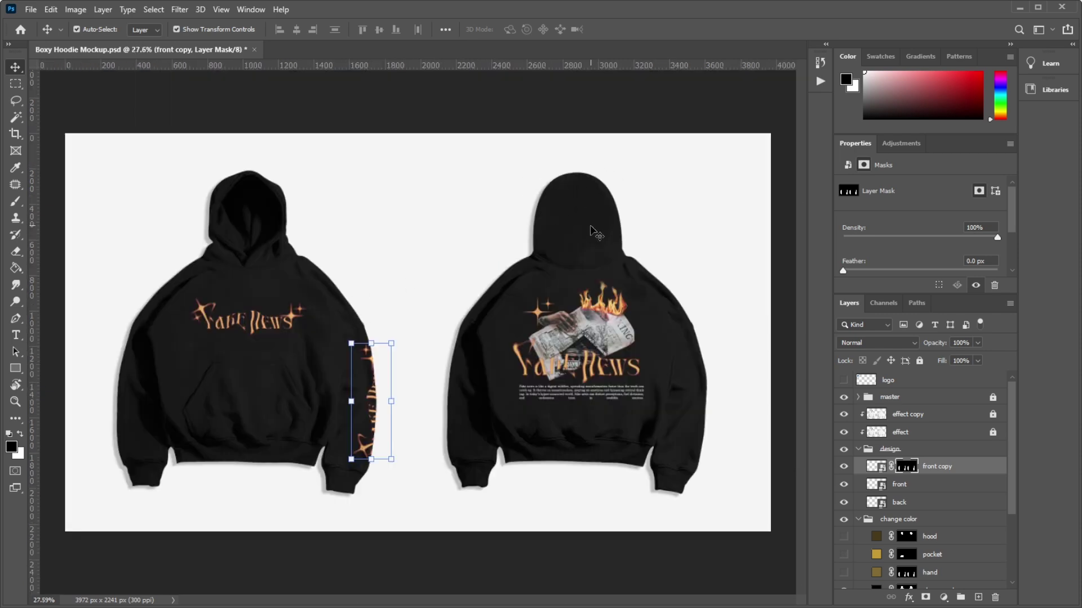
scroll(217, 338, "up", 1)
scroll(216, 338, "up", 2)
scroll(217, 338, "down", 2)
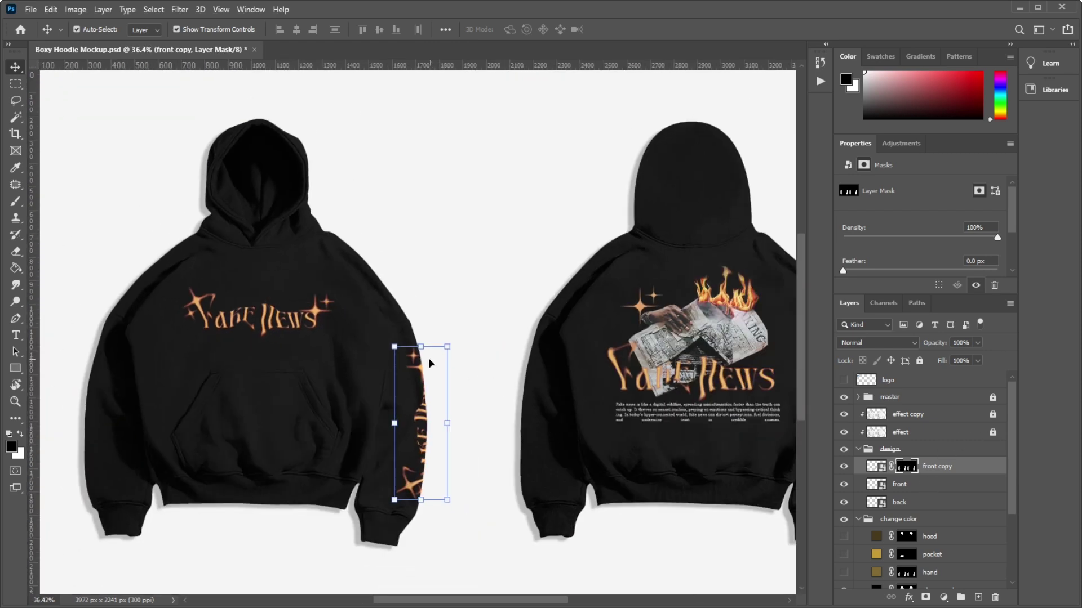
scroll(403, 408, "up", 1)
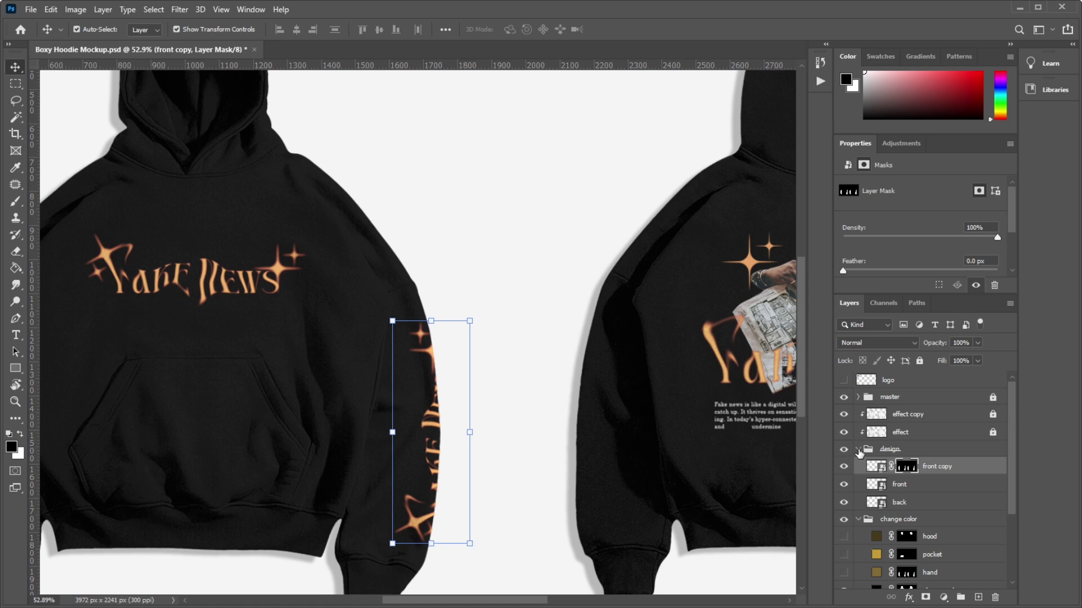
left_click(857, 451)
scroll(970, 502, "down", 1)
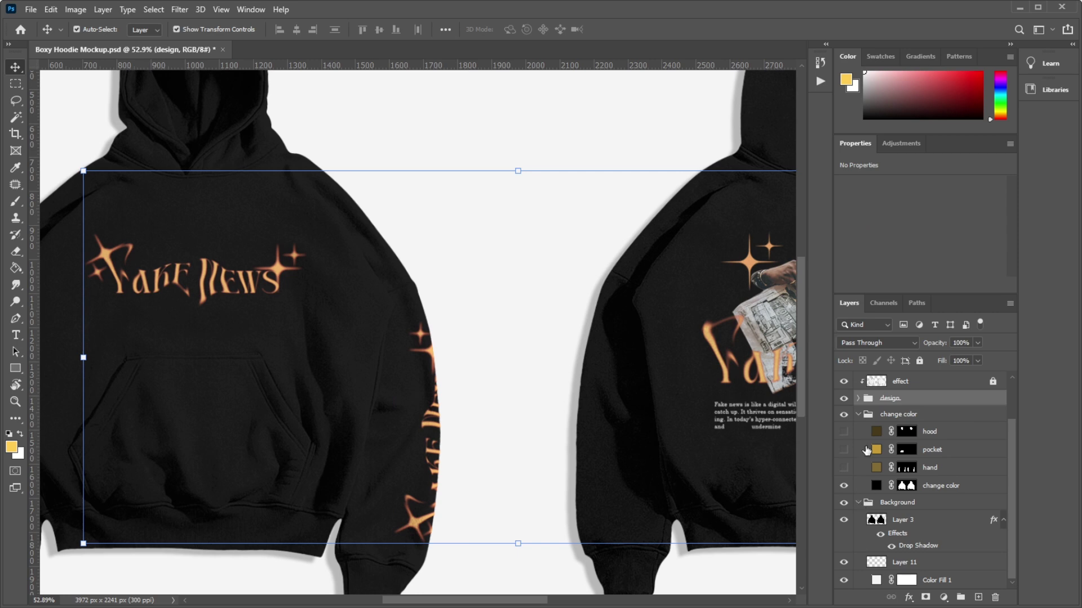
- Collapse the change color group and delete Layer 11 from the Background group
left_click(857, 416)
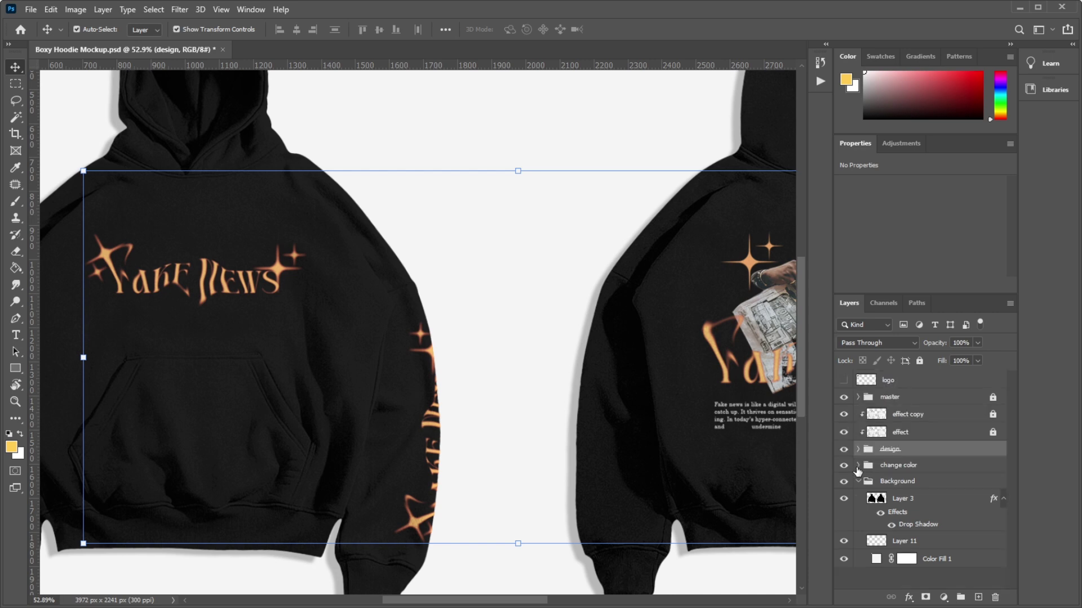
left_click(857, 465)
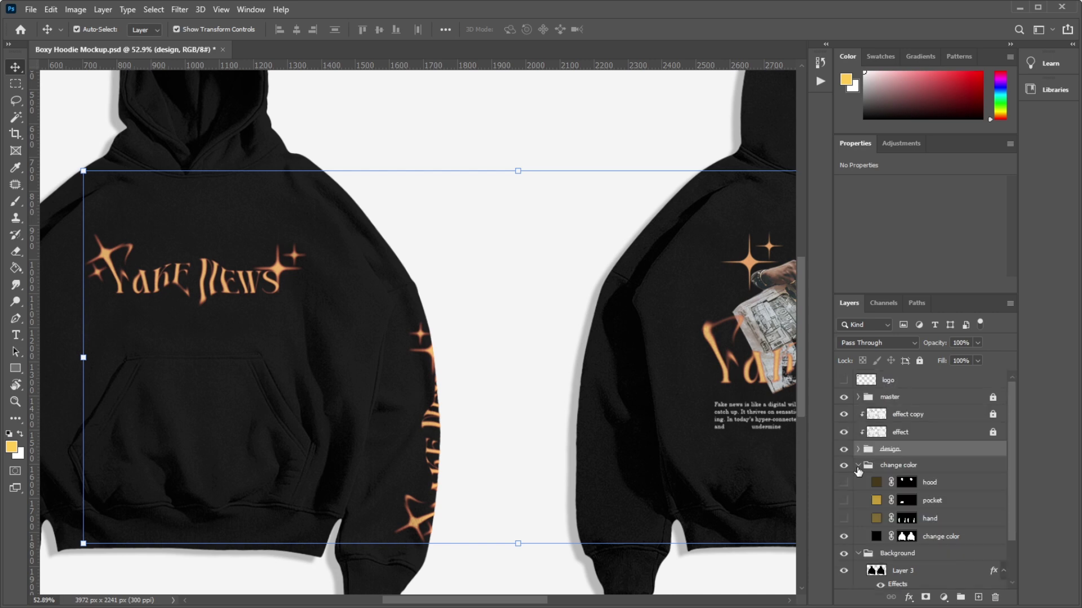
left_click(857, 465)
left_click(897, 482)
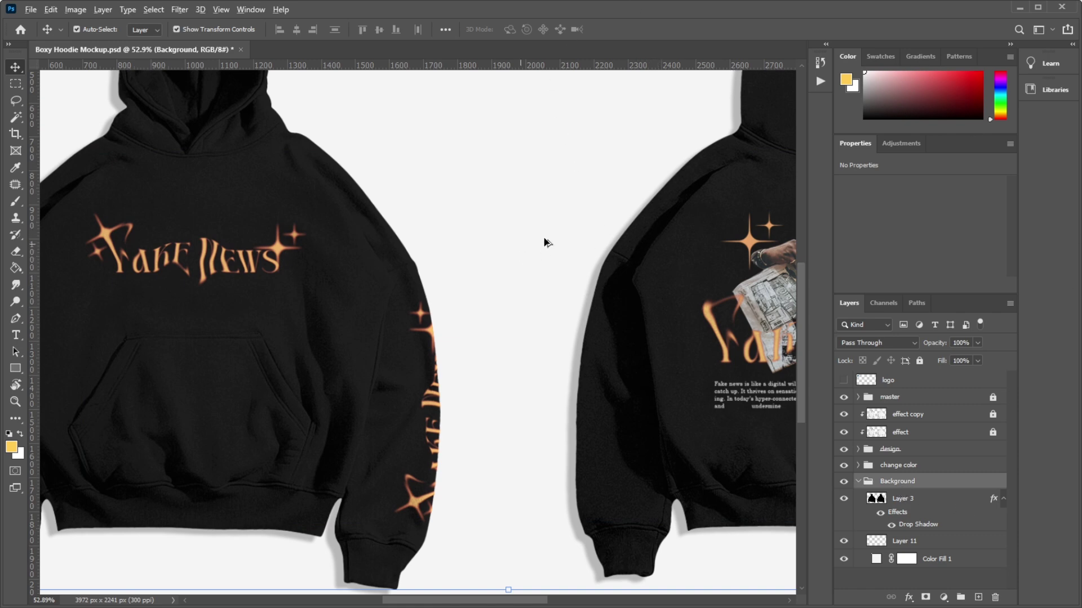
scroll(549, 242, "down", 3)
scroll(259, 371, "up", 3)
scroll(253, 389, "up", 3)
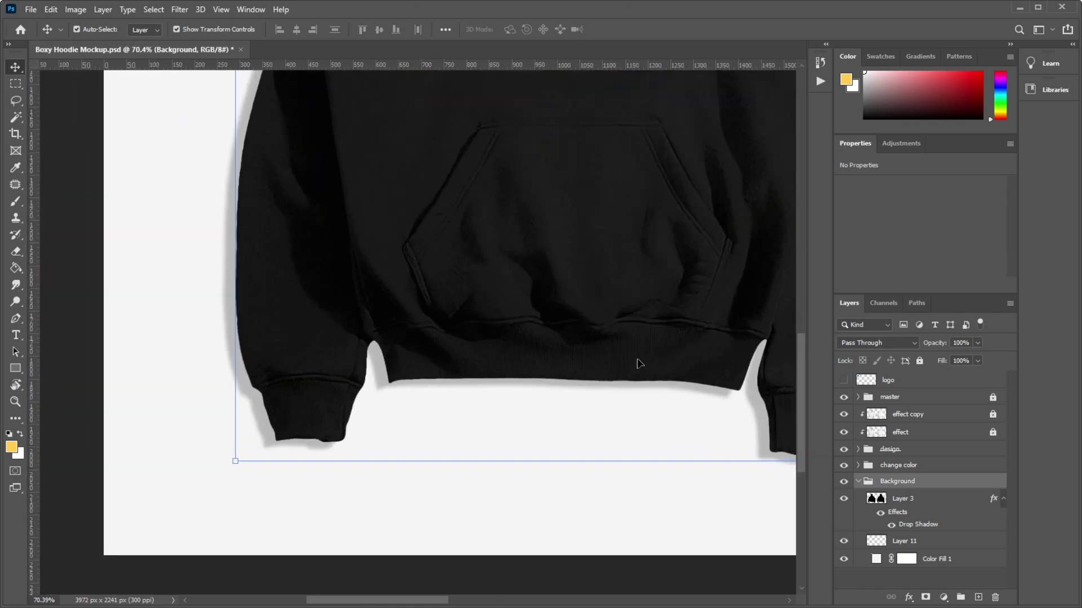
left_click(925, 499)
left_click(911, 542)
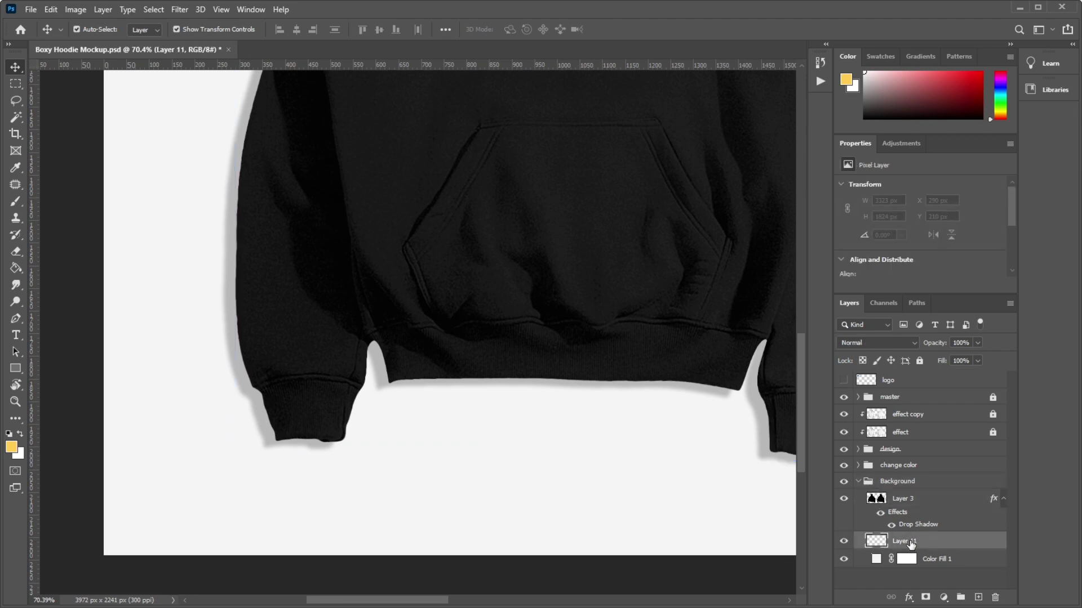
key("Delete")
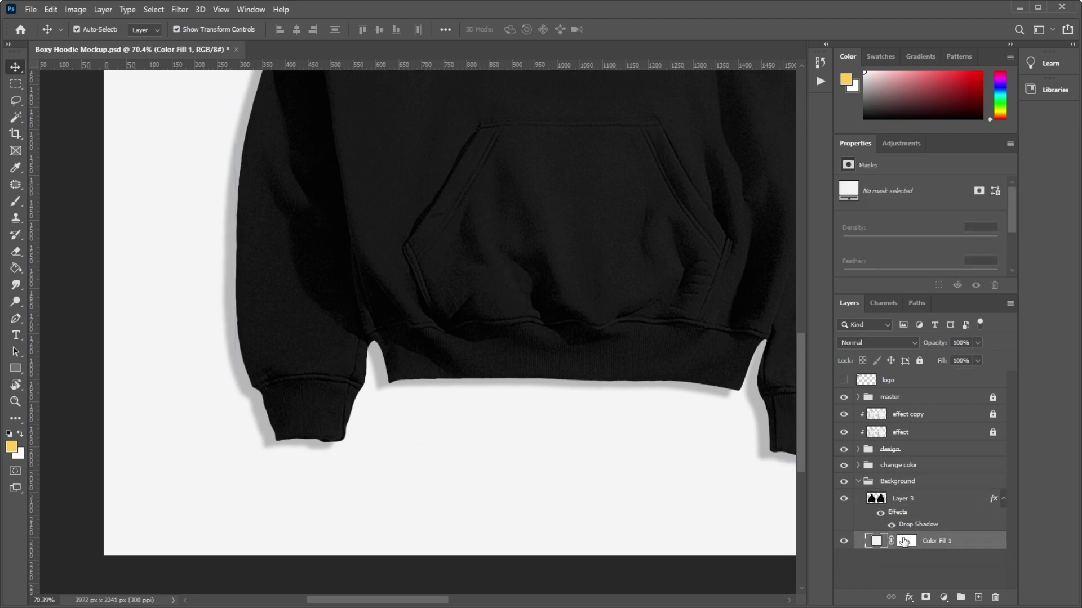
- Compare the hoodies with and without the white Color Fill 1, then open Layer 3's drop shadow
left_click(843, 541)
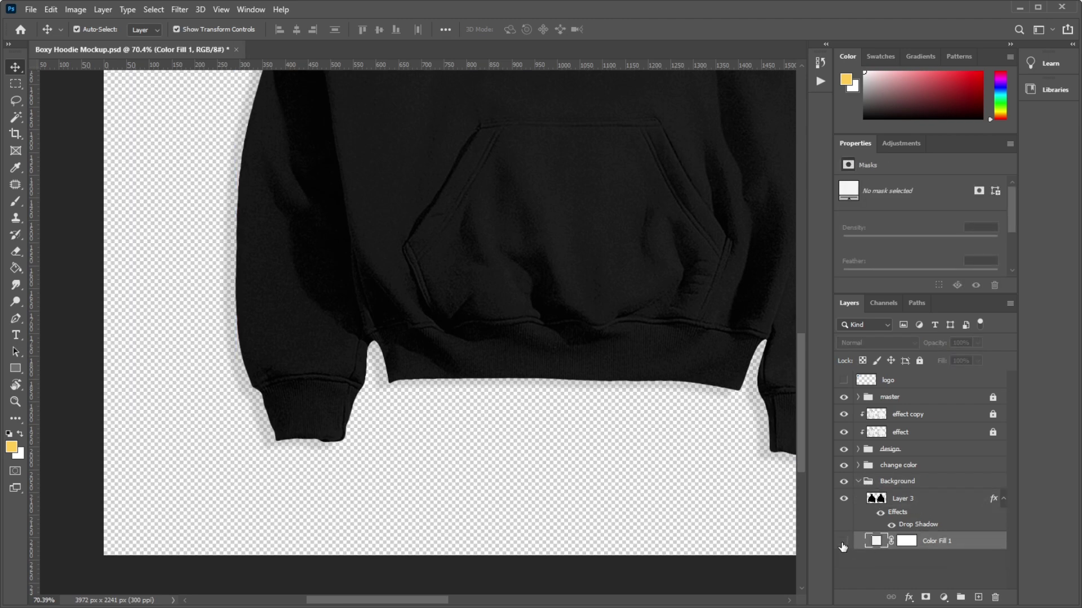
left_click(844, 543)
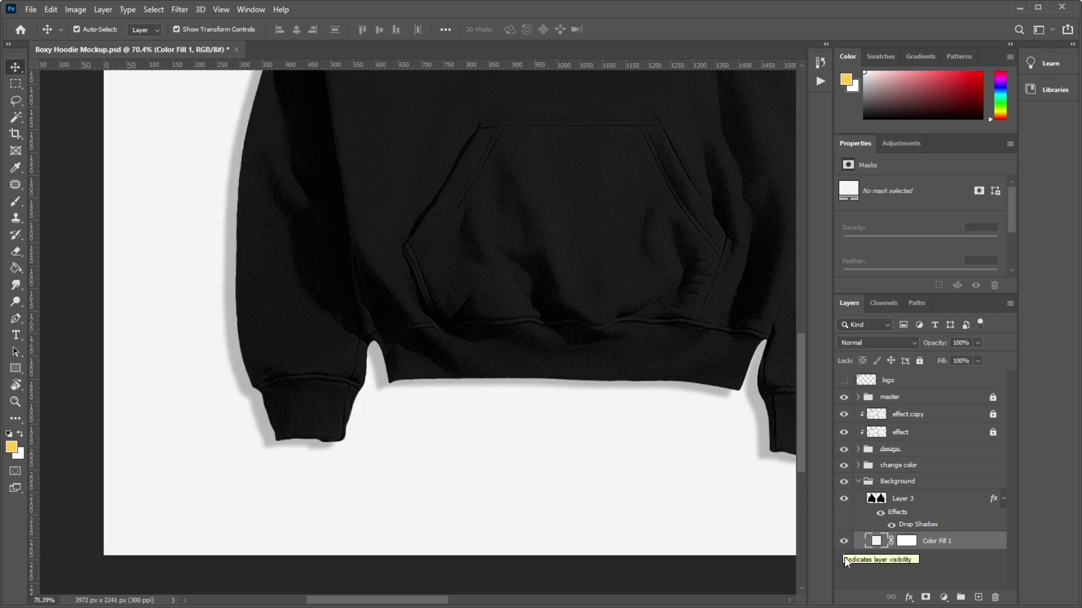
left_click(844, 542)
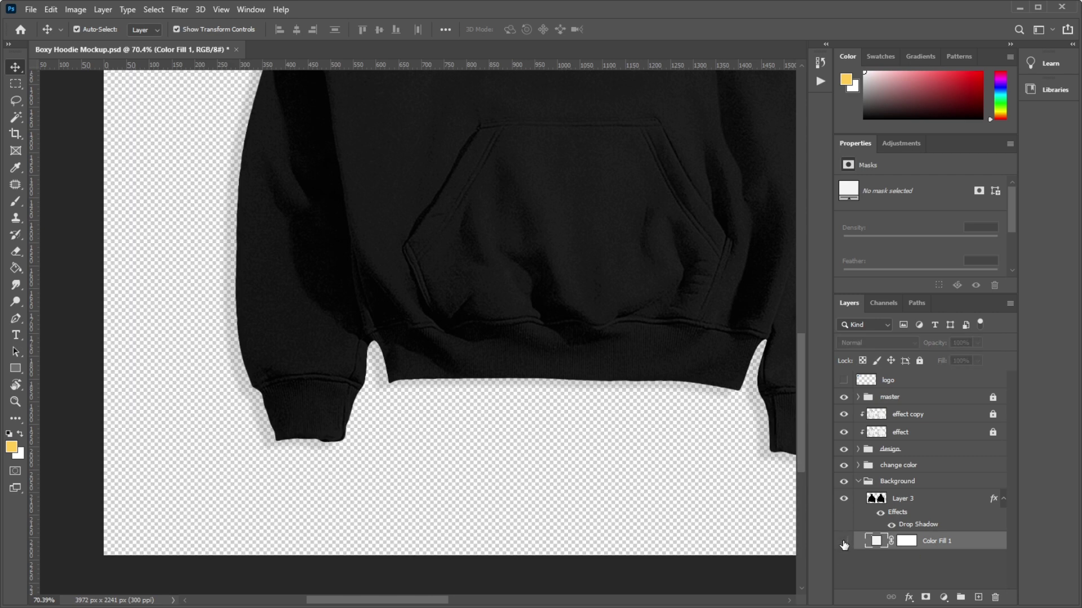
left_click(843, 542)
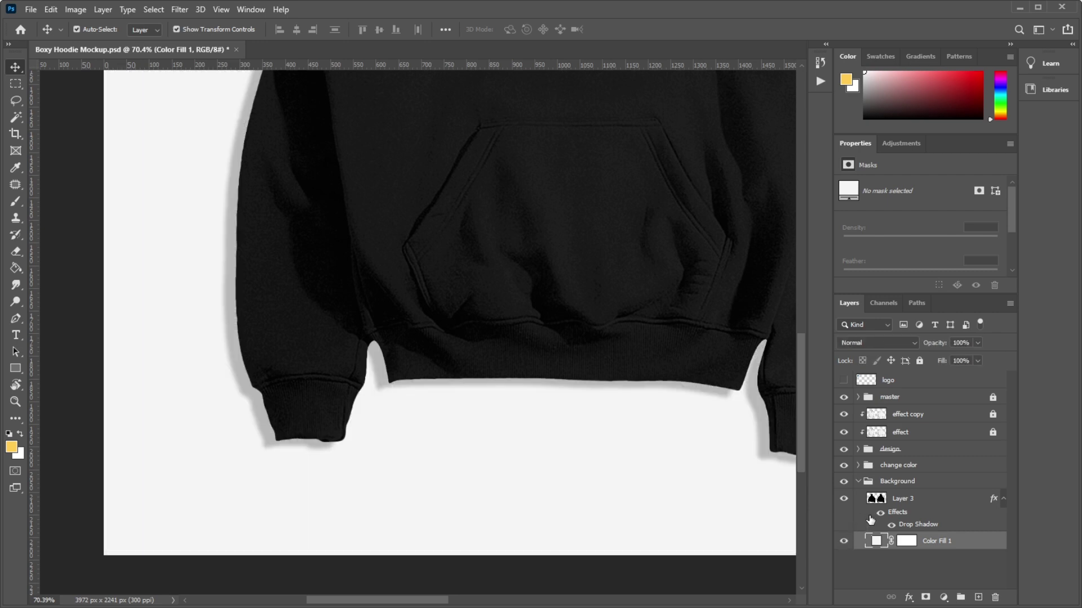
left_click(924, 498)
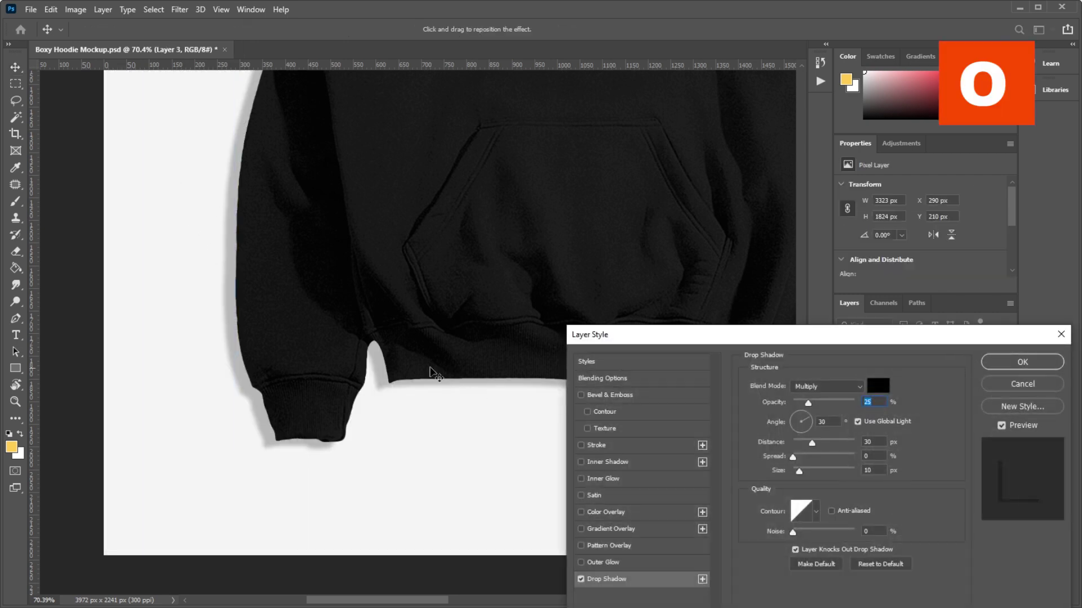
- Apply Layer 3's drop shadow with a 17° angle and 36 px distance
mouse_move(802, 423)
left_mouse_down()
mouse_move(811, 418)
mouse_move(817, 443)
left_mouse_up()
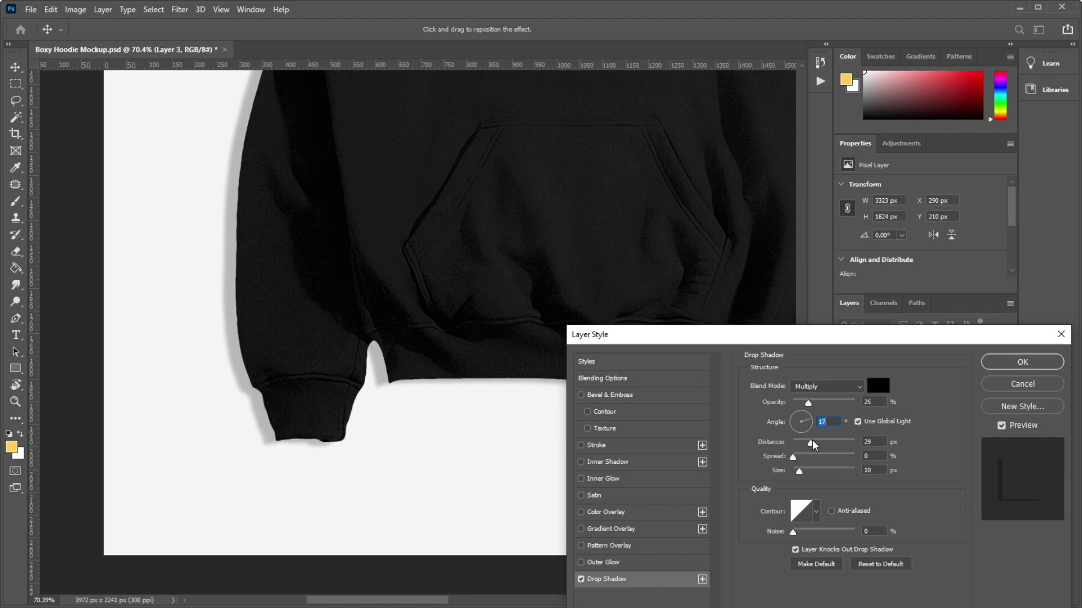
left_click(1019, 367)
- Review both finished hoodie mockups with their shadows, then fold the Background group closed
scroll(223, 382, "down", 3)
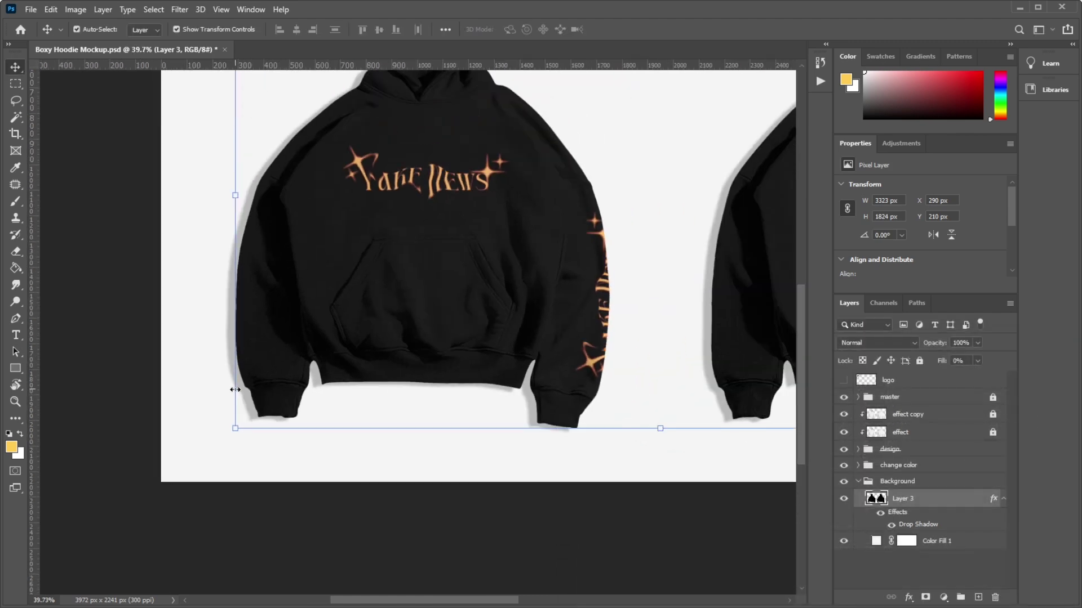
scroll(255, 391, "down", 1)
scroll(276, 389, "down", 1)
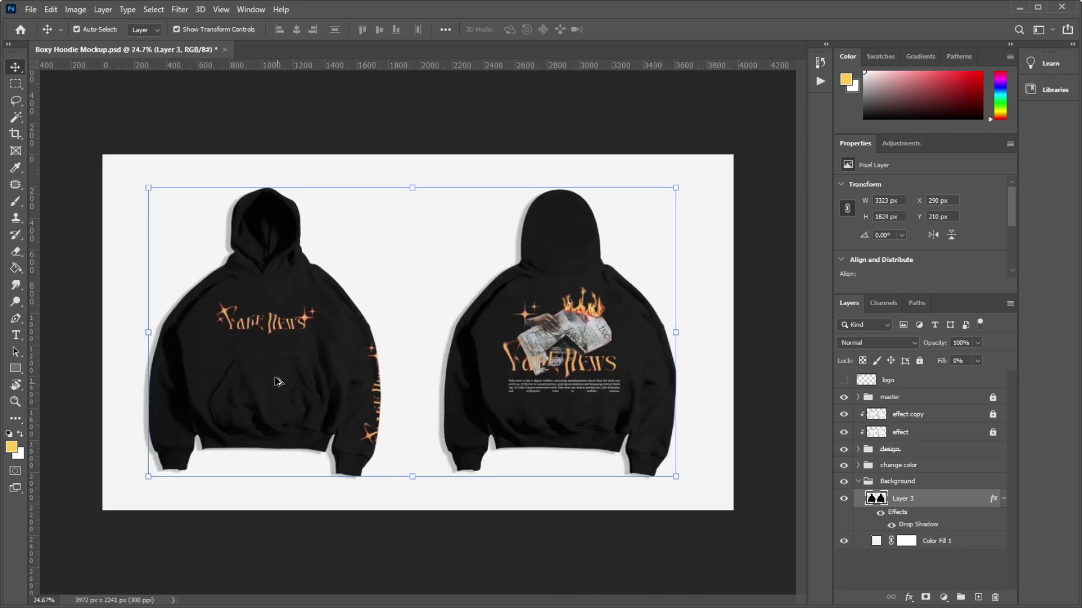
scroll(280, 389, "up", 1)
scroll(293, 372, "up", 1)
scroll(428, 344, "down", 1)
scroll(157, 439, "up", 1)
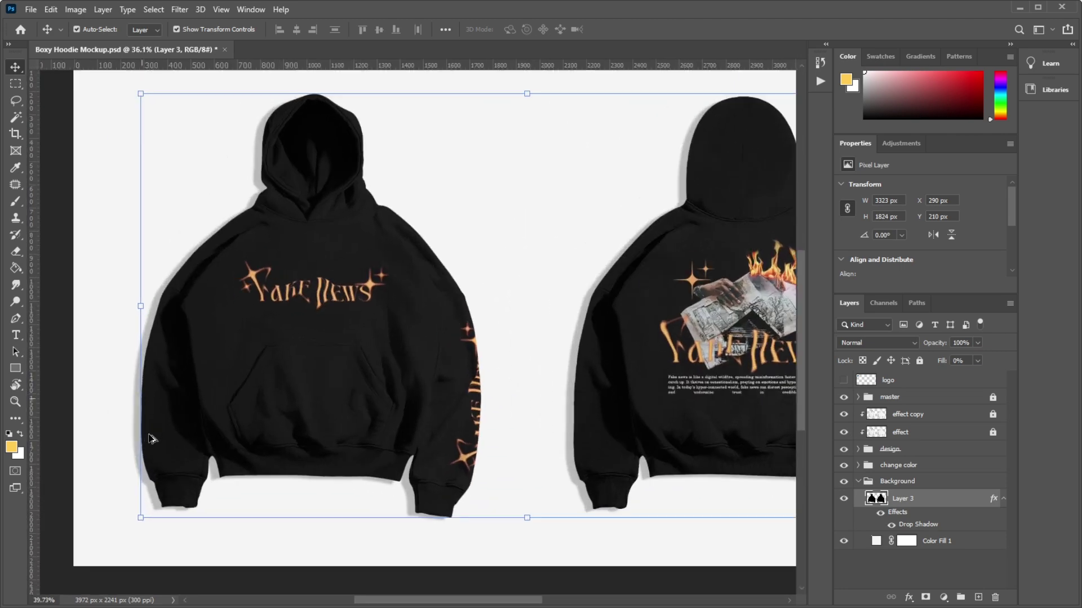
scroll(155, 437, "down", 1)
scroll(169, 462, "up", 1)
scroll(183, 386, "up", 1)
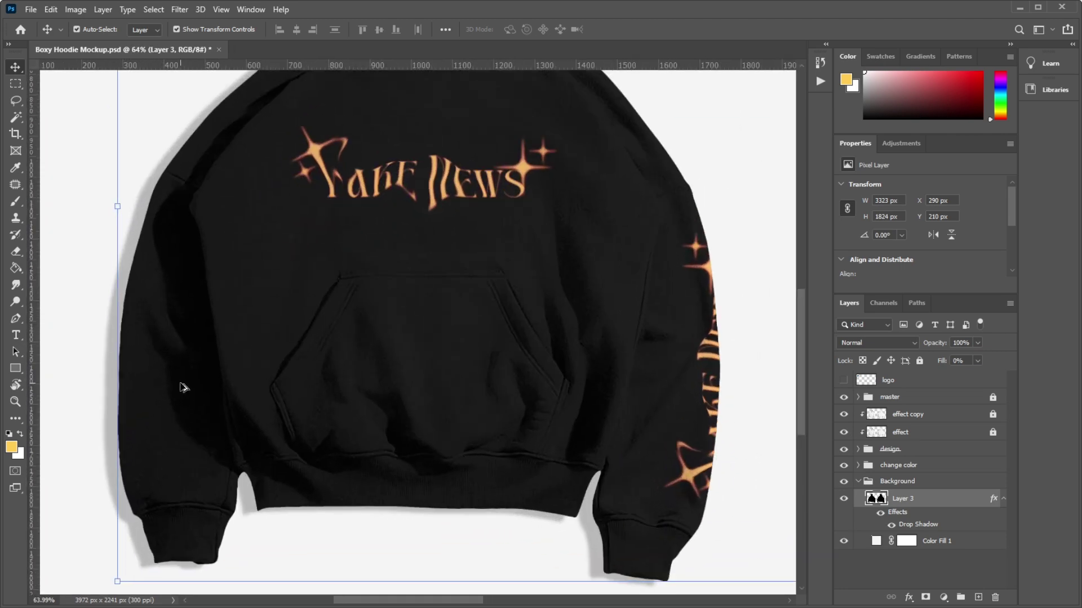
scroll(184, 386, "down", 1)
scroll(186, 372, "down", 1)
scroll(180, 367, "up", 3)
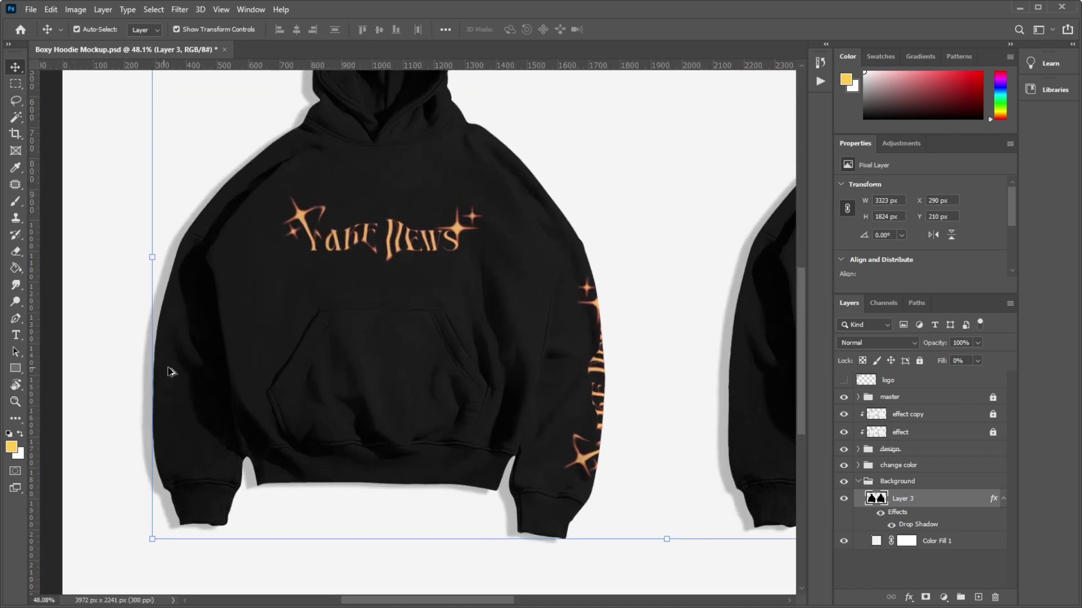
scroll(192, 369, "up", 3)
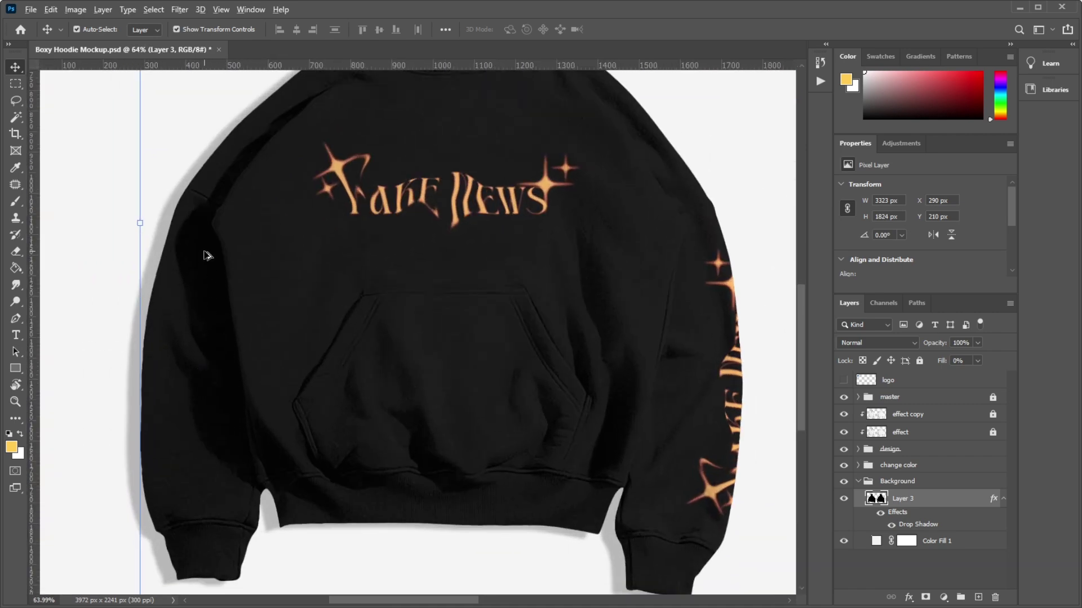
scroll(207, 258, "down", 4)
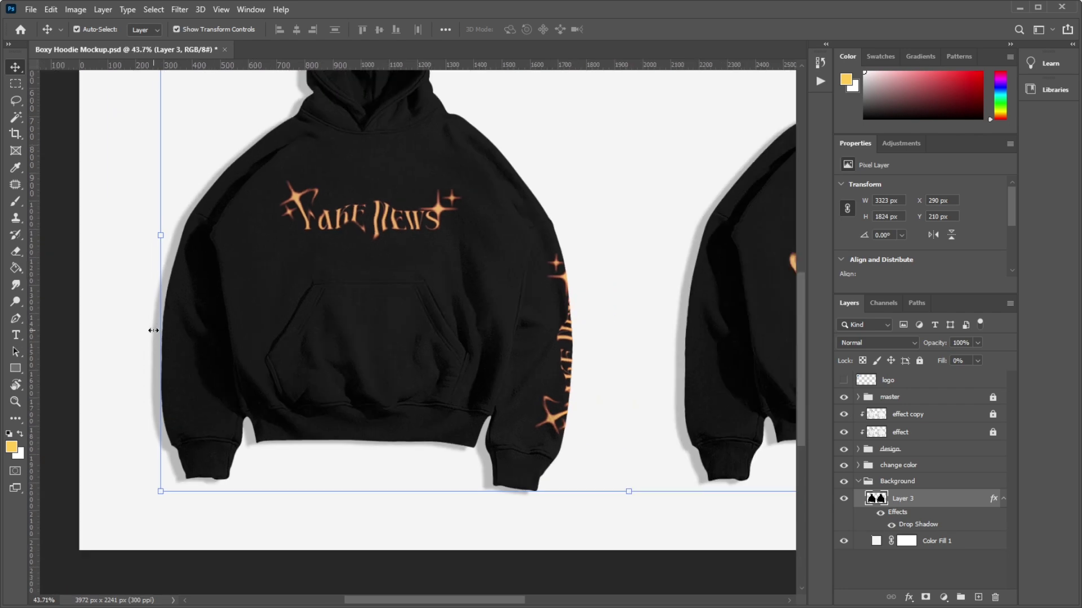
scroll(151, 329, "down", 3)
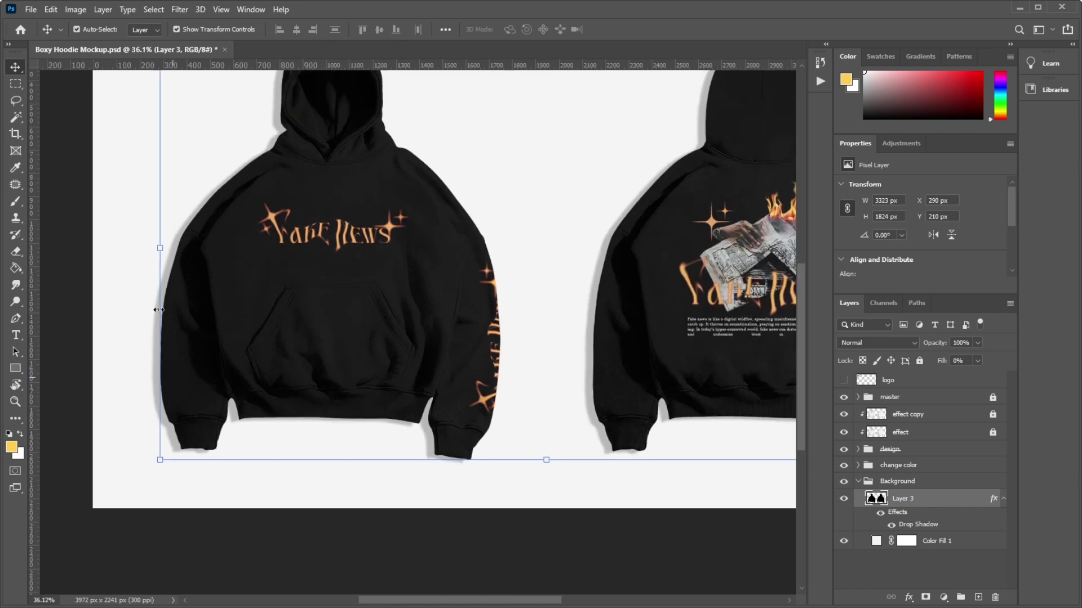
scroll(158, 310, "down", 2)
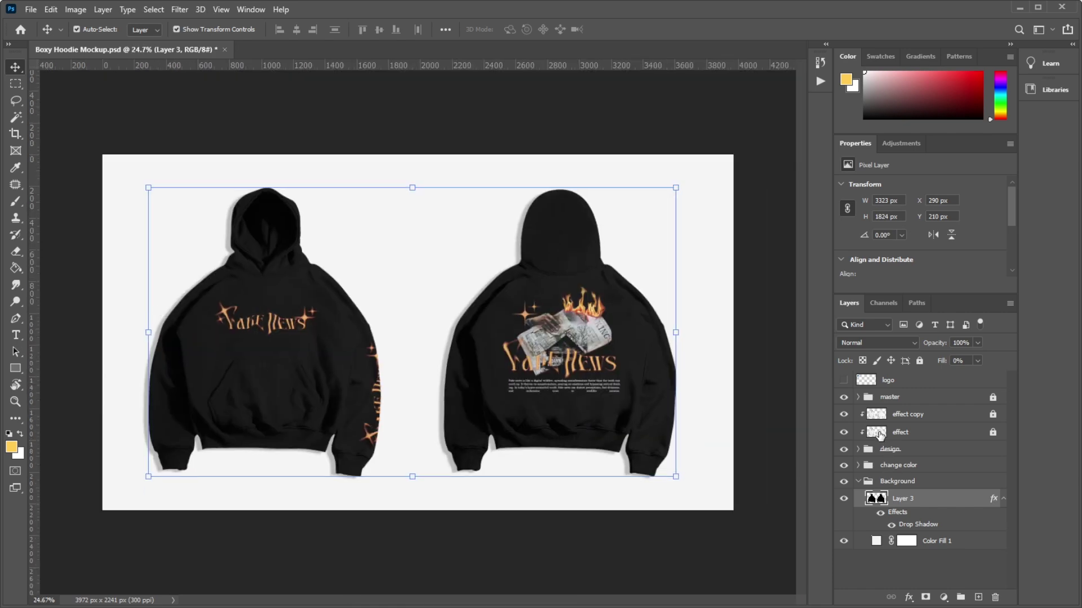
left_click(858, 482)
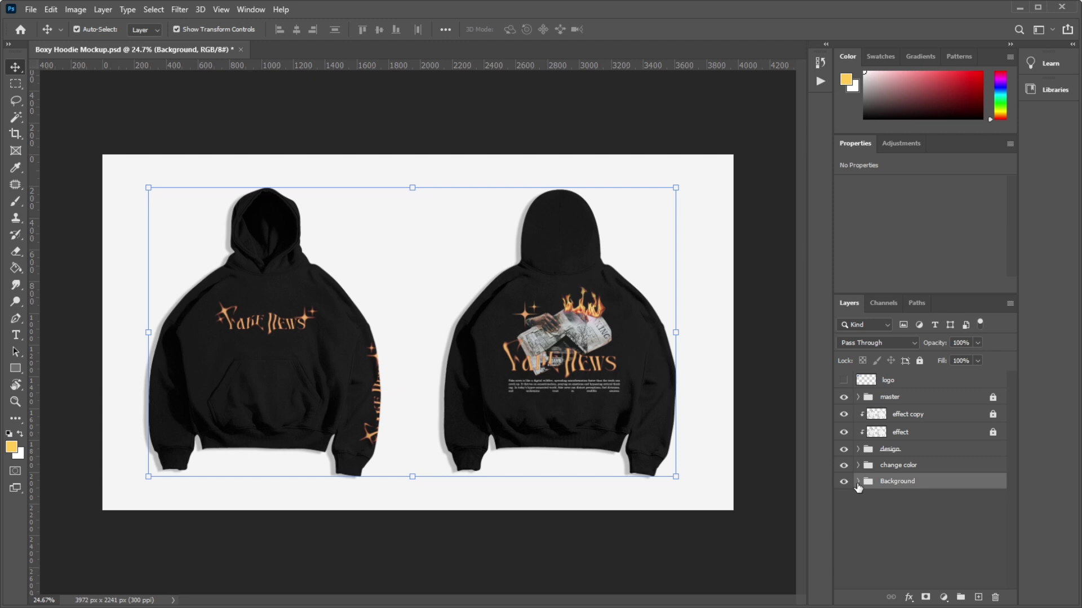
key("d")
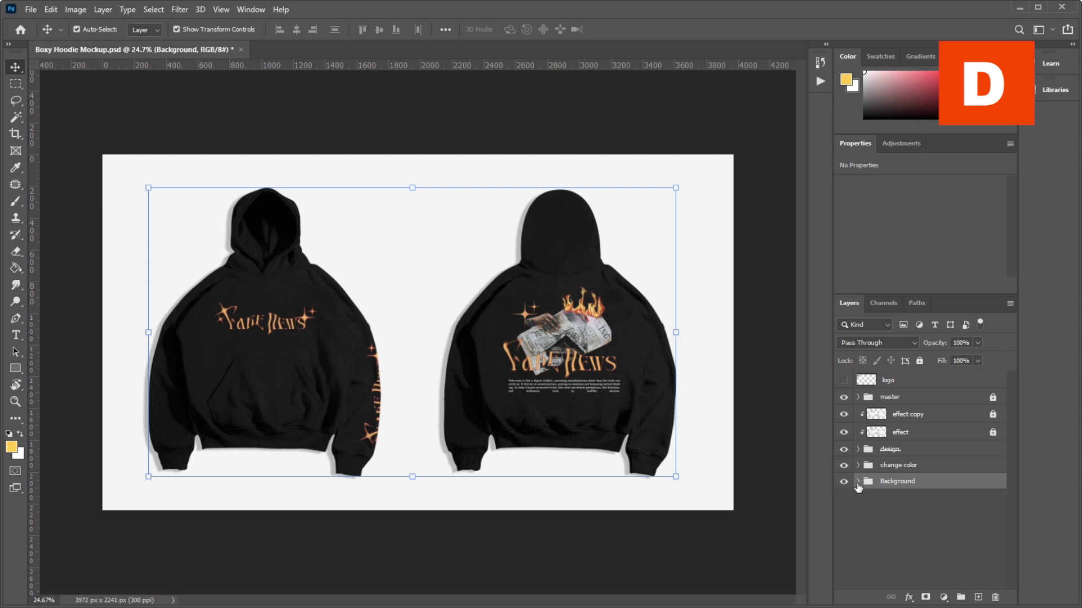
key("ctrl+minus")
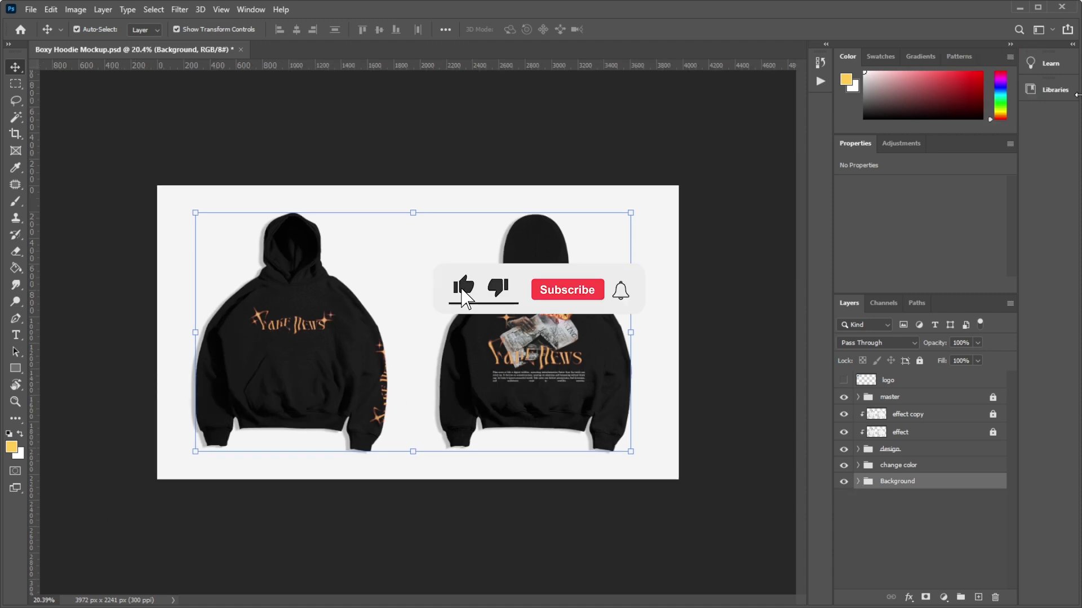